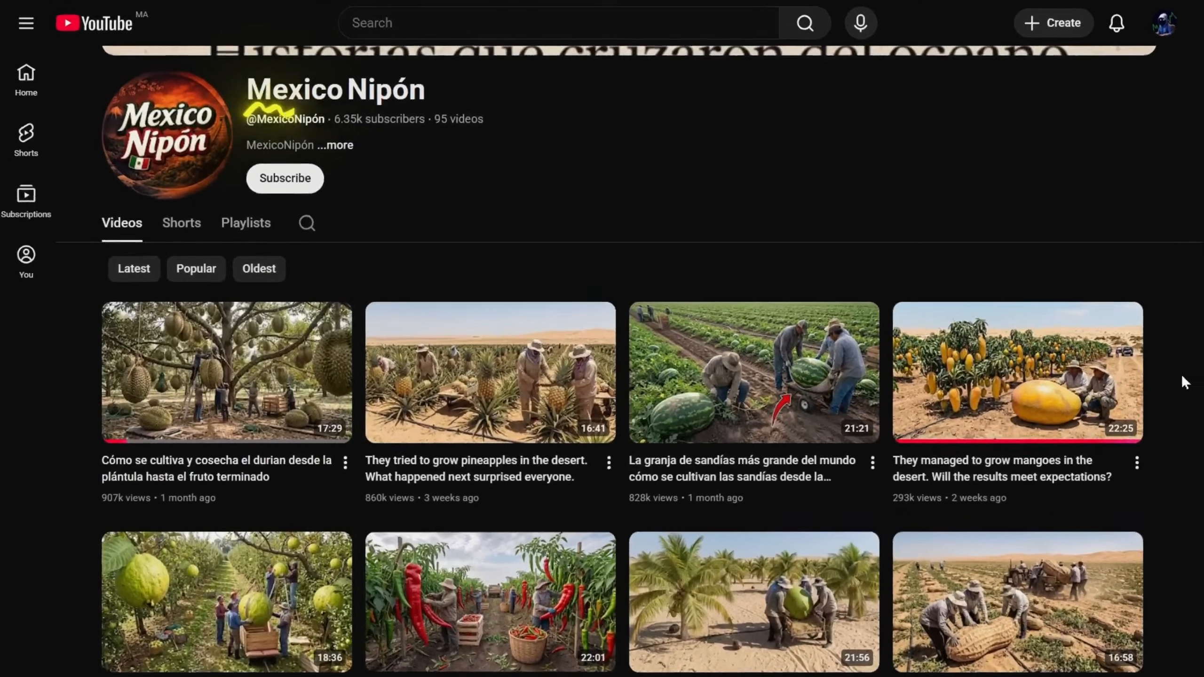
# Browse the desert-farming channels' videos along with the sample script, generated clips and the AI Farming Channel step-by-step guide.
pyautogui.scroll(-3, 602, 370)
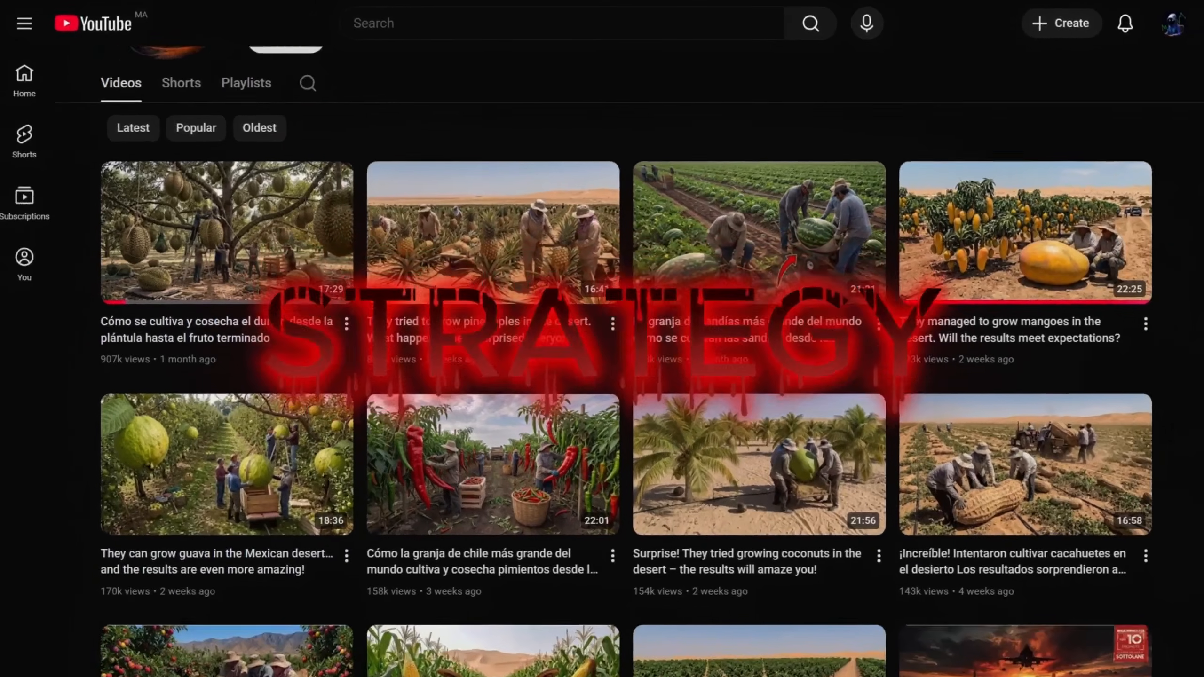
pyautogui.scroll(-2, 602, 370)
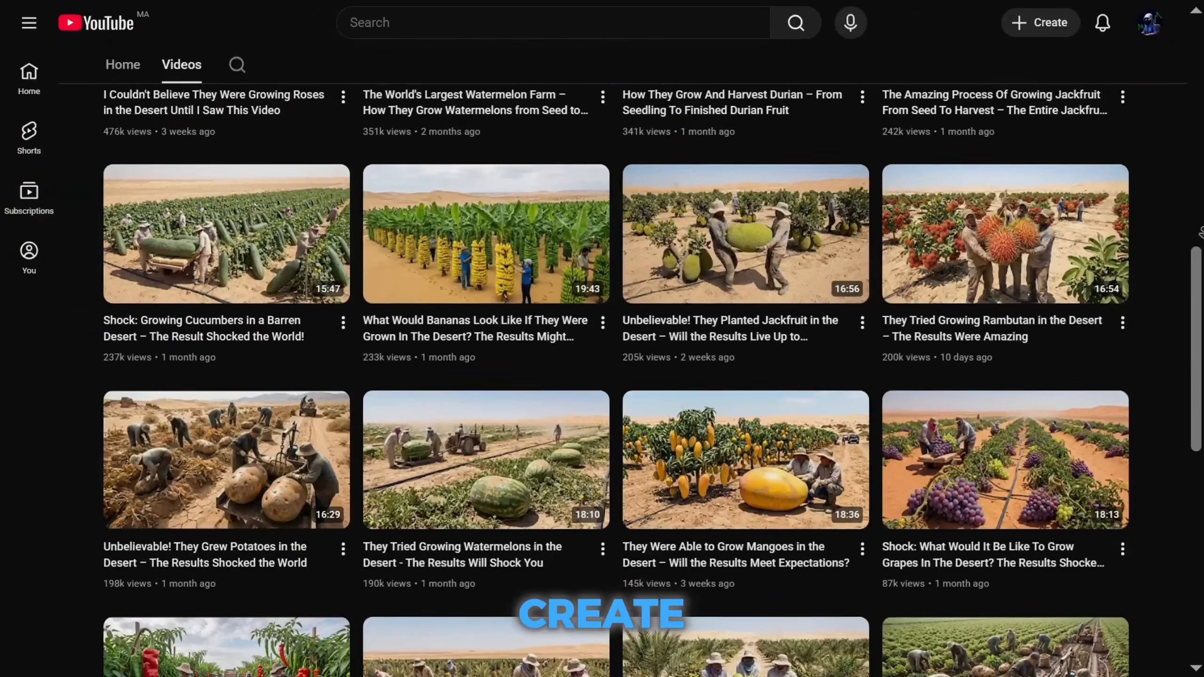
pyautogui.scroll(-2, 1199, 232)
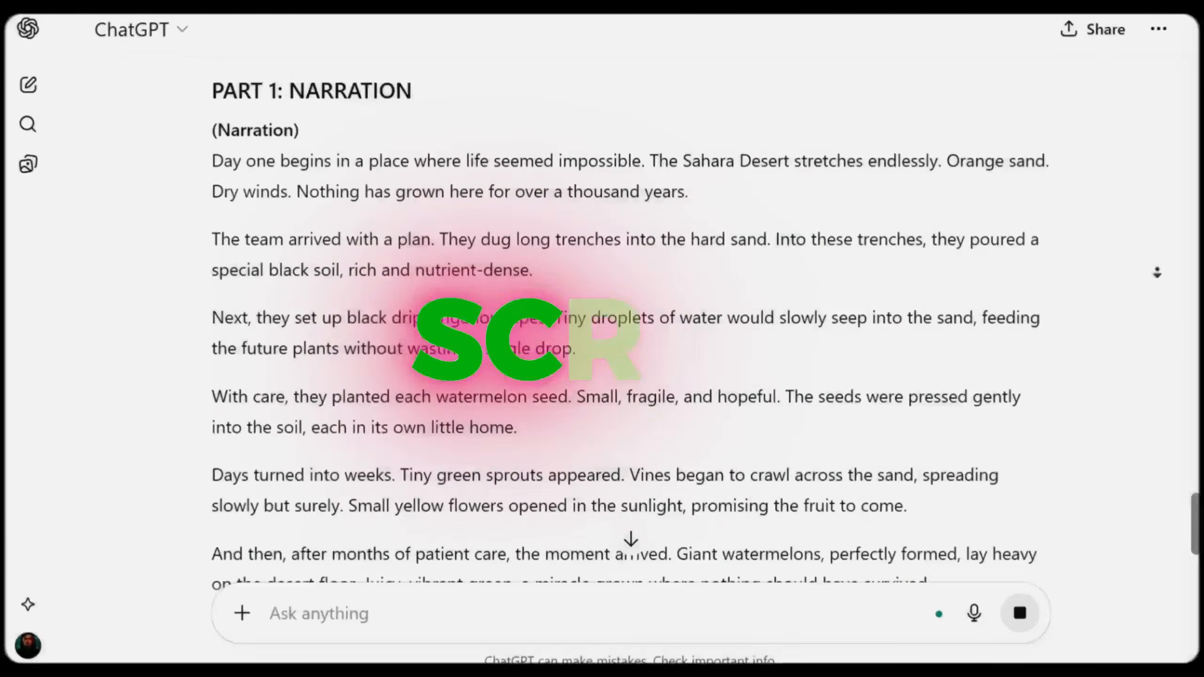
pyautogui.scroll(-3, 1157, 272)
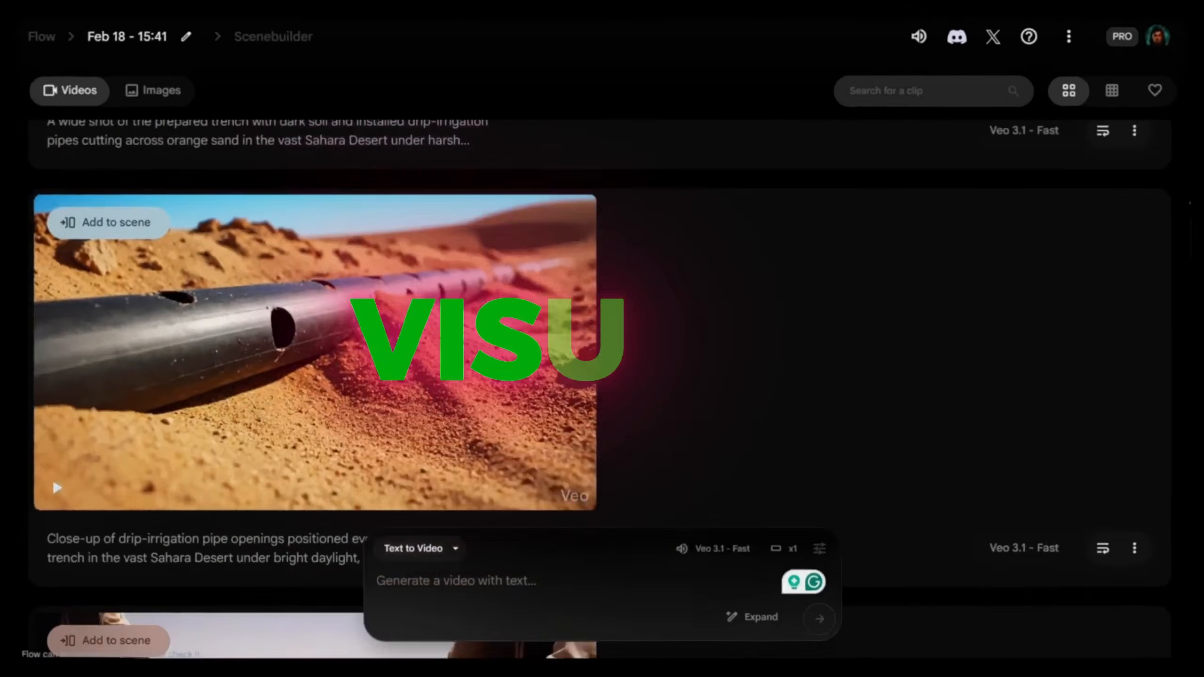
pyautogui.scroll(-5, 602, 379)
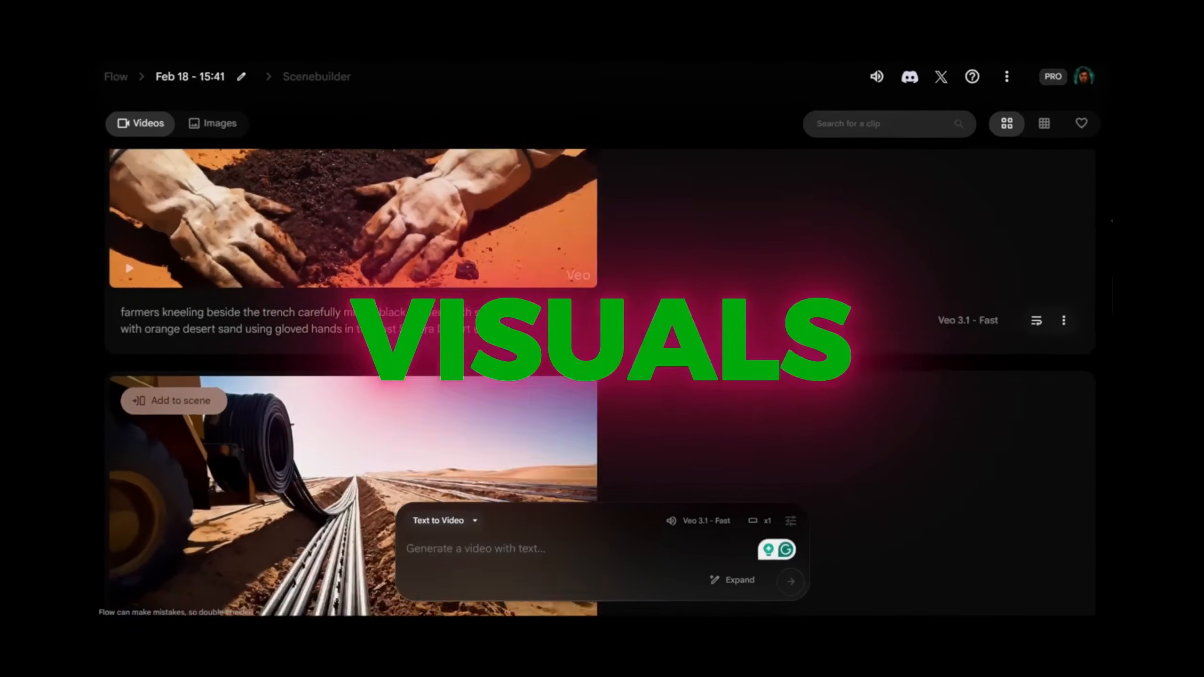
pyautogui.scroll(-5, 602, 380)
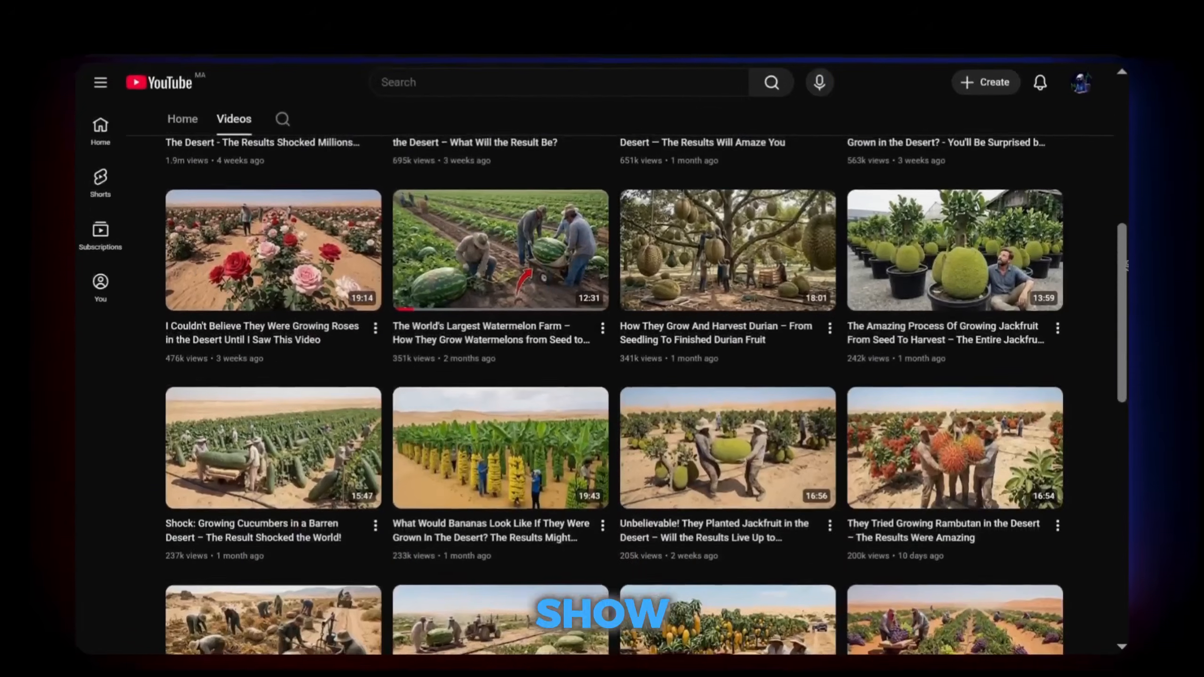
pyautogui.scroll(-2, 1126, 266)
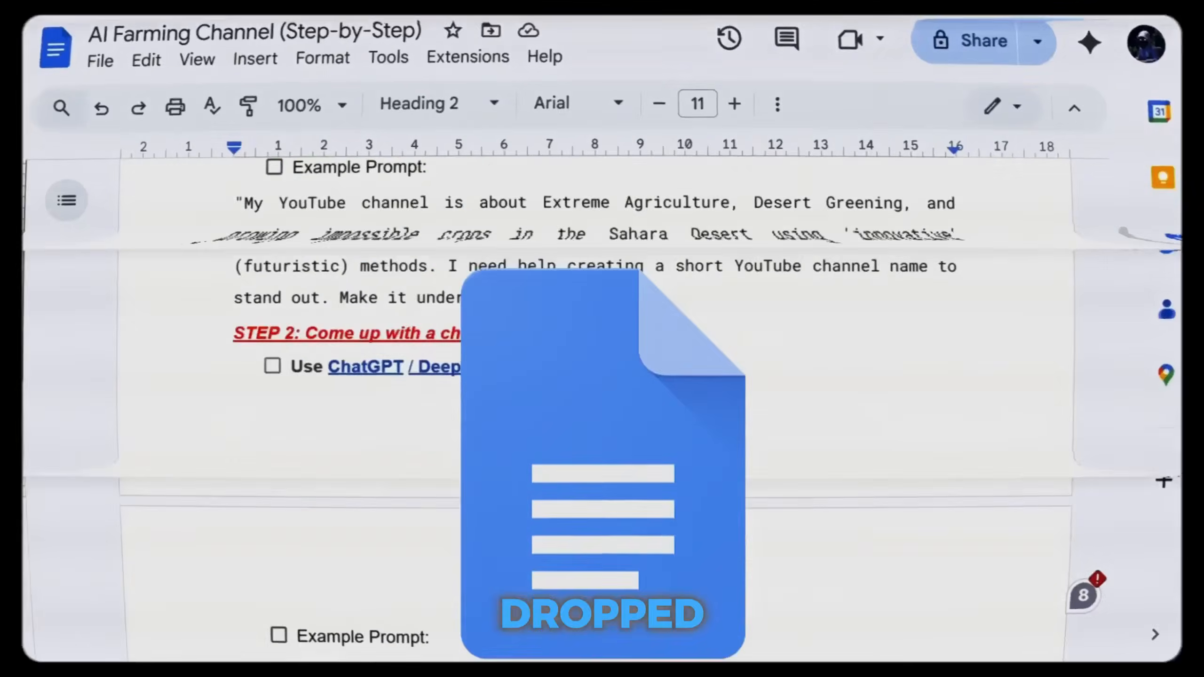
pyautogui.scroll(-4, 593, 380)
pyautogui.scroll(-8, 593, 408)
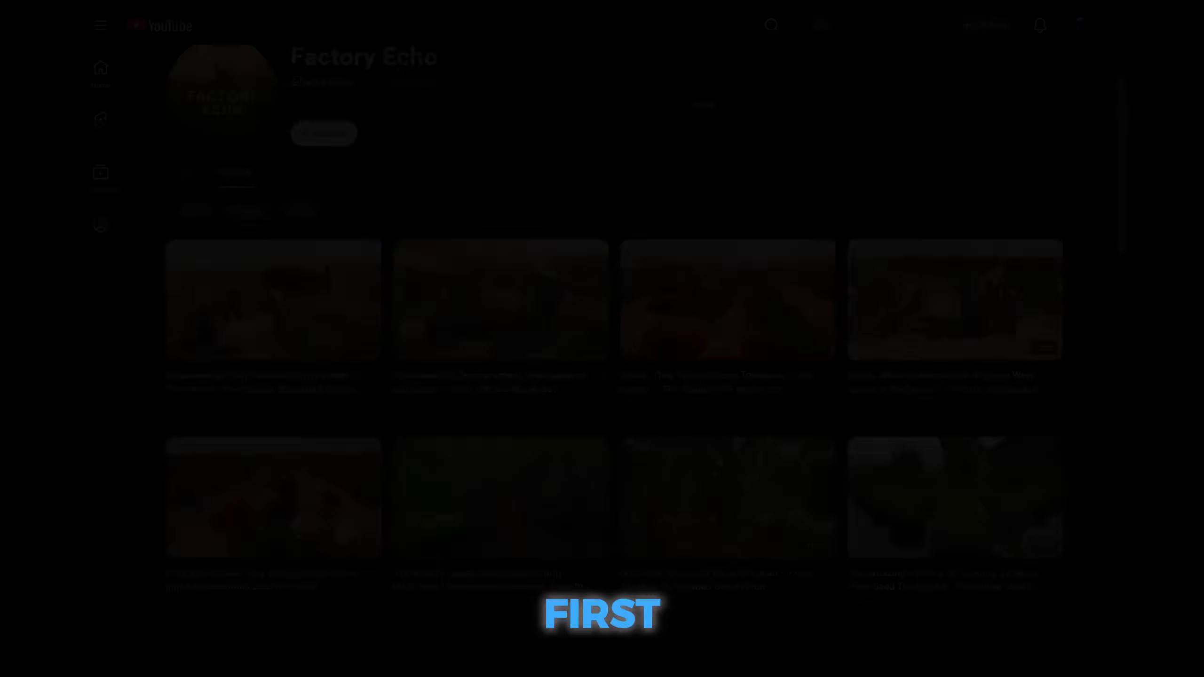
# Examine the Factory Echo channel's desert crop videos, including their thumbnails, title formulas and view statistics.
pyautogui.scroll(-1, 1154, 99)
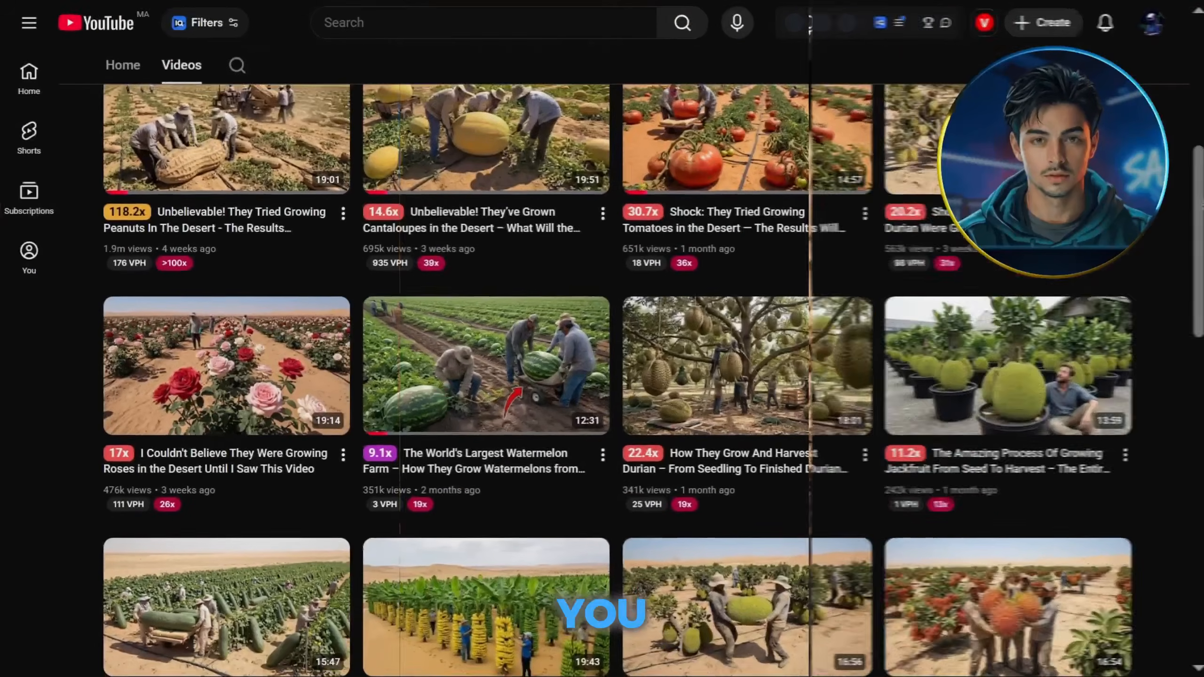
pyautogui.scroll(-3, 602, 360)
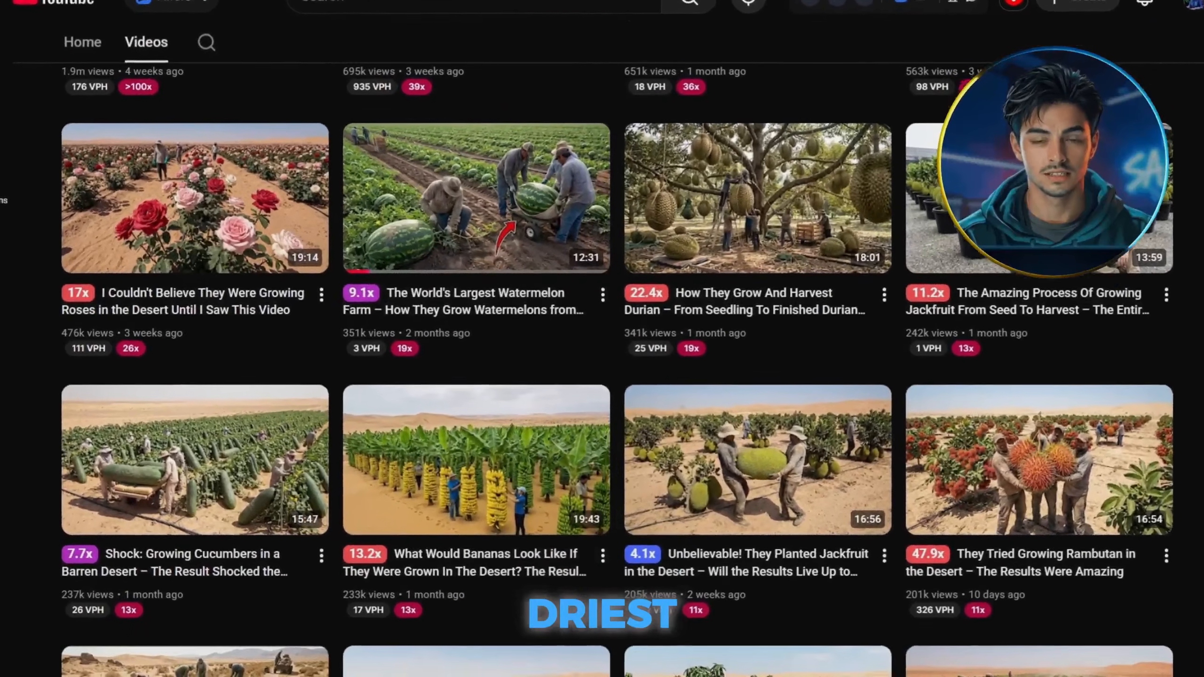
pyautogui.scroll(-2, 602, 360)
pyautogui.scroll(-2, 601, 338)
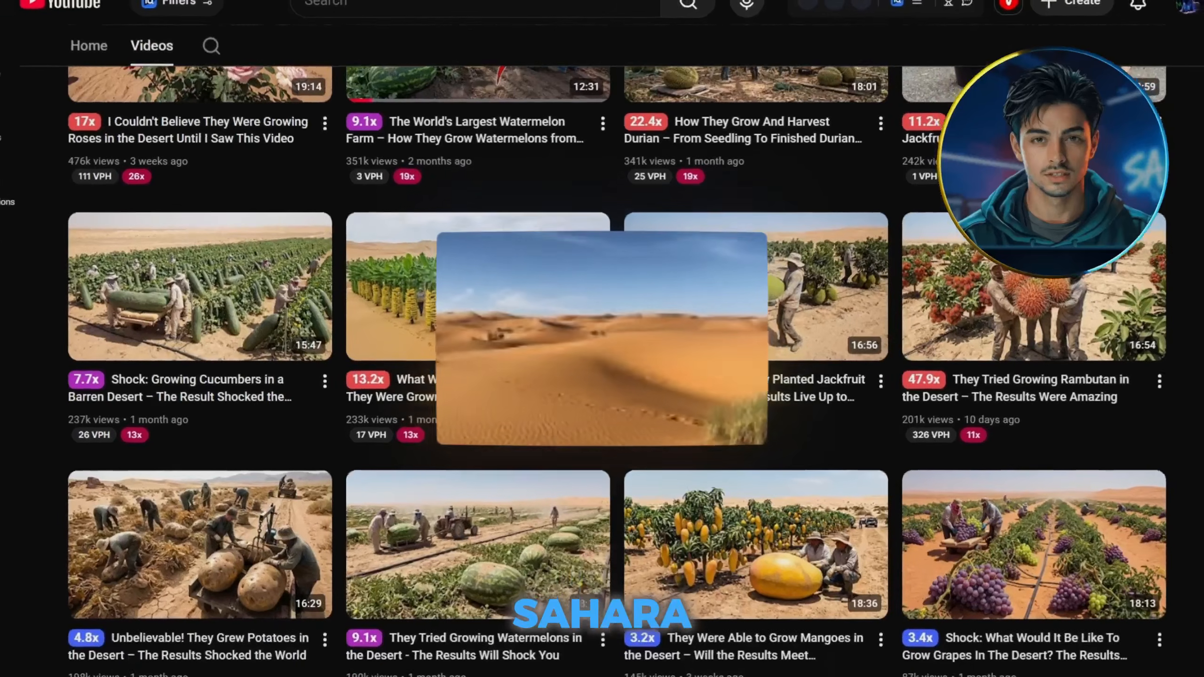
pyautogui.scroll(-5, 602, 360)
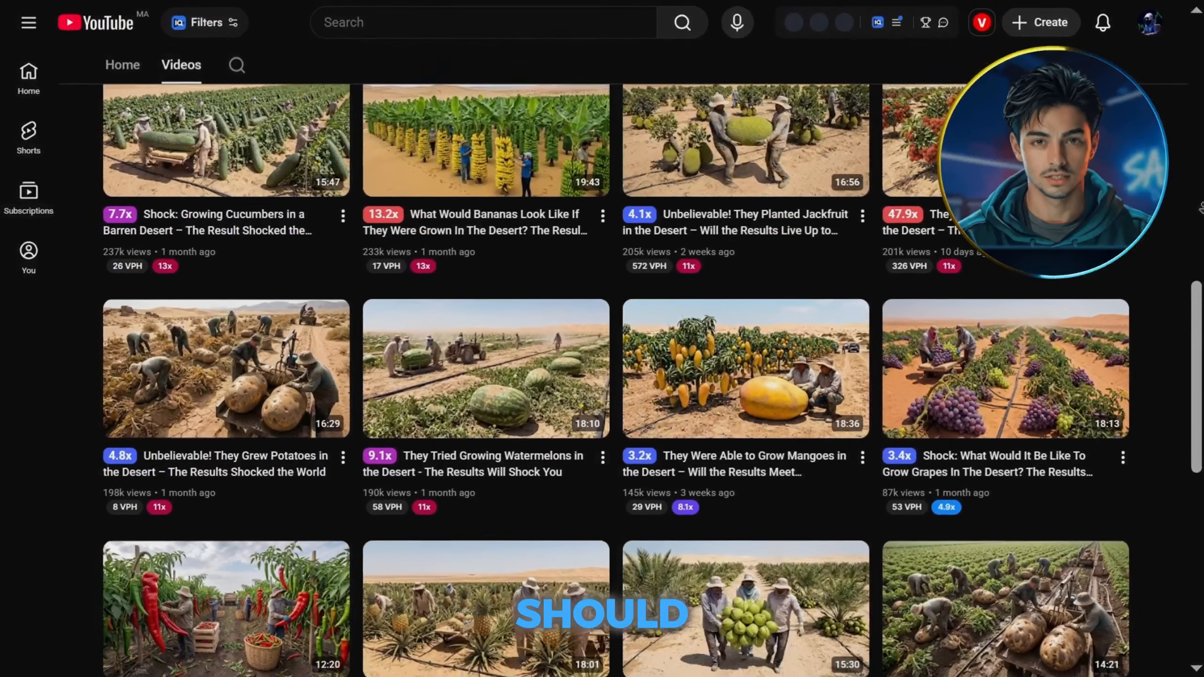
pyautogui.scroll(-4, 1200, 208)
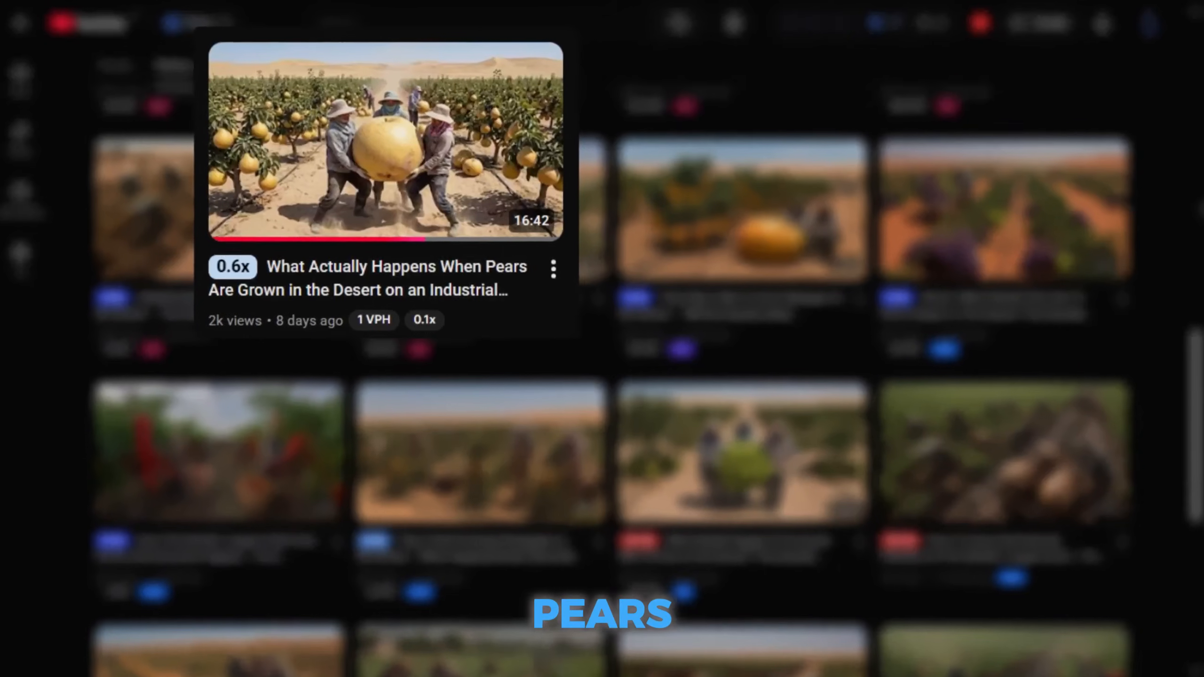
pyautogui.scroll(-2, 601, 361)
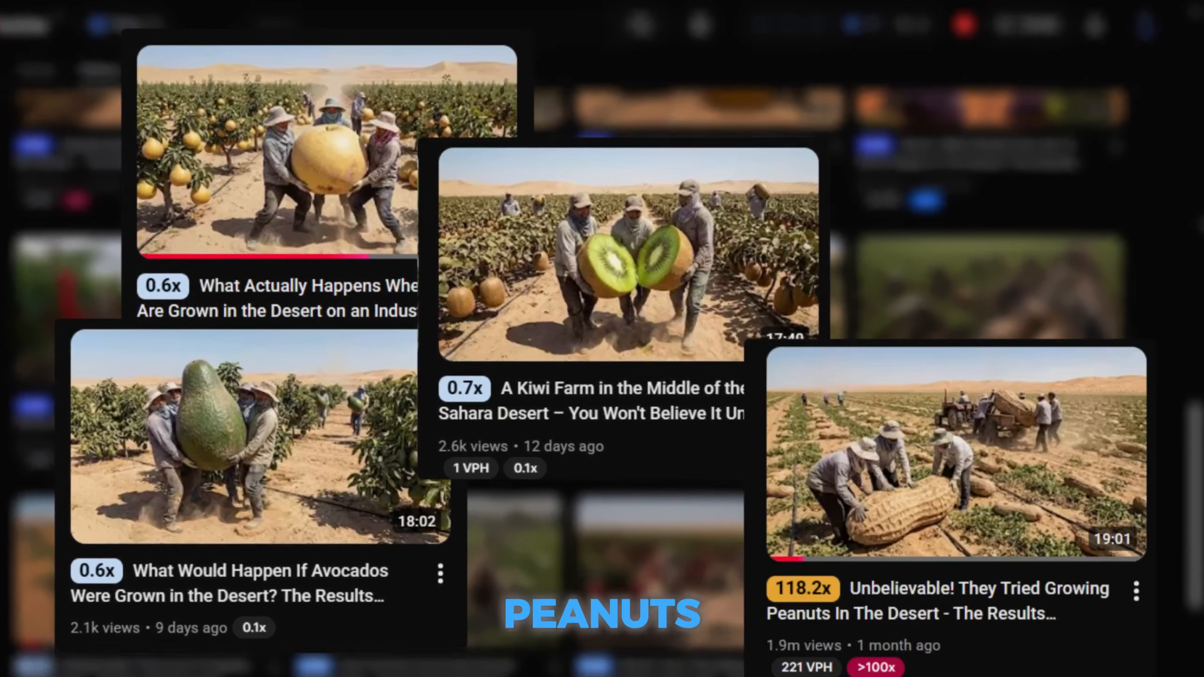
pyautogui.scroll(-1, 602, 361)
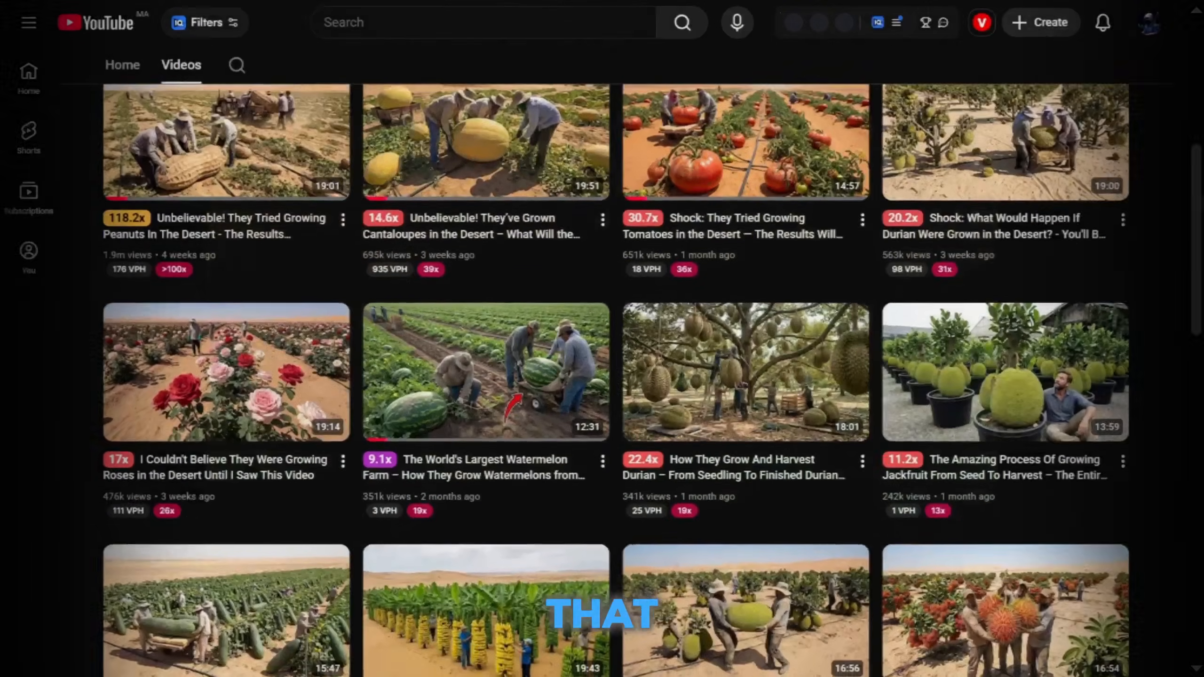
pyautogui.scroll(-3, 602, 360)
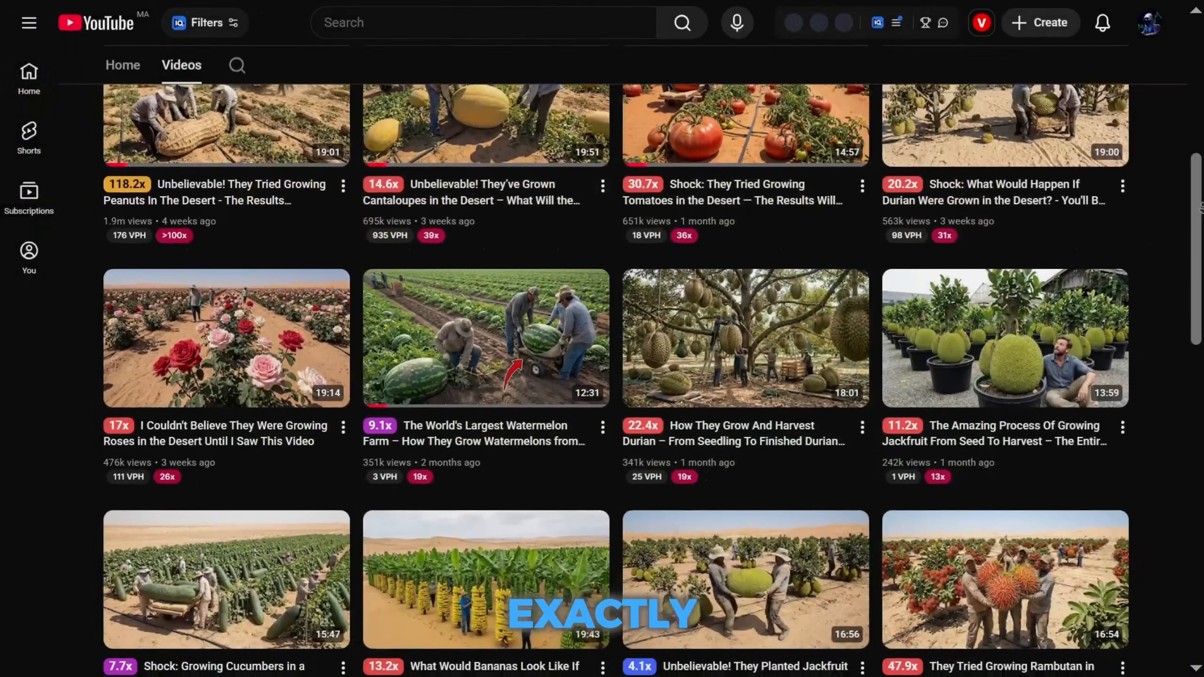
pyautogui.scroll(-1, 602, 360)
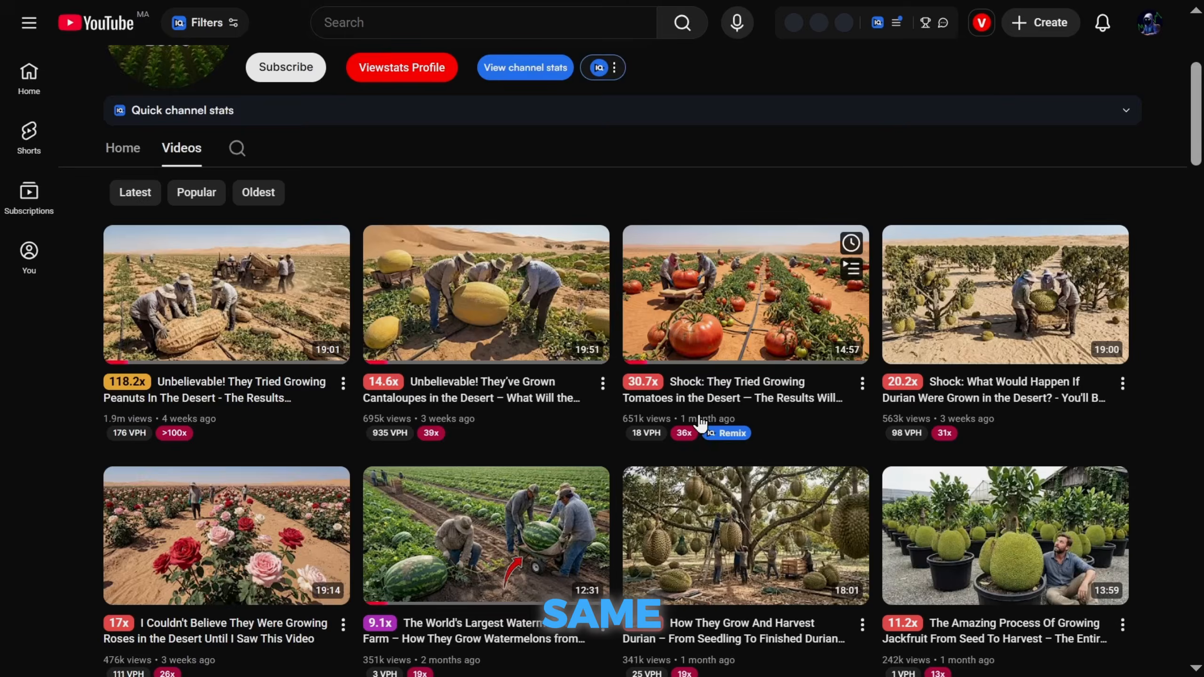
pyautogui.click(700, 422)
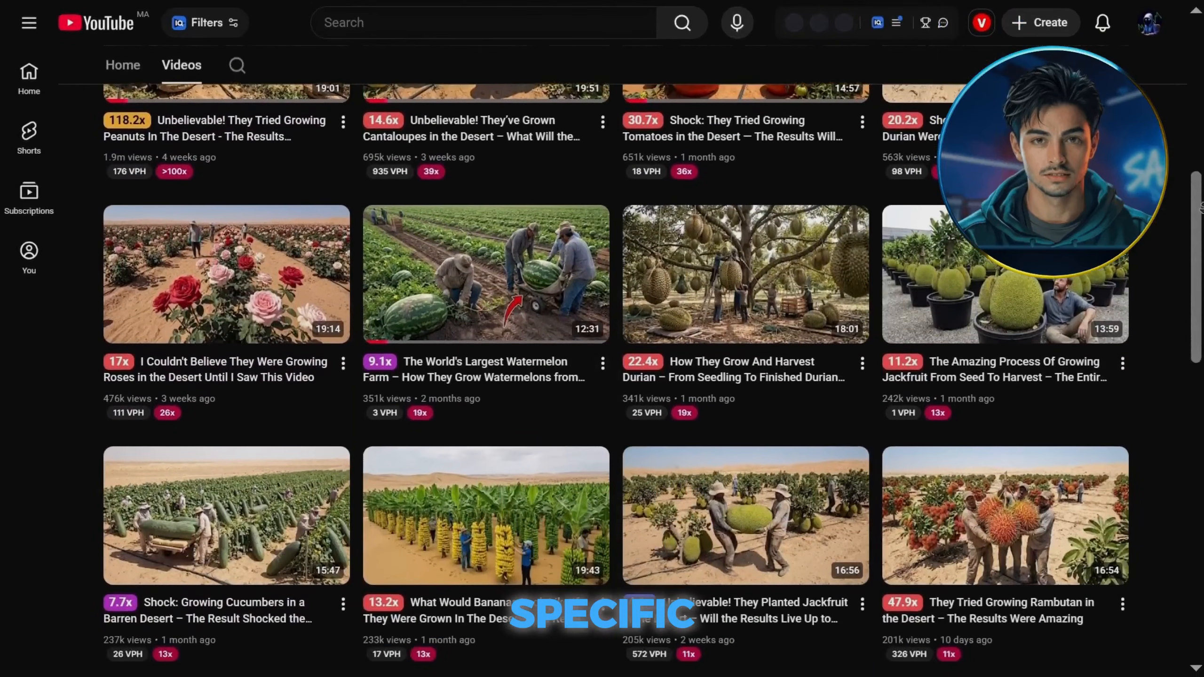
pyautogui.scroll(-2, 616, 332)
pyautogui.moveTo(1200, 207); pyautogui.dragTo(1200, 222)
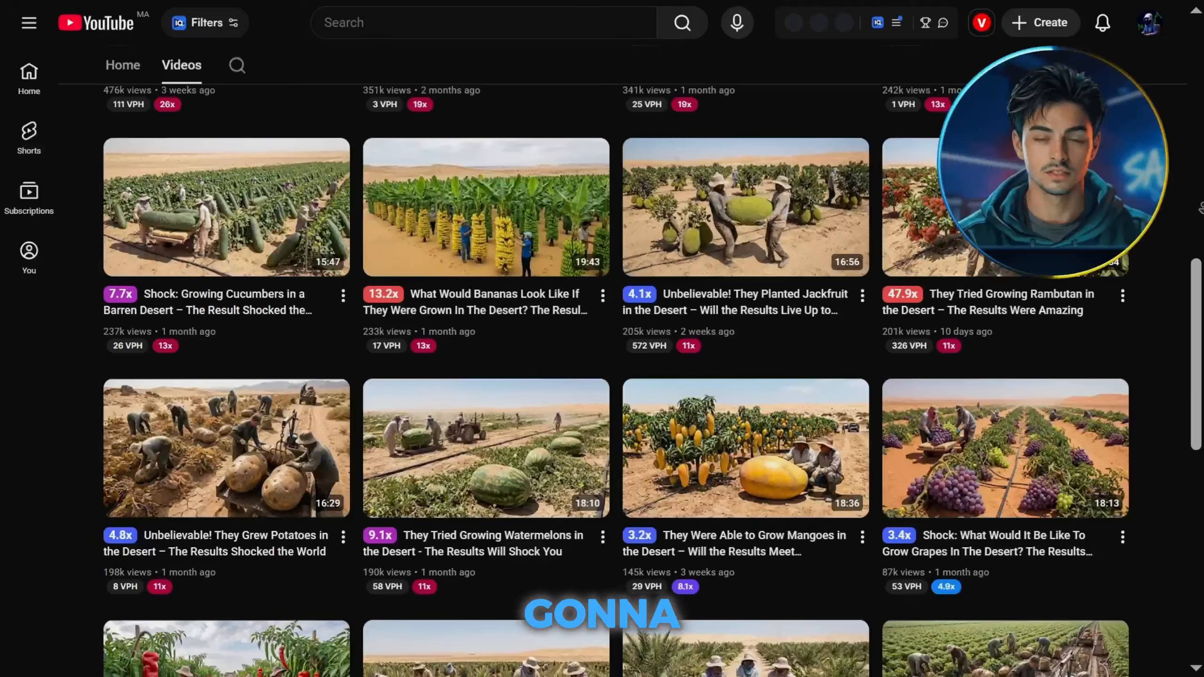
pyautogui.scroll(-1, 616, 332)
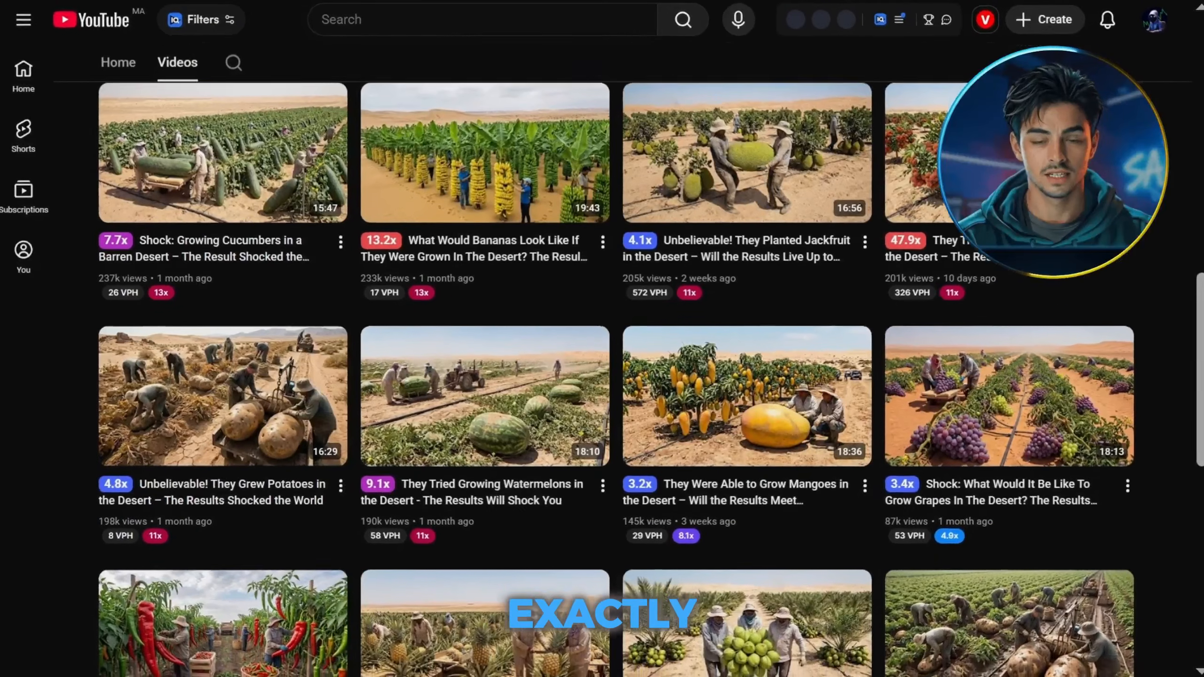
pyautogui.scroll(-2, 616, 332)
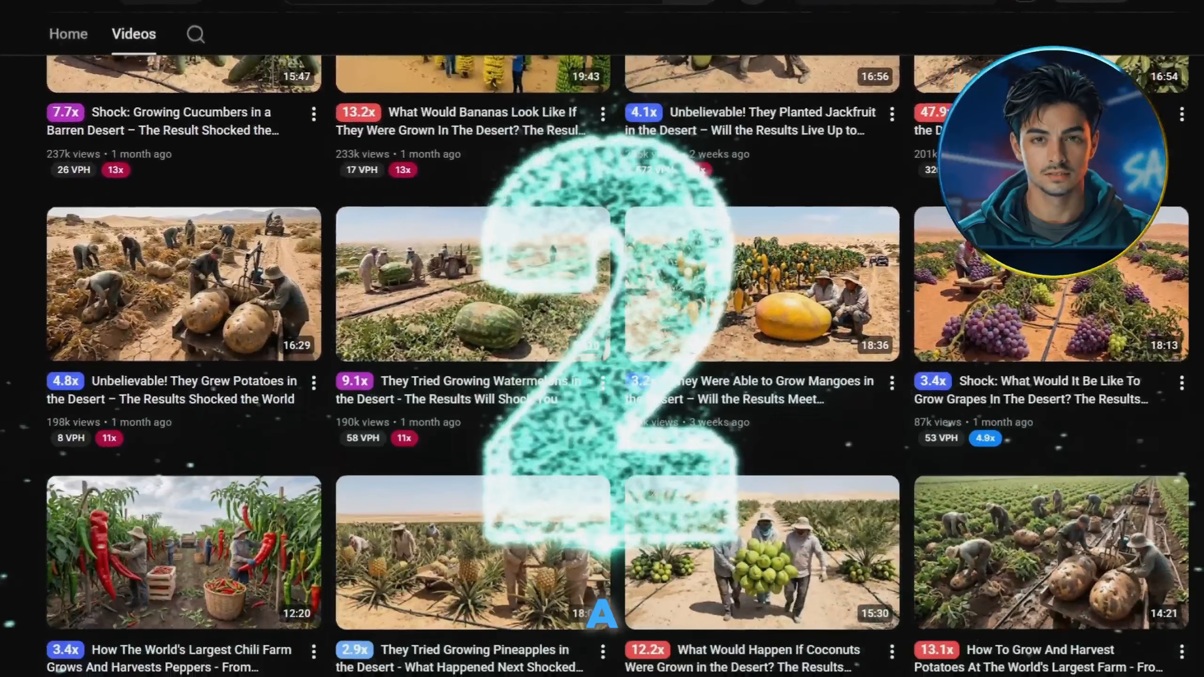
pyautogui.scroll(-1, 616, 332)
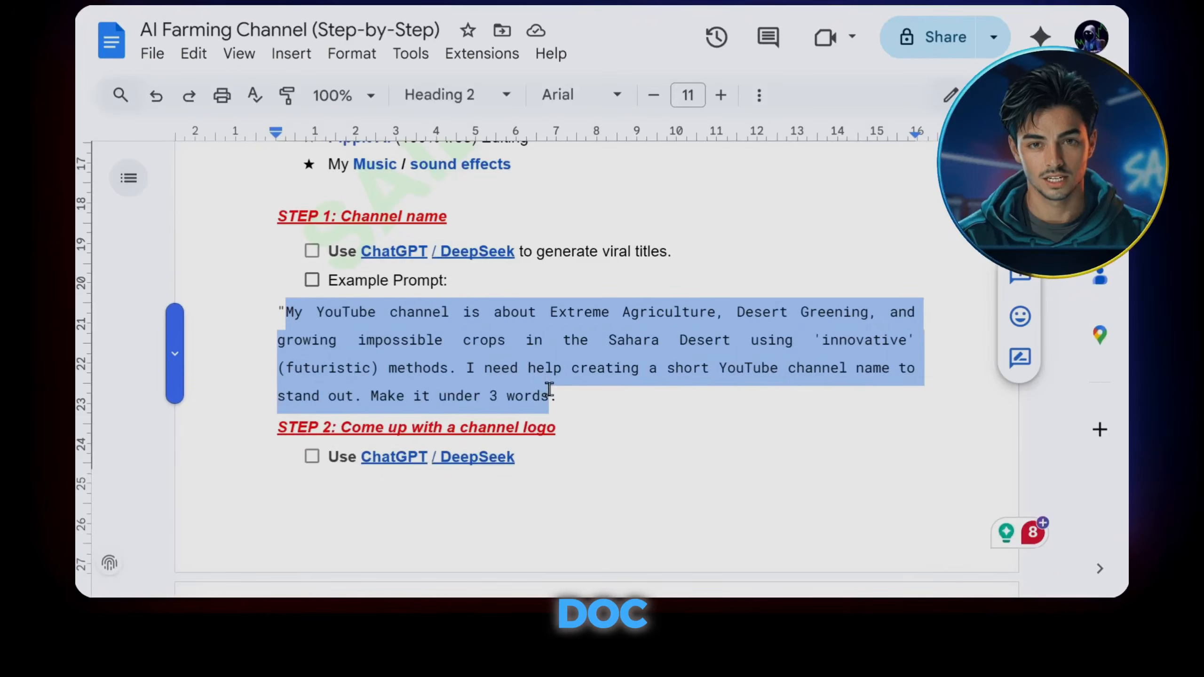
# Copy the guide's channel name prompt and have ChatGPT suggest short names under 3 words.
pyautogui.rightClick(480, 370)
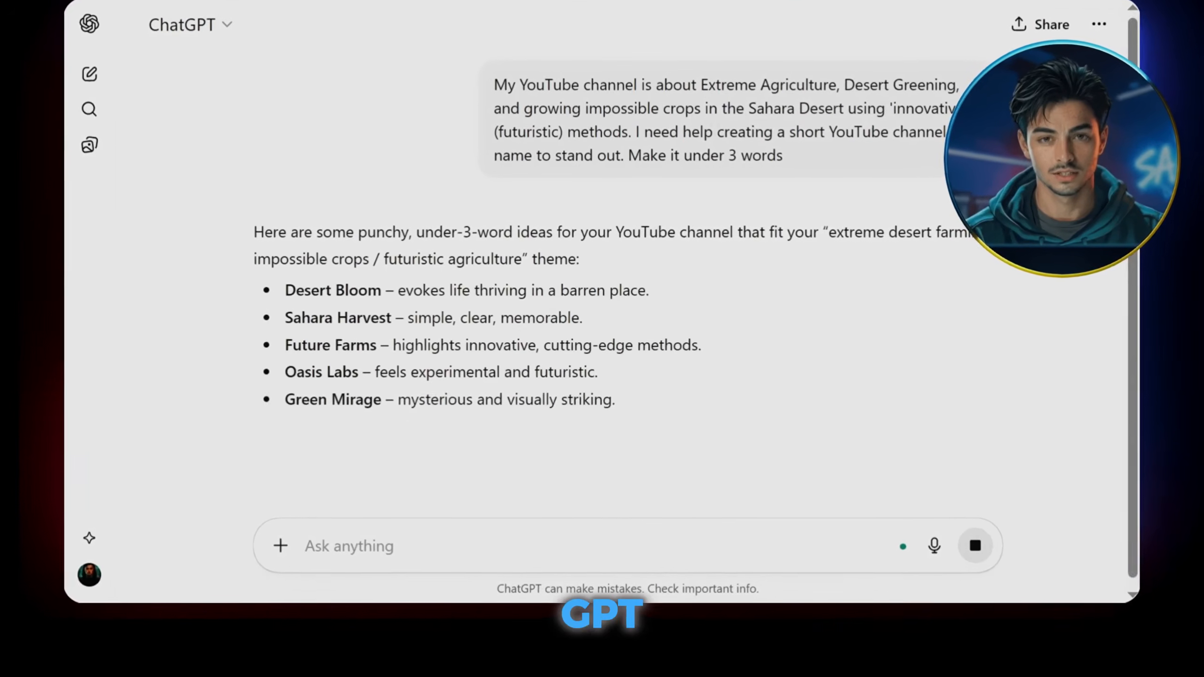
pyautogui.scroll(-2, 322, 240)
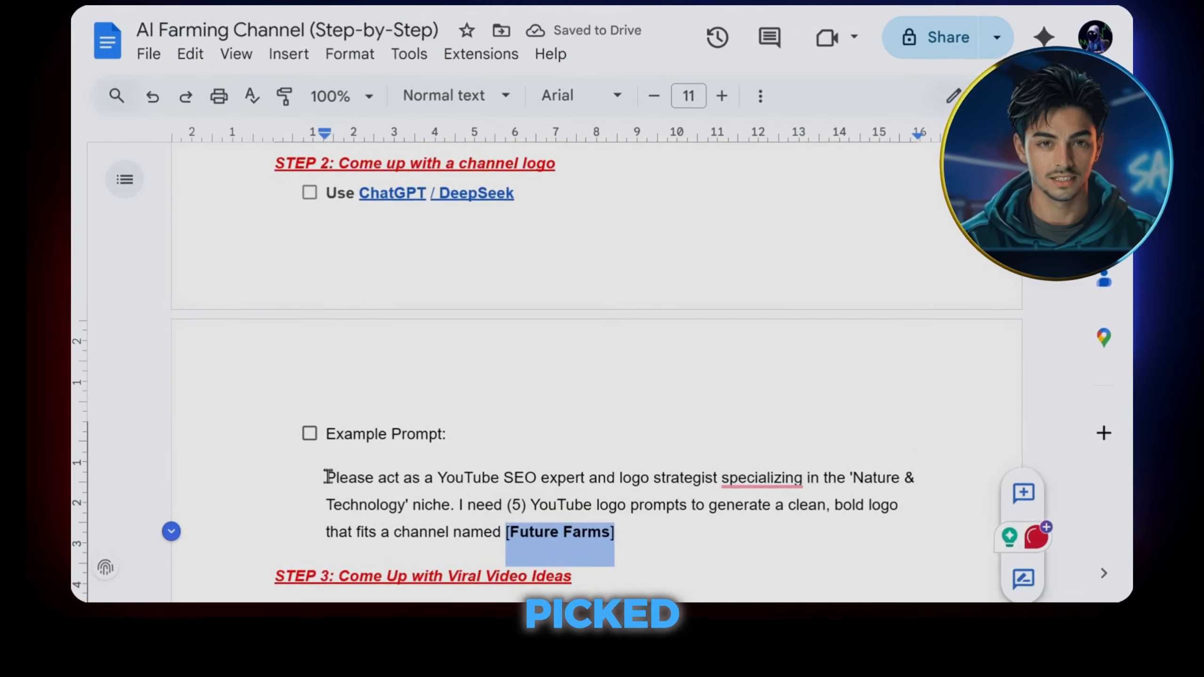
# Copy the guide's logo prompt for the channel Future Farms and submit it in ChatGPT to get five logo prompts.
pyautogui.moveTo(324, 473); pyautogui.dragTo(618, 535)
pyautogui.hotkey('ctrl', 'c')
pyautogui.rightClick(568, 531)
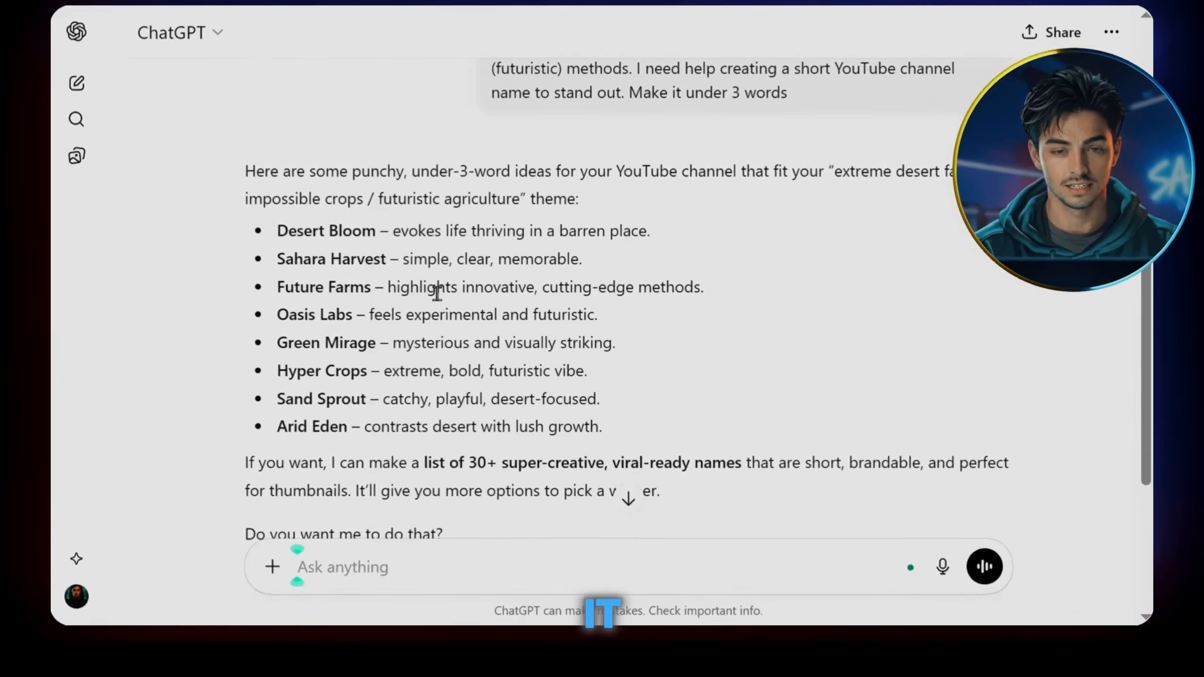
pyautogui.hotkey('ctrl', 'v')
pyautogui.press('Return')
pyautogui.scroll(-14, 521, 314)
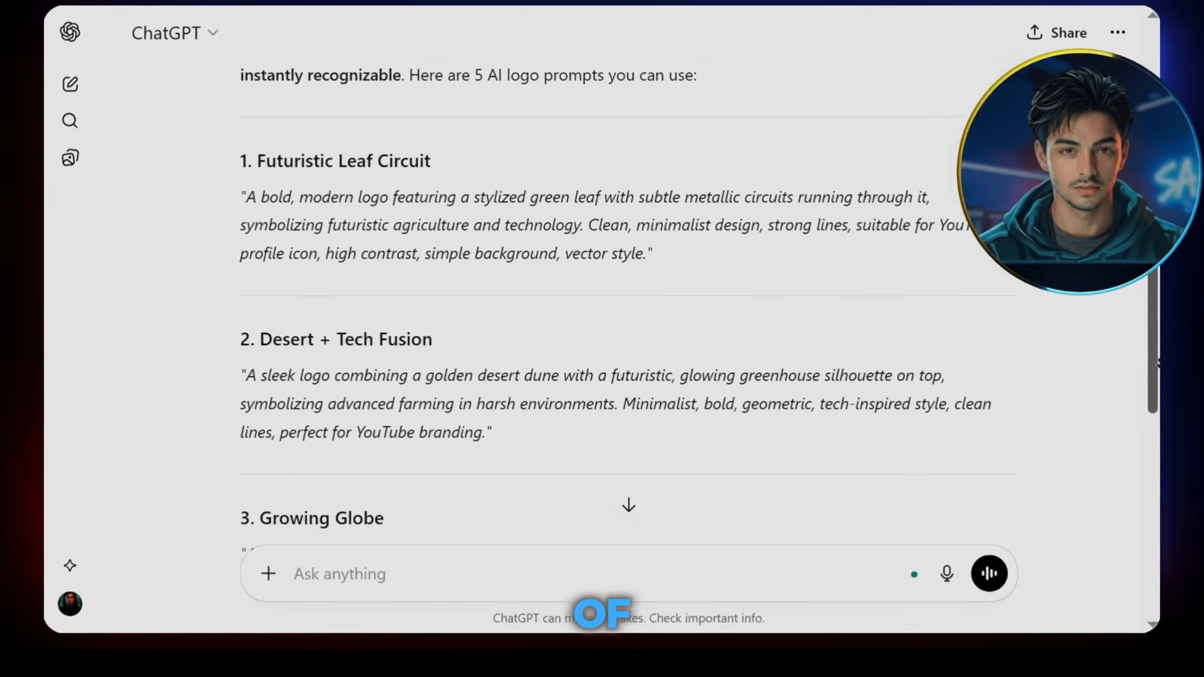
# Copy the text of the first logo prompt, Futuristic Leaf Circuit, from the ChatGPT answer.
pyautogui.scroll(9, 521, 314)
pyautogui.moveTo(242, 124); pyautogui.dragTo(587, 180)
pyautogui.hotkey('ctrl', 'c')
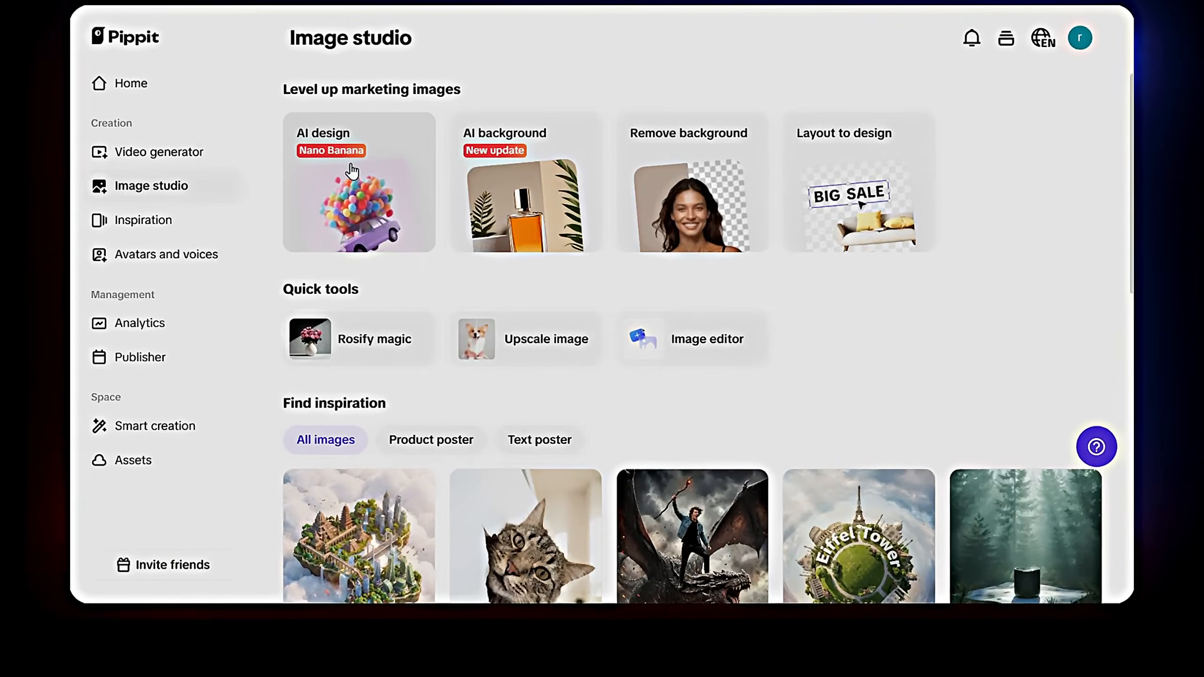
# Generate logos from the copied prompt with AI design in Pippit's Image studio and open the half-leaf, half-circuit variation.
pyautogui.click(356, 170)
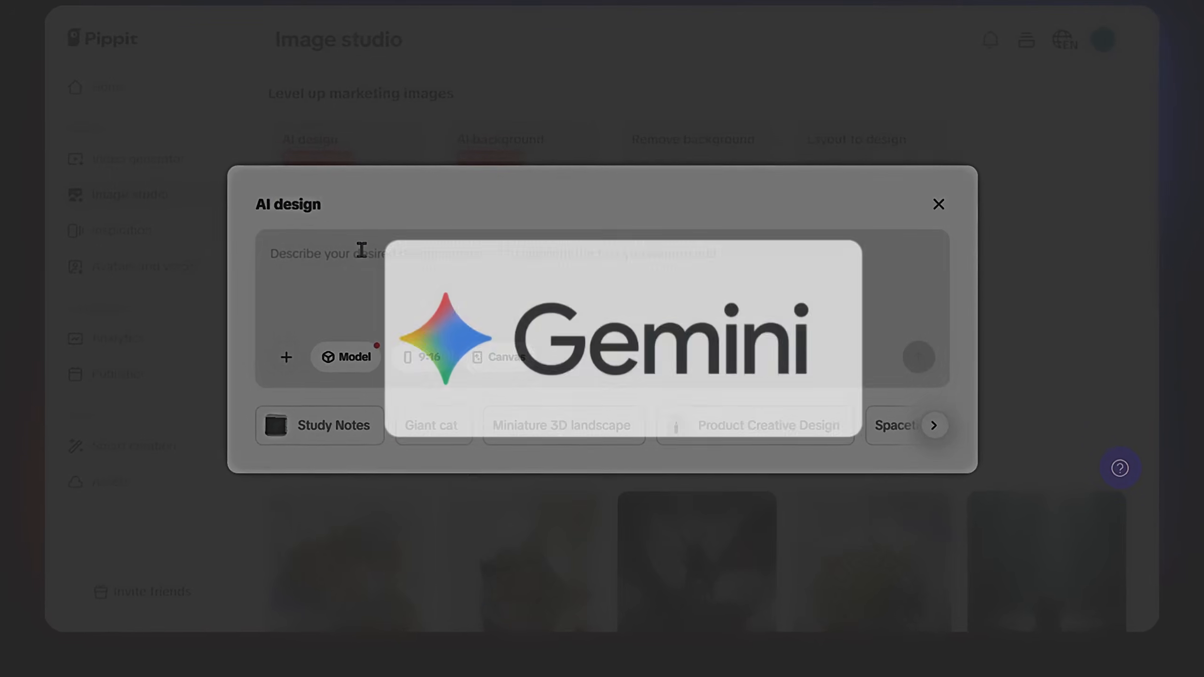
pyautogui.rightClick(388, 232)
pyautogui.click(430, 326)
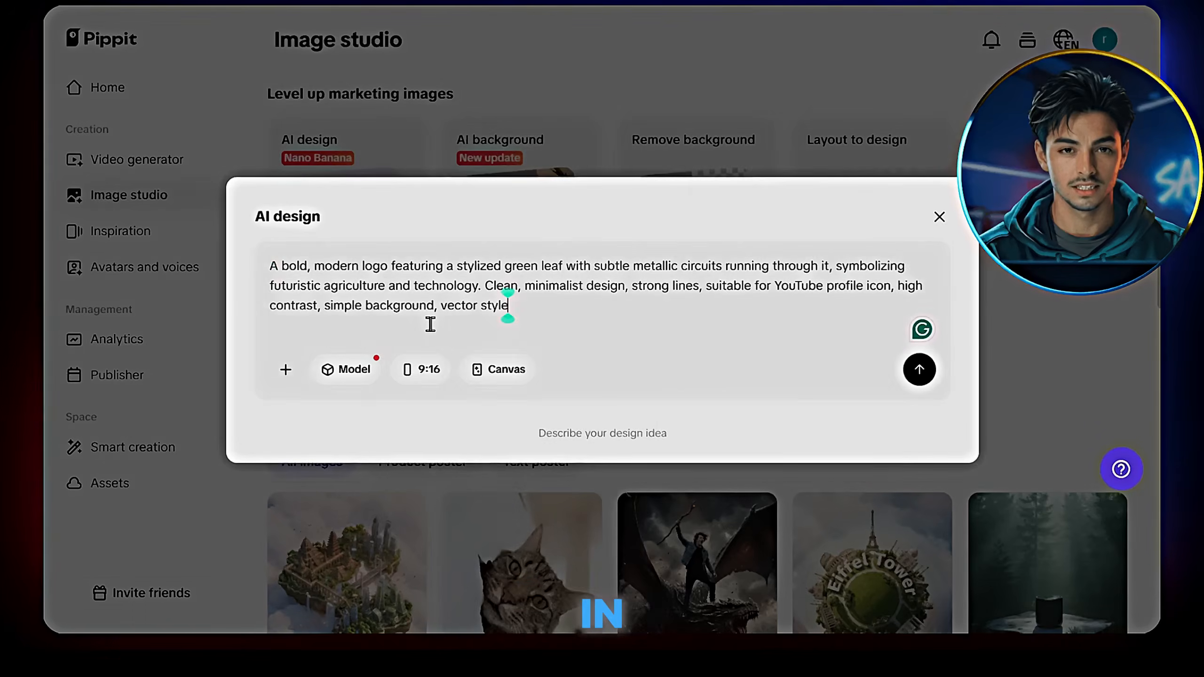
pyautogui.click(918, 371)
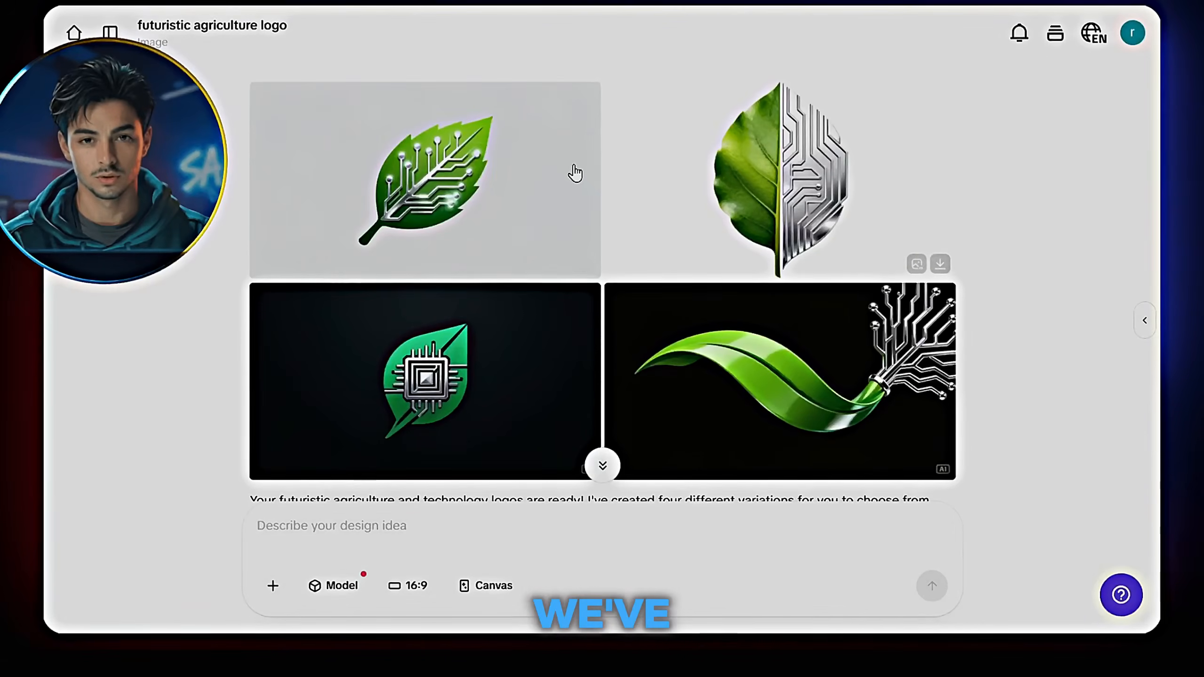
pyautogui.click(770, 179)
pyautogui.click(1096, 32)
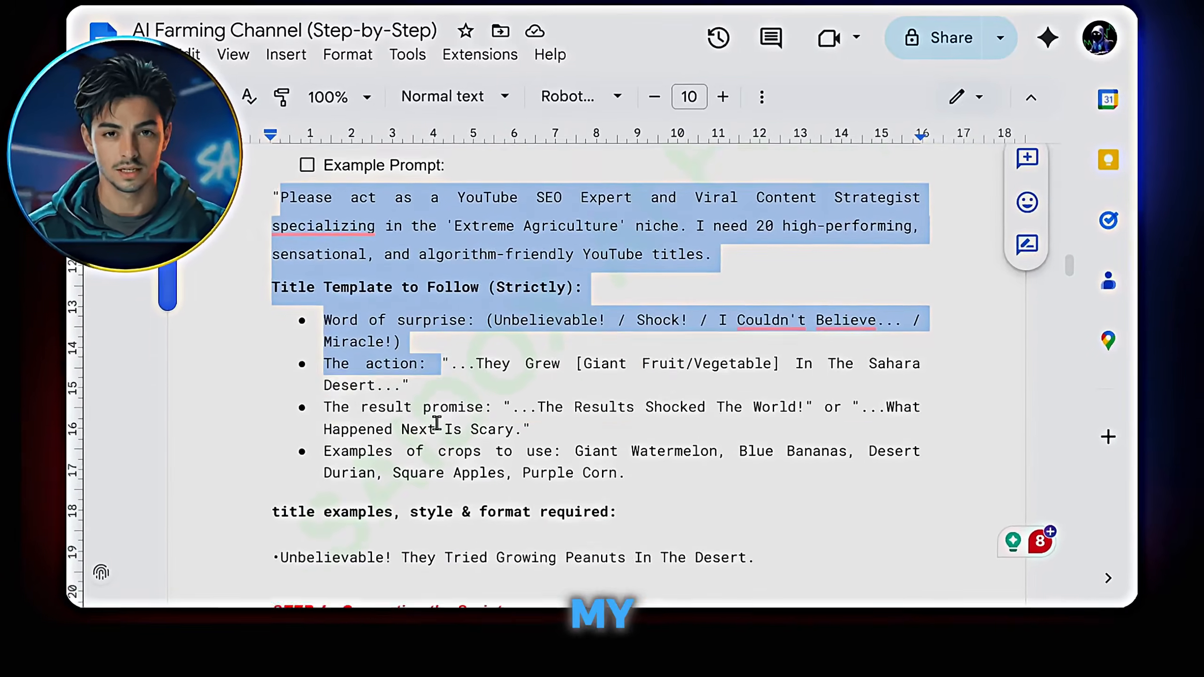
# Copy the guide's full viral title prompt for 20 Extreme Agriculture titles and submit it in ChatGPT.
pyautogui.moveTo(360, 362); pyautogui.dragTo(741, 524)
pyautogui.rightClick(536, 95)
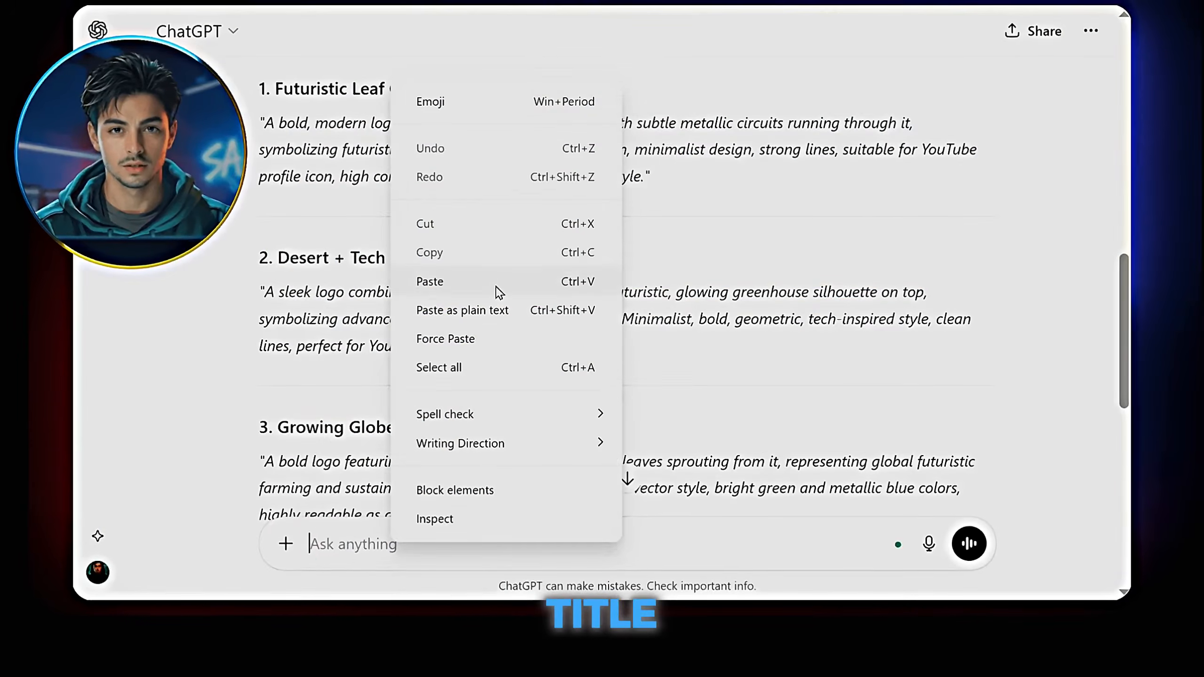
pyautogui.click(499, 290)
pyautogui.click(969, 543)
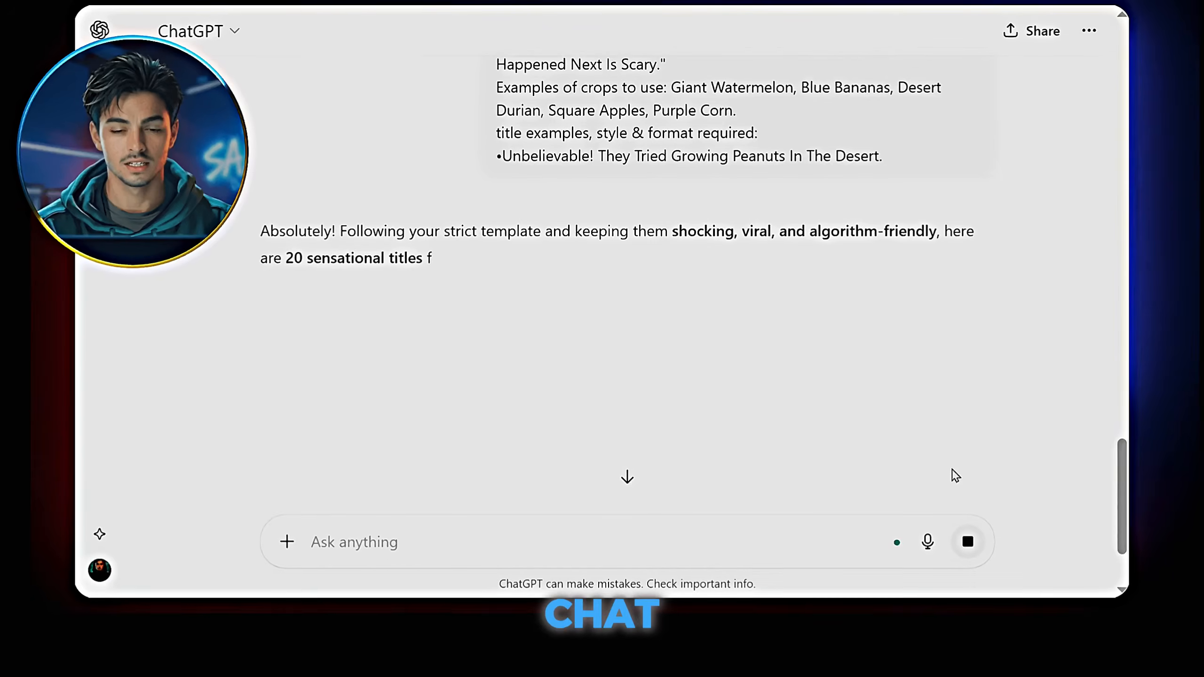
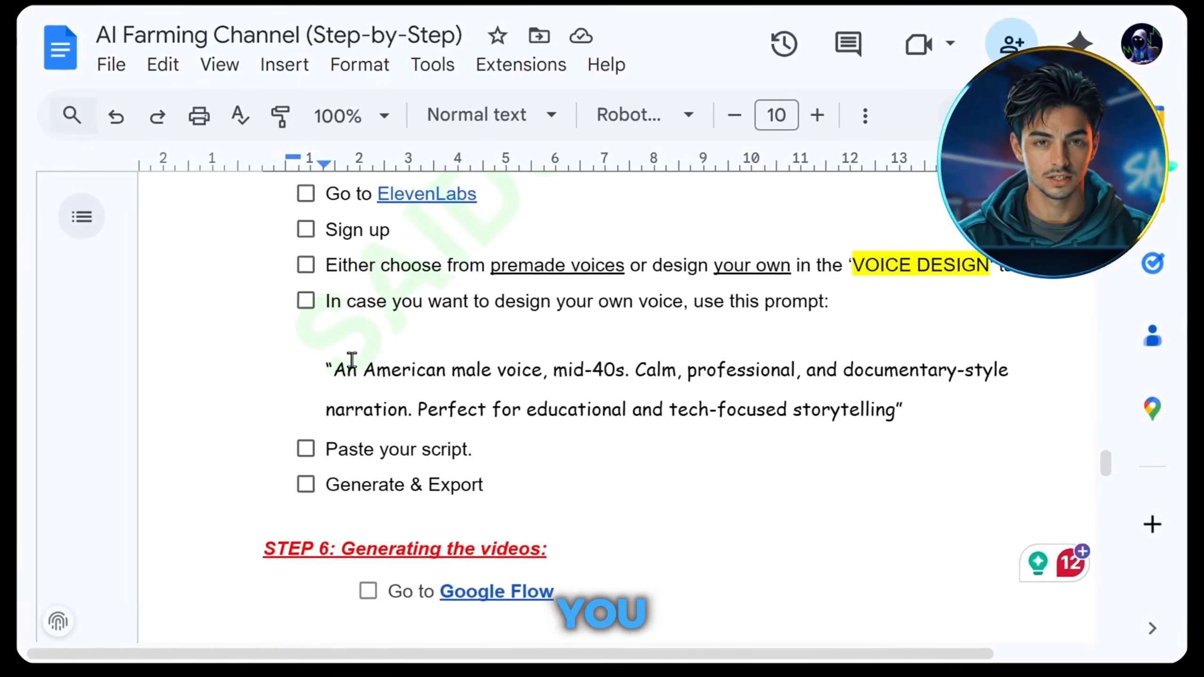
# Copy the guide's American male documentary-style voice prompt and paste it as the prompt in ElevenLabs' Voice Design.
pyautogui.moveTo(752, 378); pyautogui.dragTo(895, 409)
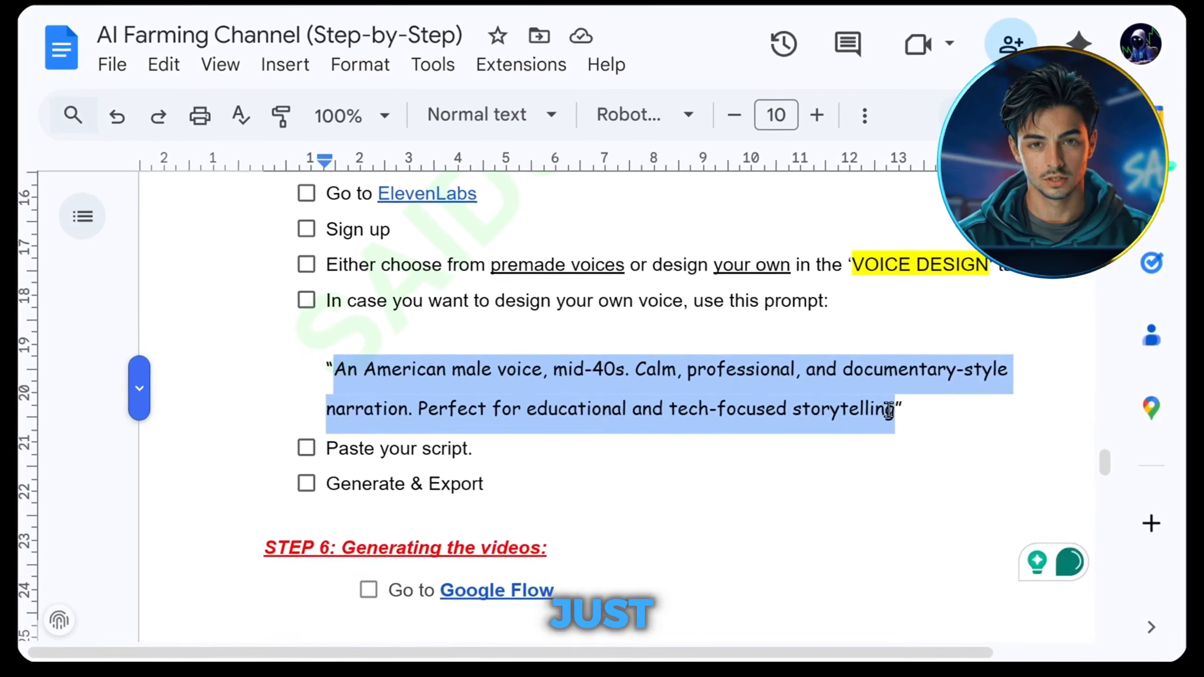
pyautogui.rightClick(895, 409)
pyautogui.click(829, 177)
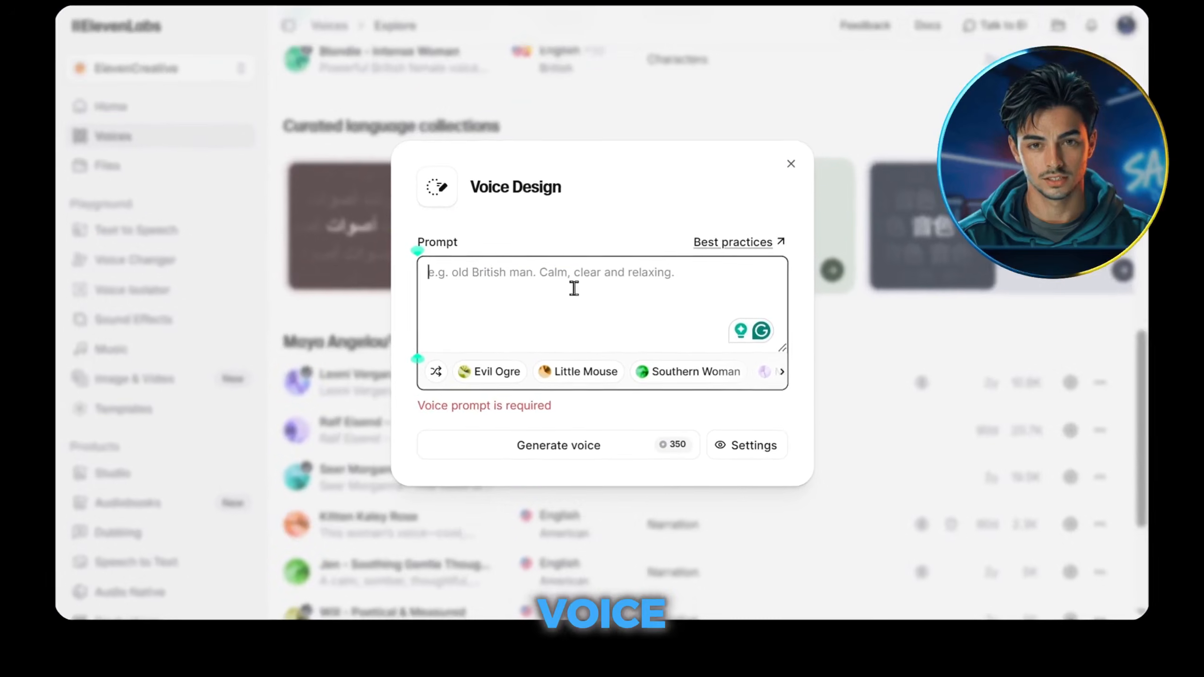
pyautogui.rightClick(574, 294)
pyautogui.press('Escape')
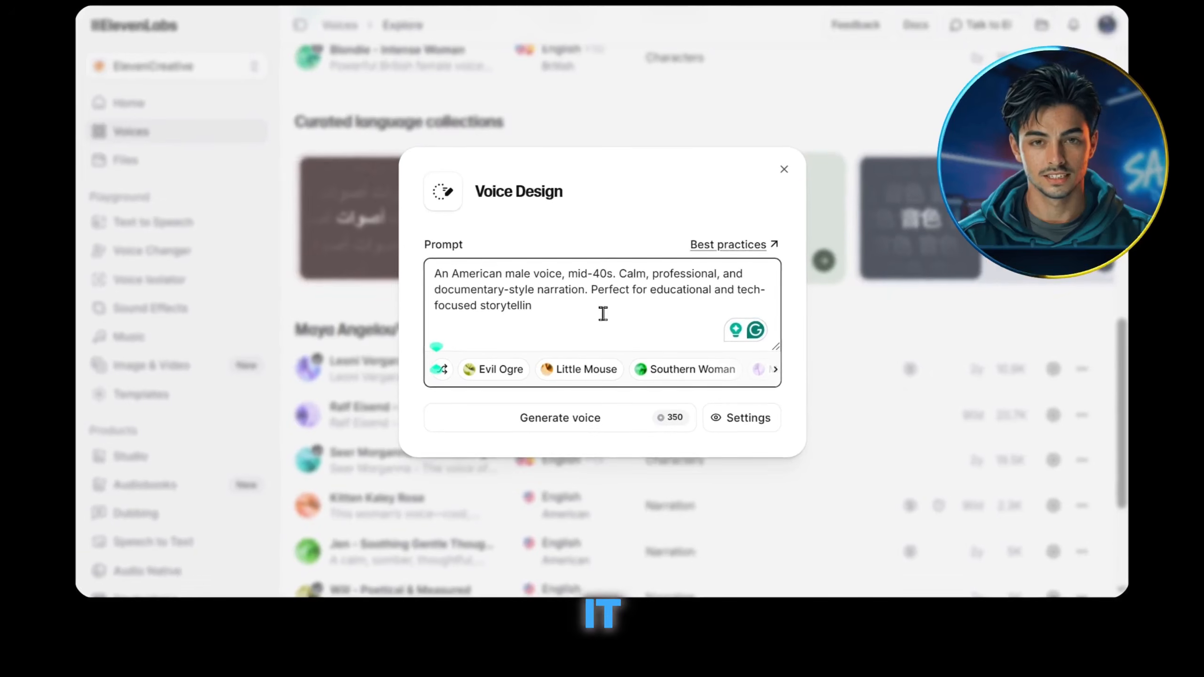
# Adjust the guidance scale in the voice settings, generate voices from the prompt, regenerate them and preview the samples, including Voice 3.
pyautogui.click(728, 419)
pyautogui.moveTo(857, 326); pyautogui.dragTo(823, 337)
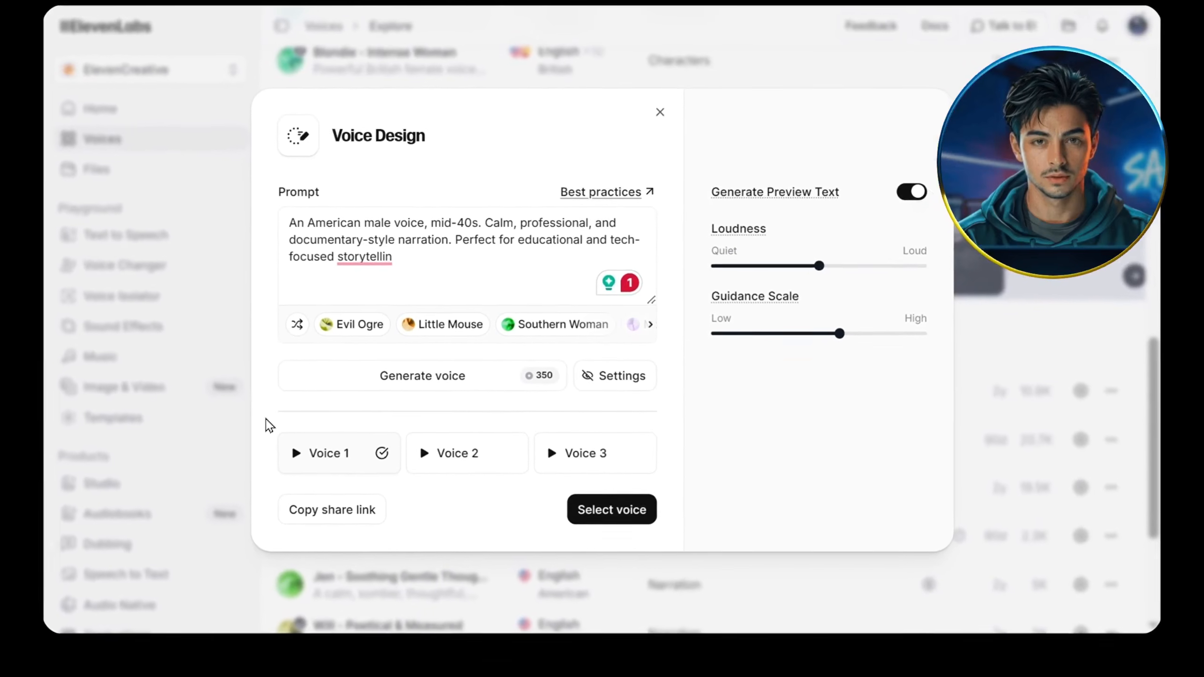
pyautogui.click(297, 454)
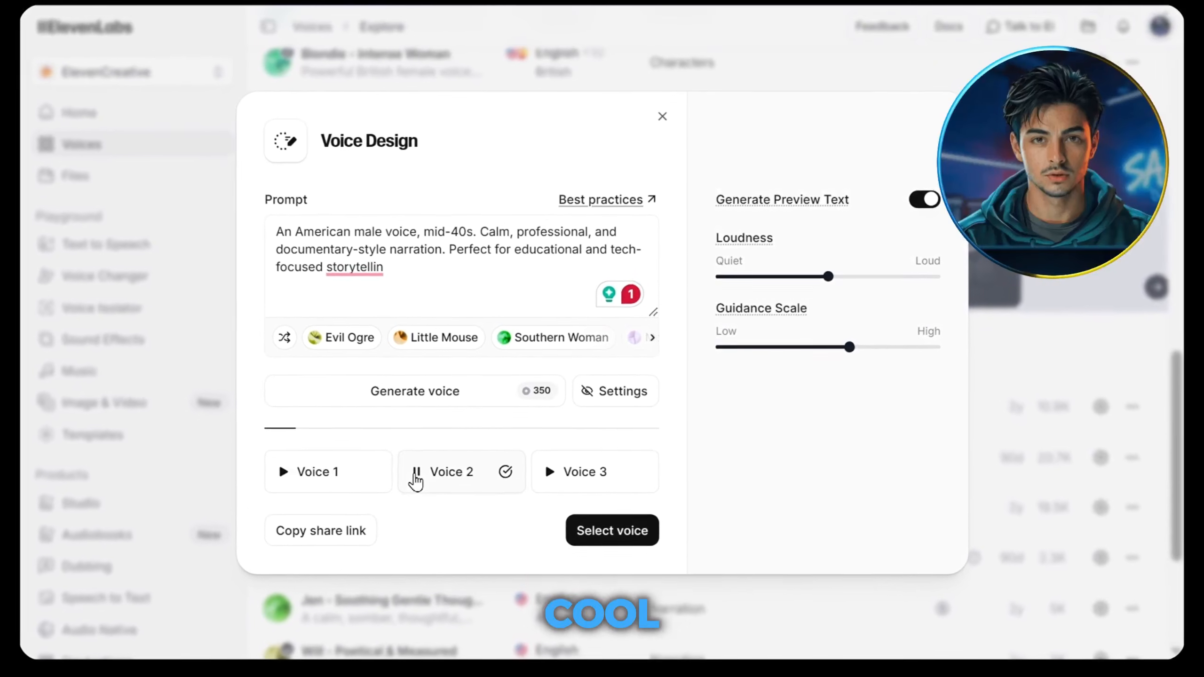
pyautogui.click(396, 408)
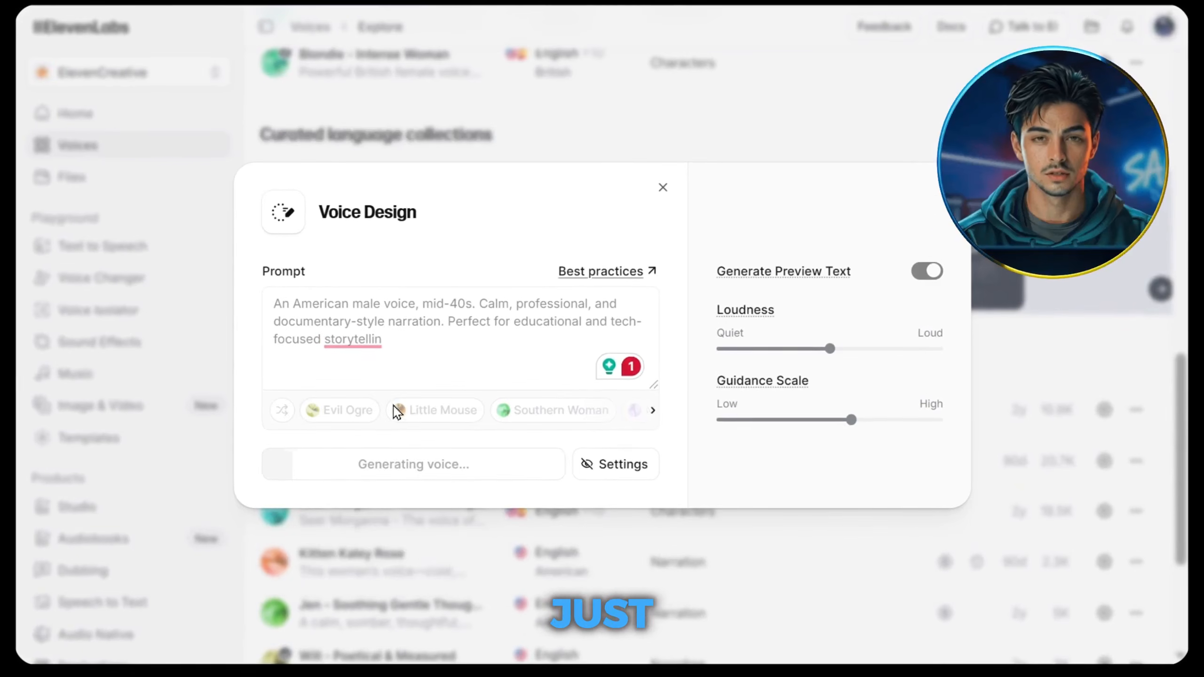
pyautogui.click(550, 472)
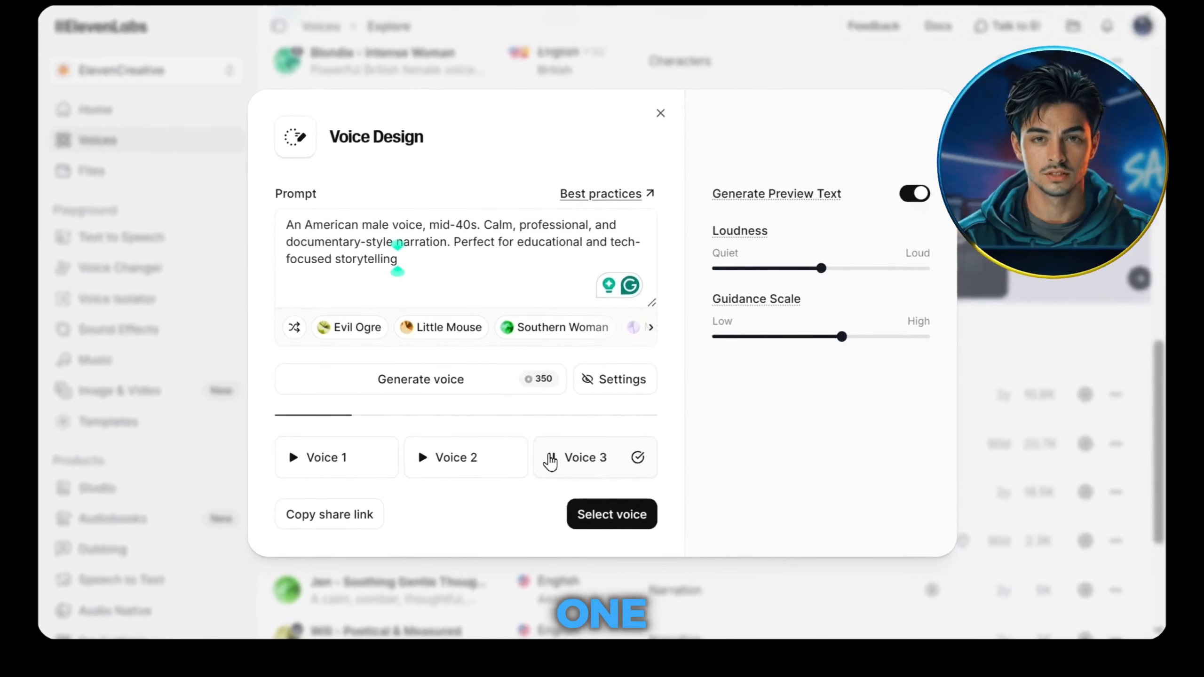
# Select Voice 3, name it Documentary voice, label it English, American, Male and Middle Aged, and save it.
pyautogui.click(611, 514)
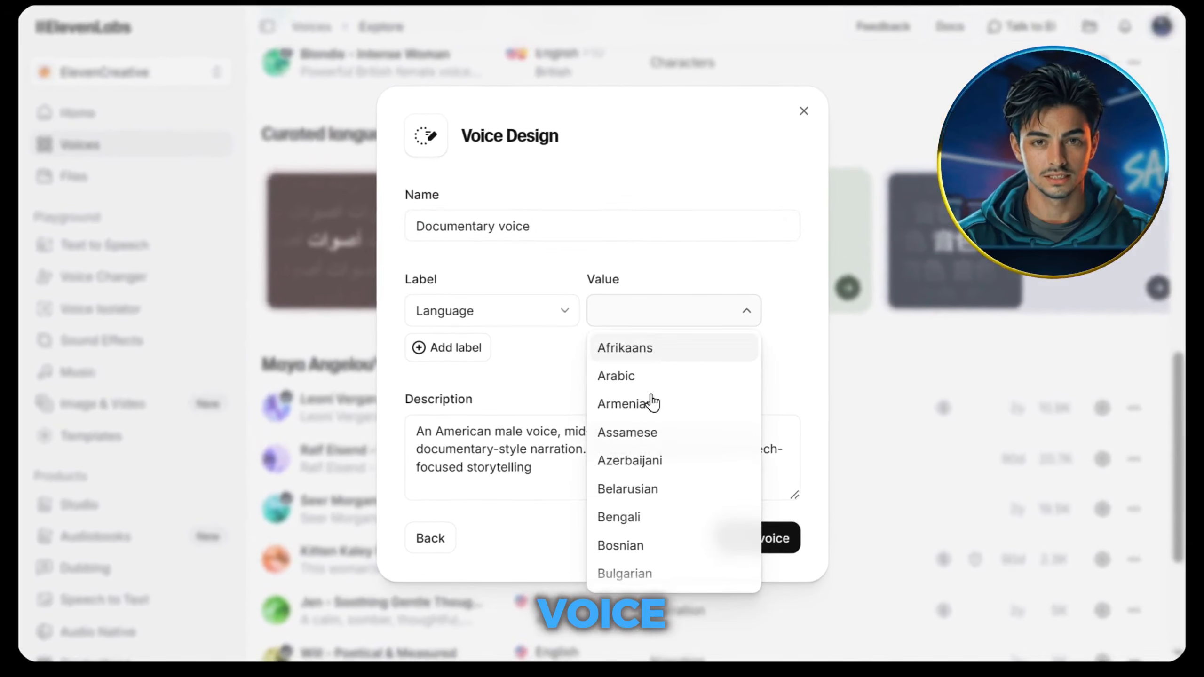
pyautogui.scroll(-3, 654, 425)
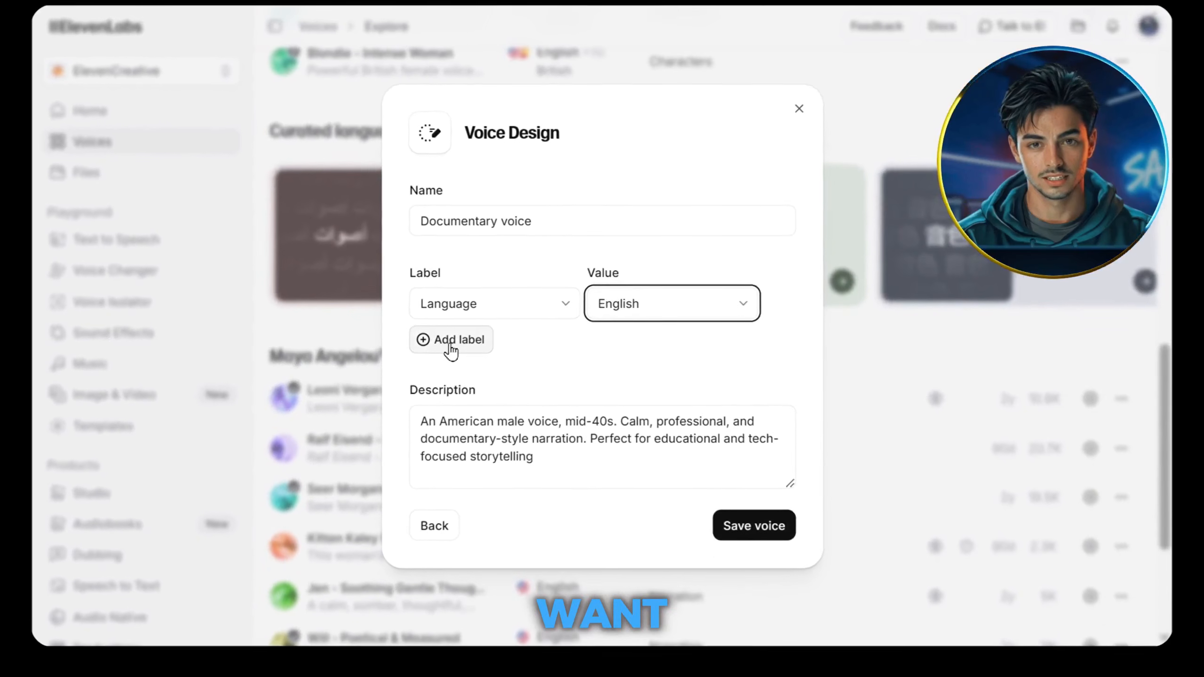
pyautogui.click(450, 342)
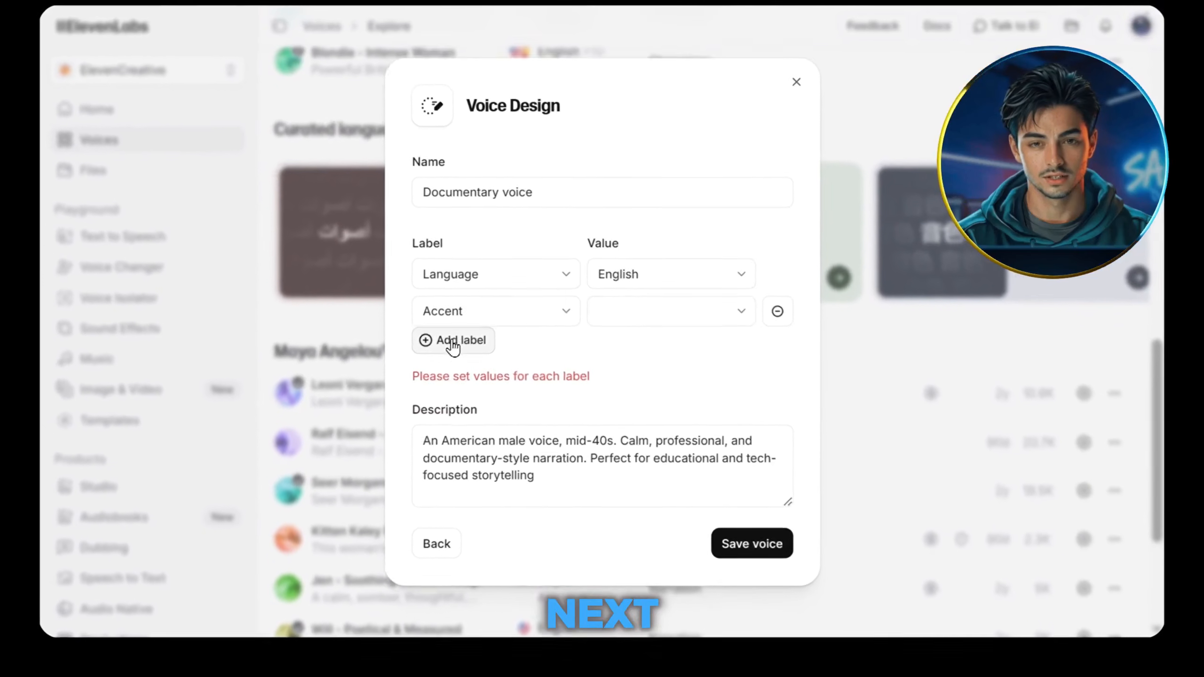
pyautogui.click(455, 337)
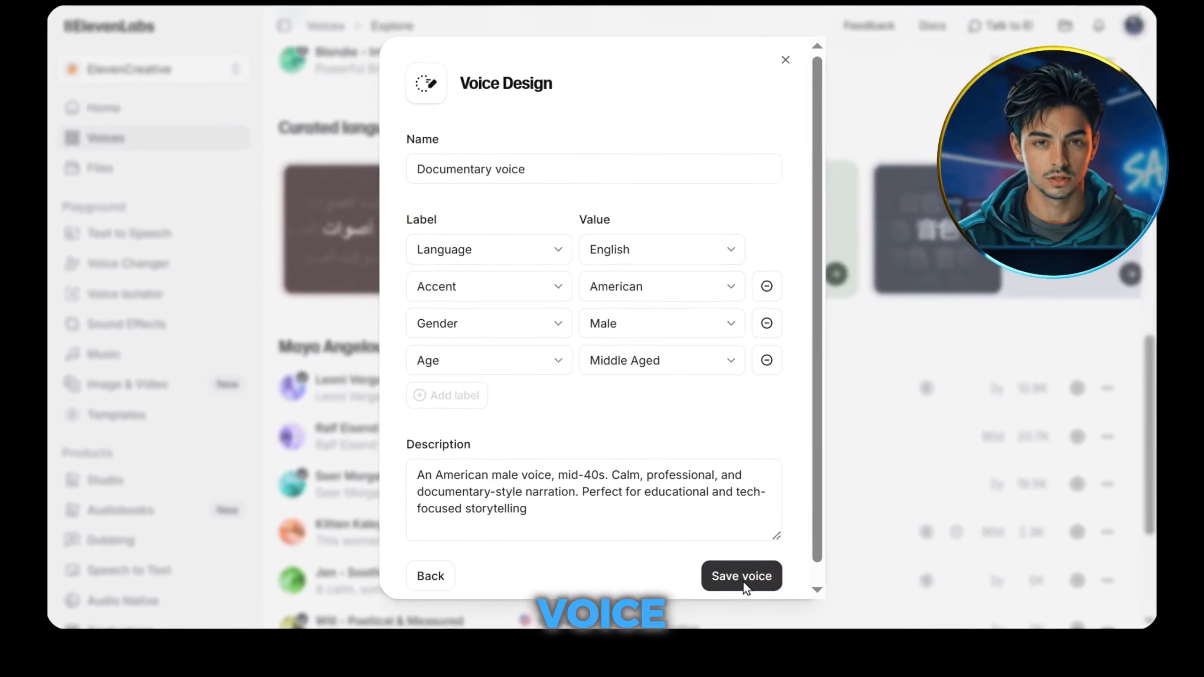
pyautogui.click(744, 584)
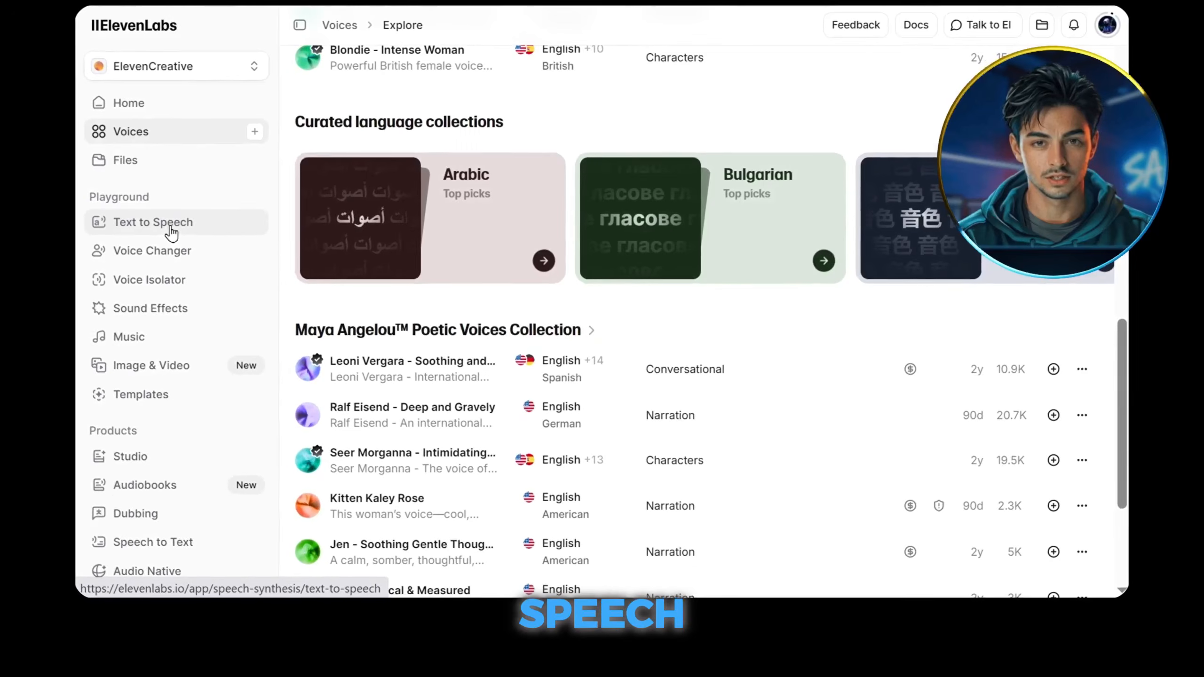
# Set Text to Speech to the Eleven Multilingual v2 model and paste in the full Sahara Desert script copied from the Google Docs document.
pyautogui.click(171, 232)
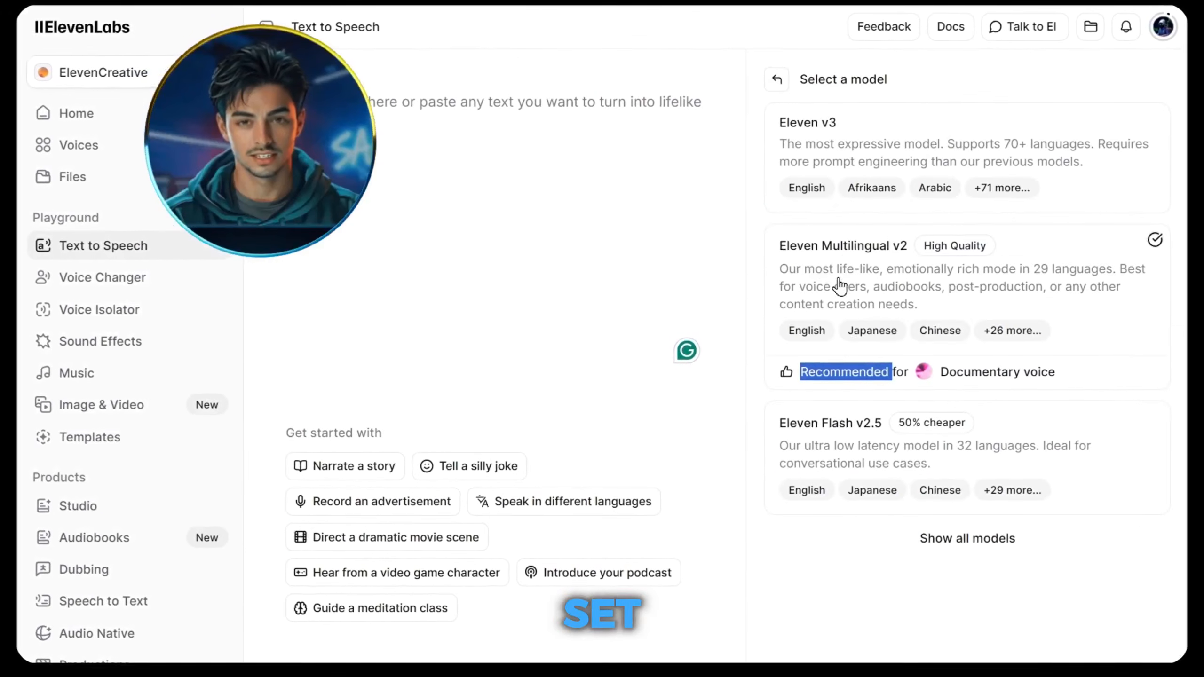
pyautogui.click(907, 260)
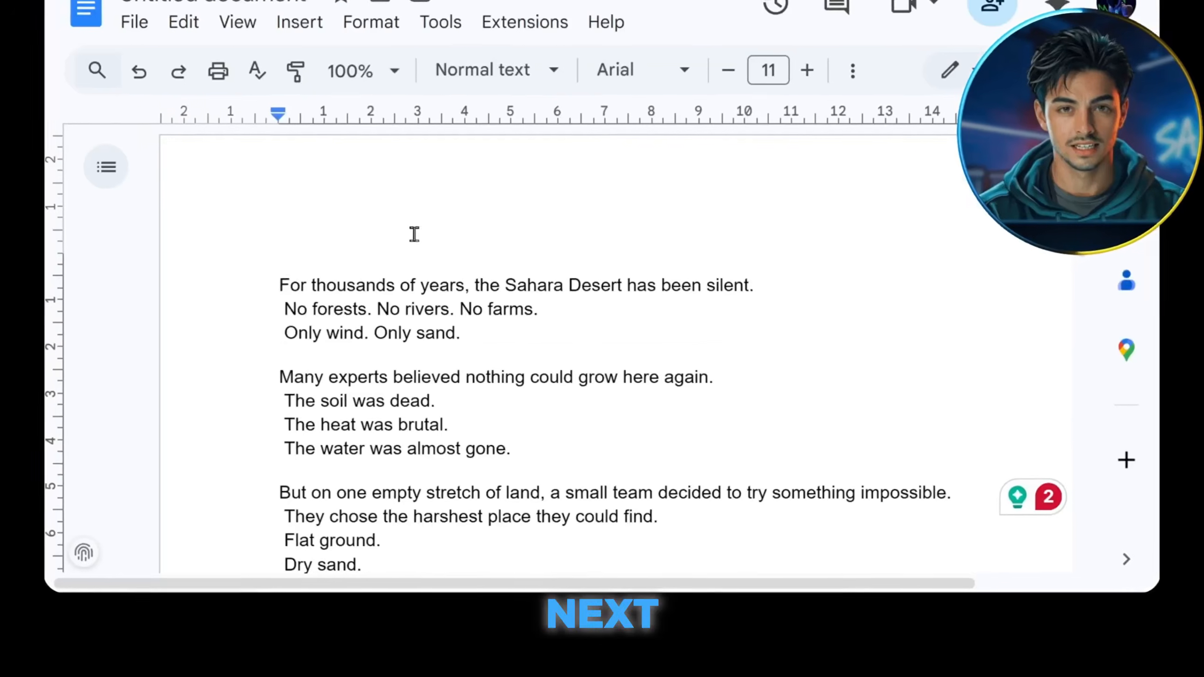
pyautogui.moveTo(285, 285); pyautogui.dragTo(508, 416)
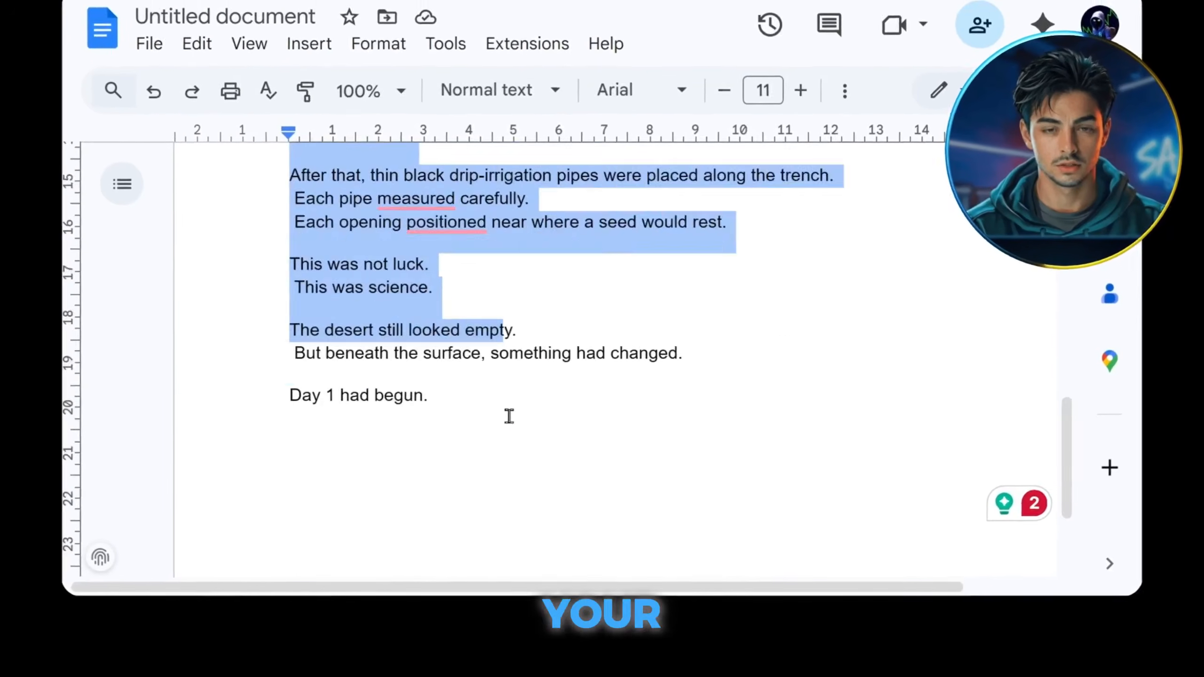
pyautogui.rightClick(389, 166)
pyautogui.click(447, 155)
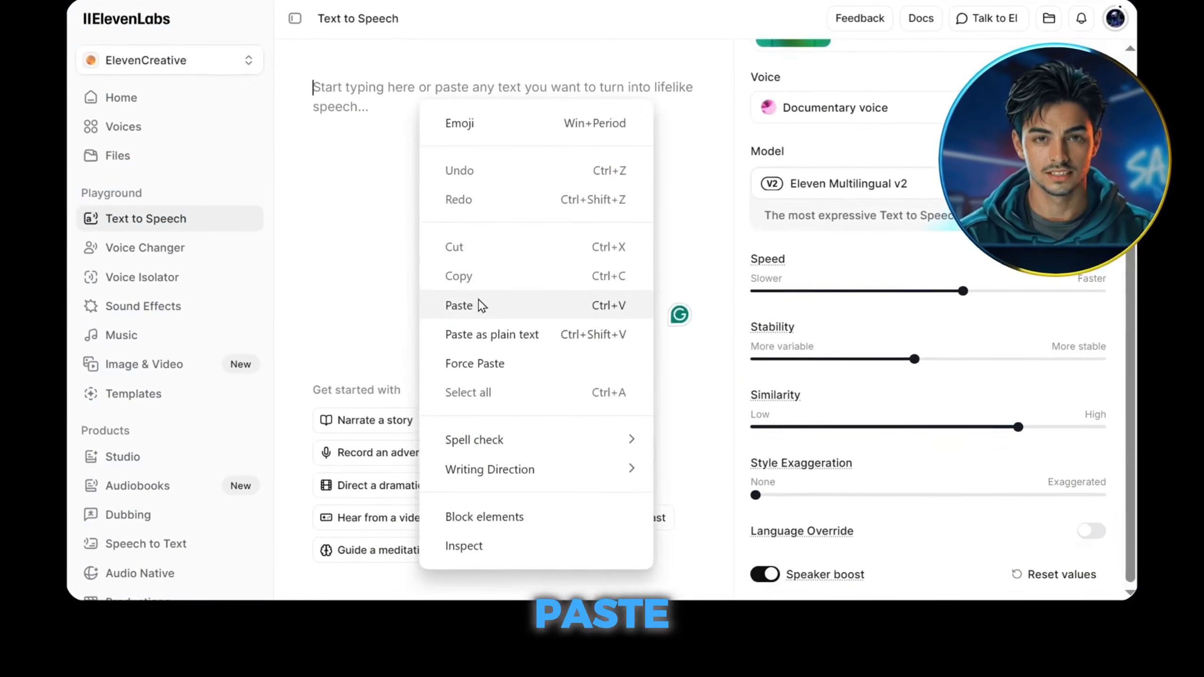
pyautogui.click(478, 299)
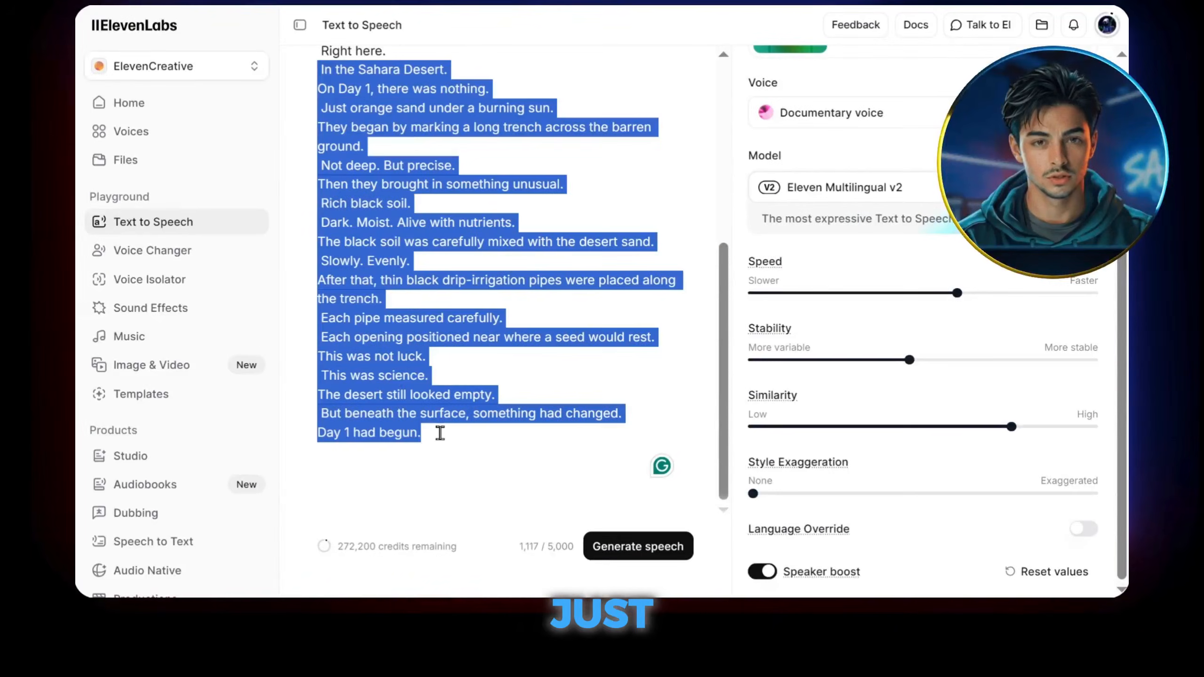
# Cut the script from "In the Sahara Desert" onward, generate speech for the remaining first half and play it.
pyautogui.rightClick(377, 378)
pyautogui.click(412, 146)
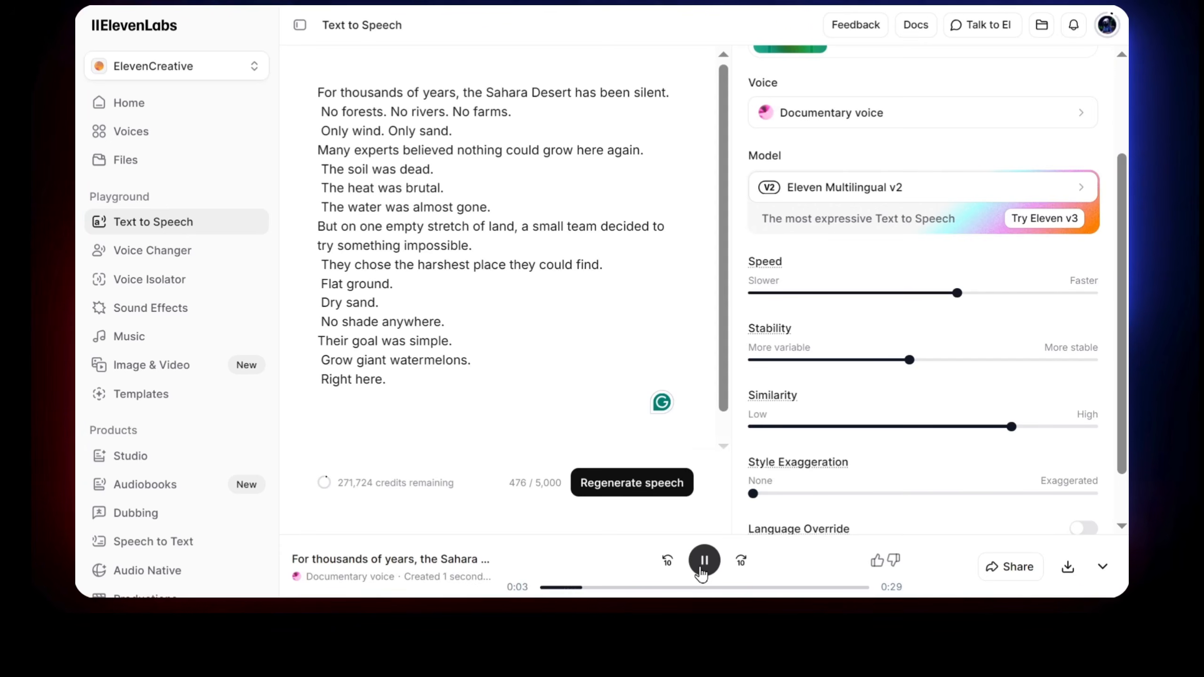
pyautogui.click(704, 561)
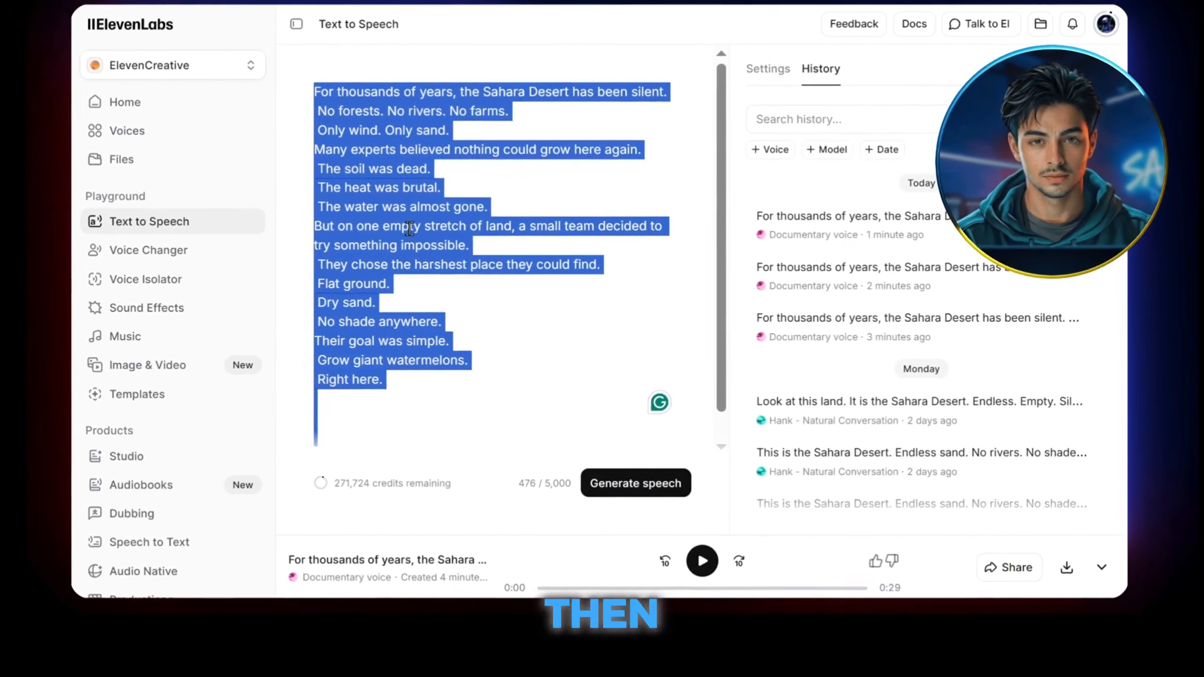
# Replace the first half of the script with the cut second half and generate its speech.
pyautogui.rightClick(410, 86)
pyautogui.click(448, 209)
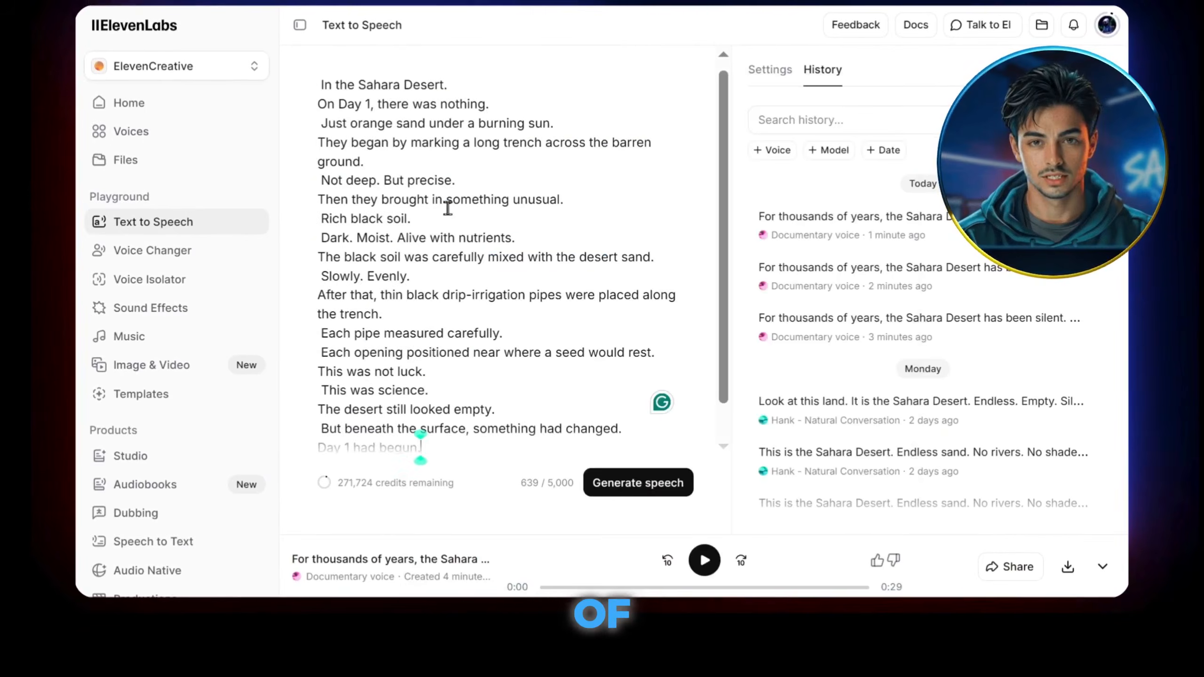
pyautogui.click(606, 484)
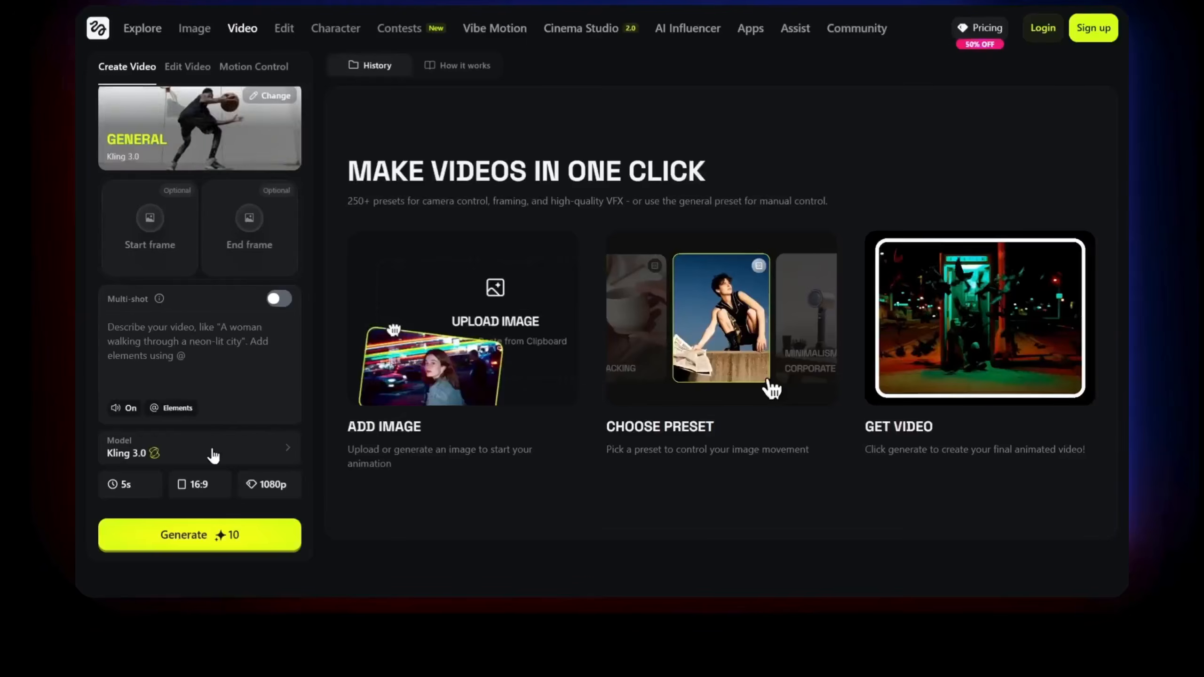
# View the available video models on Higgsfield's Create Video page and choose Kling 3.0.
pyautogui.click(213, 454)
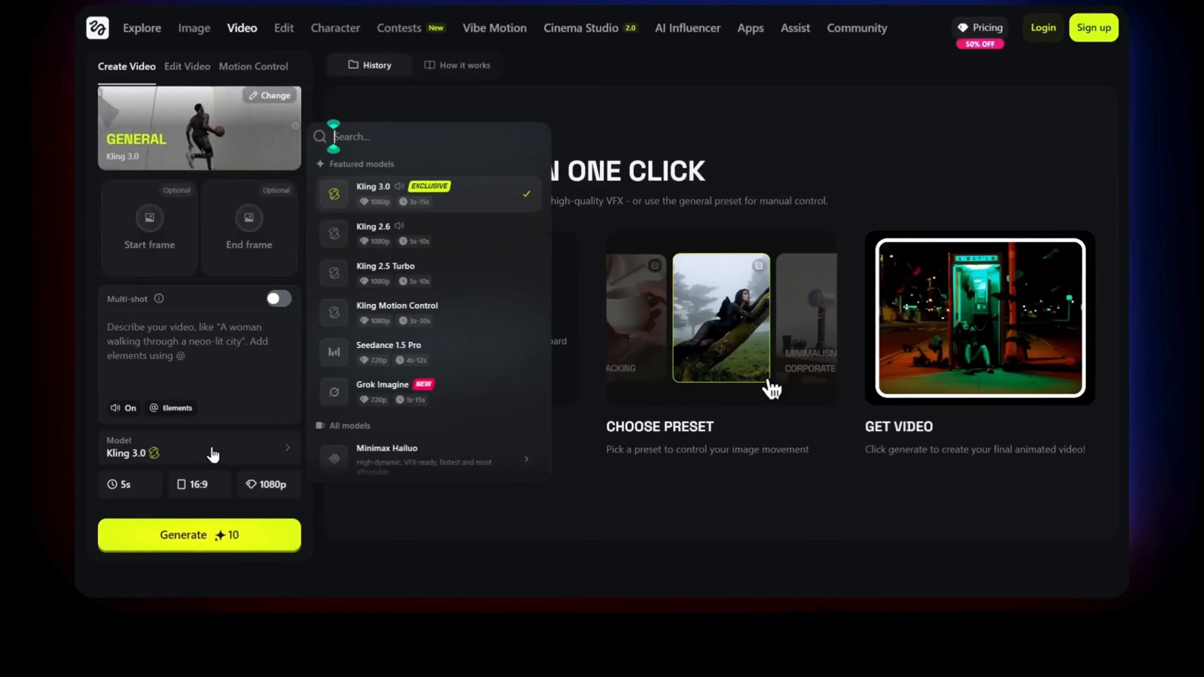
pyautogui.click(334, 192)
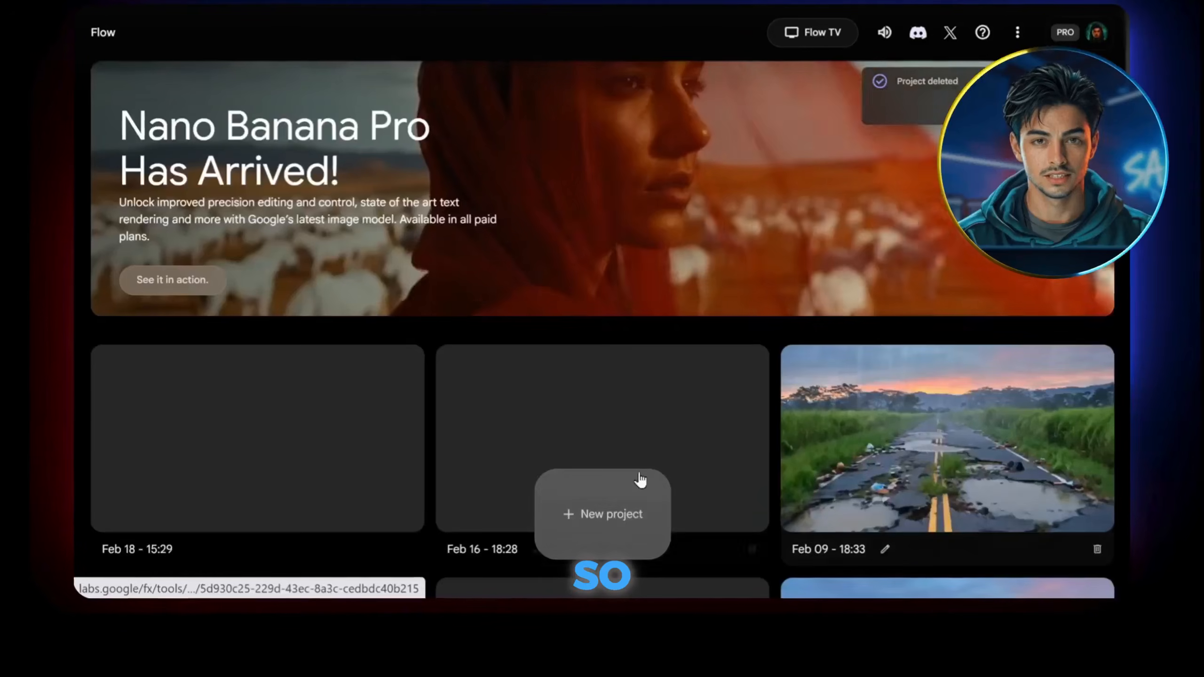
# Create a new project in Google Flow and paste in the Scene 0C aerial drone shot prompt from ChatGPT's hook visuals.
pyautogui.click(598, 520)
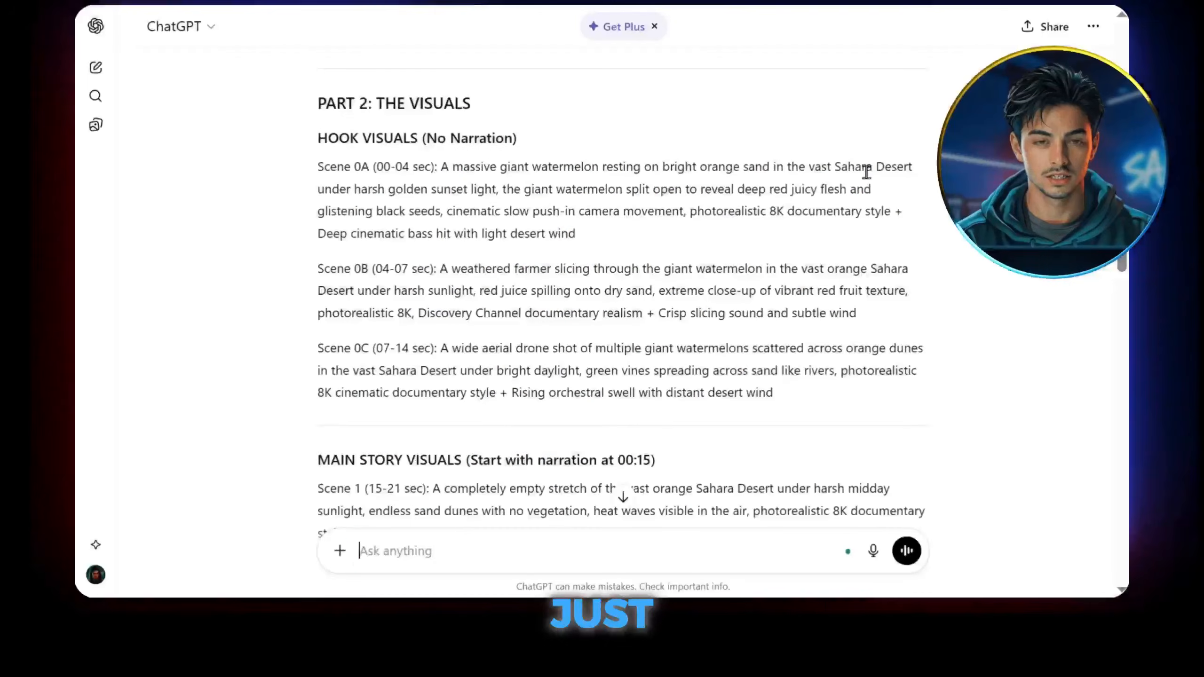
pyautogui.moveTo(317, 103); pyautogui.dragTo(471, 106)
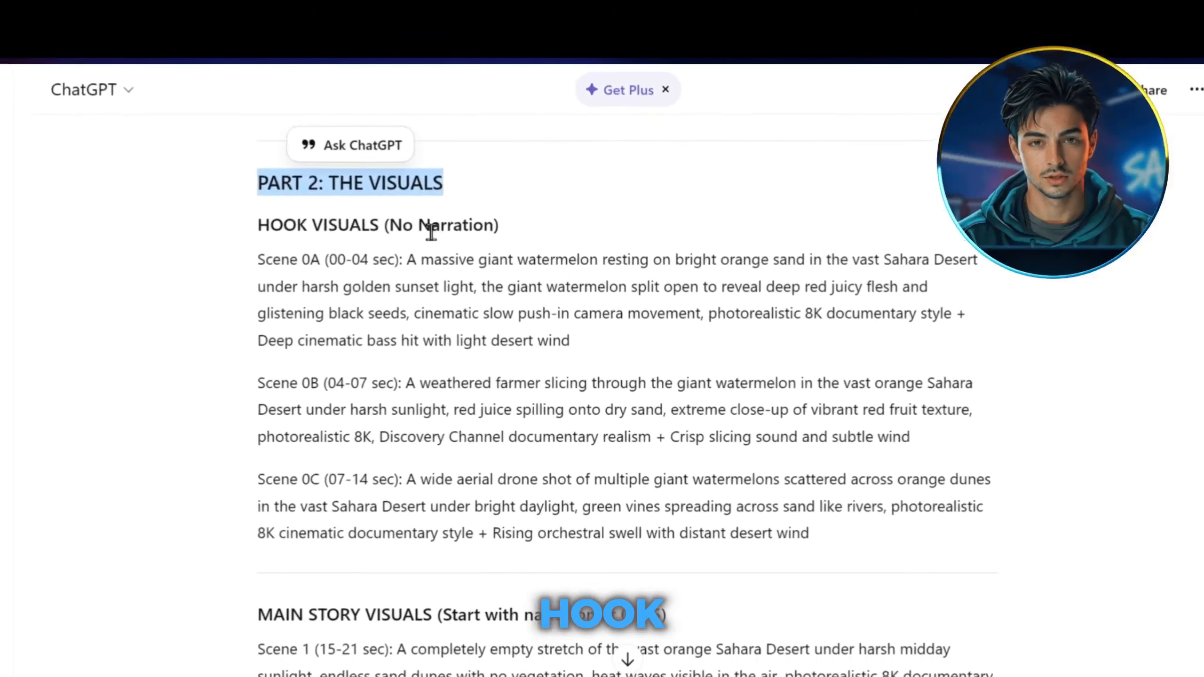
pyautogui.moveTo(258, 228); pyautogui.dragTo(278, 230)
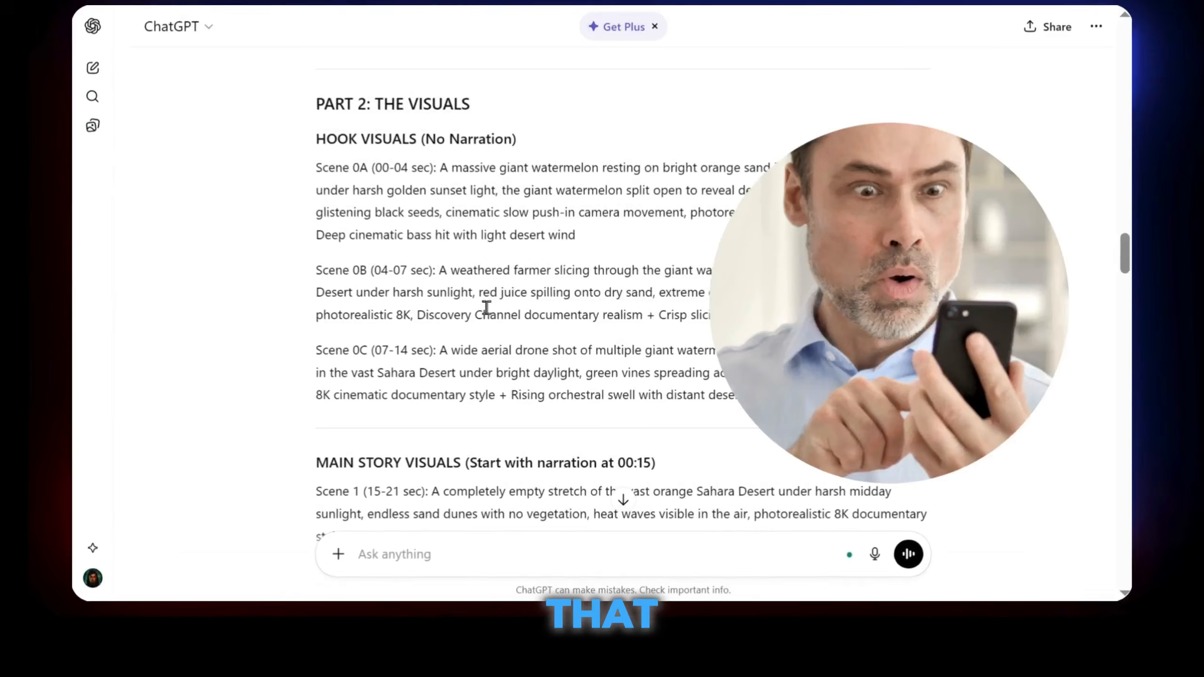
pyautogui.scroll(-1, 492, 345)
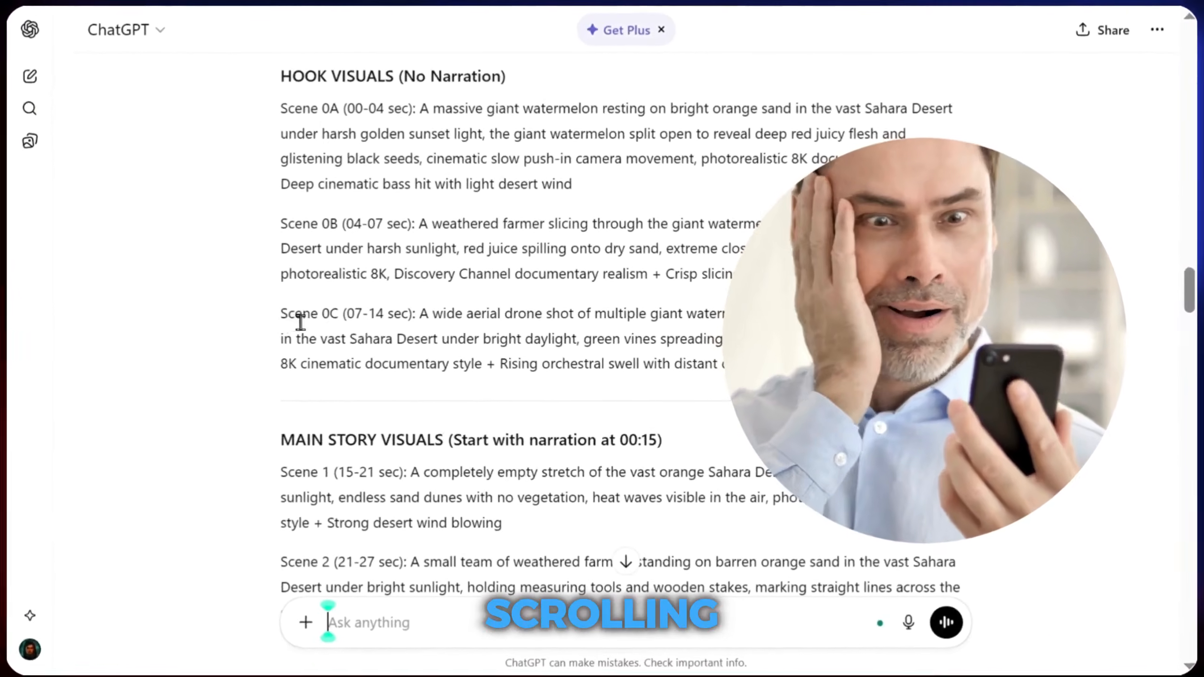
pyautogui.moveTo(298, 306); pyautogui.dragTo(785, 362)
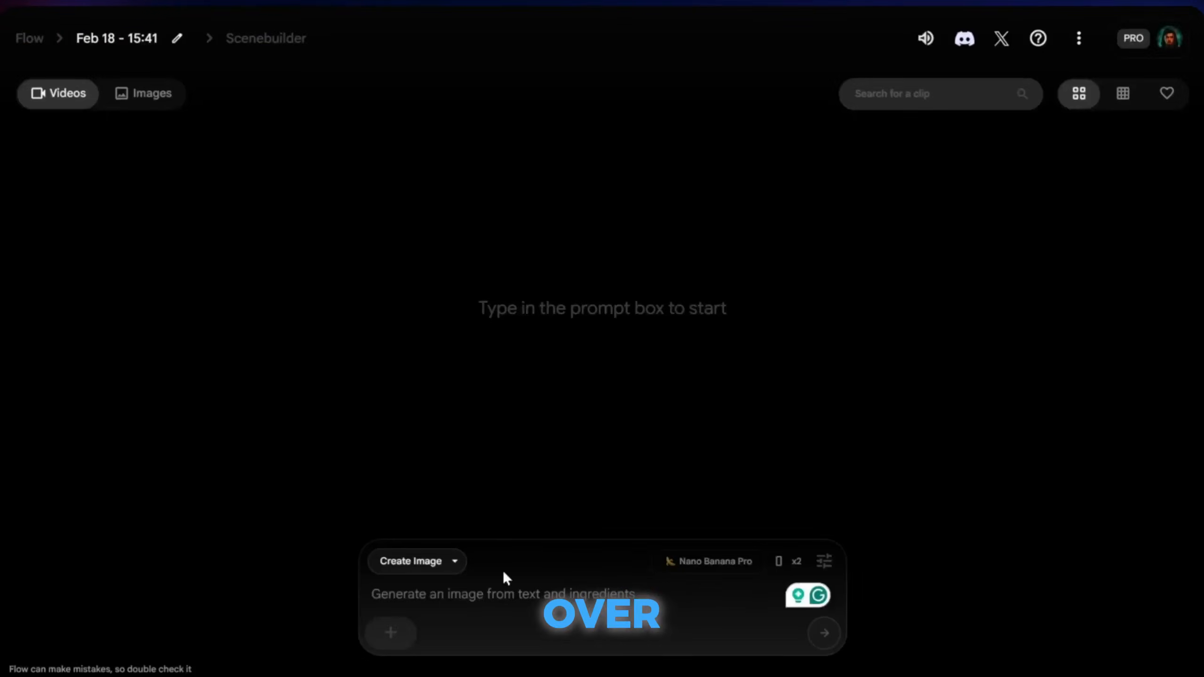
pyautogui.rightClick(503, 574)
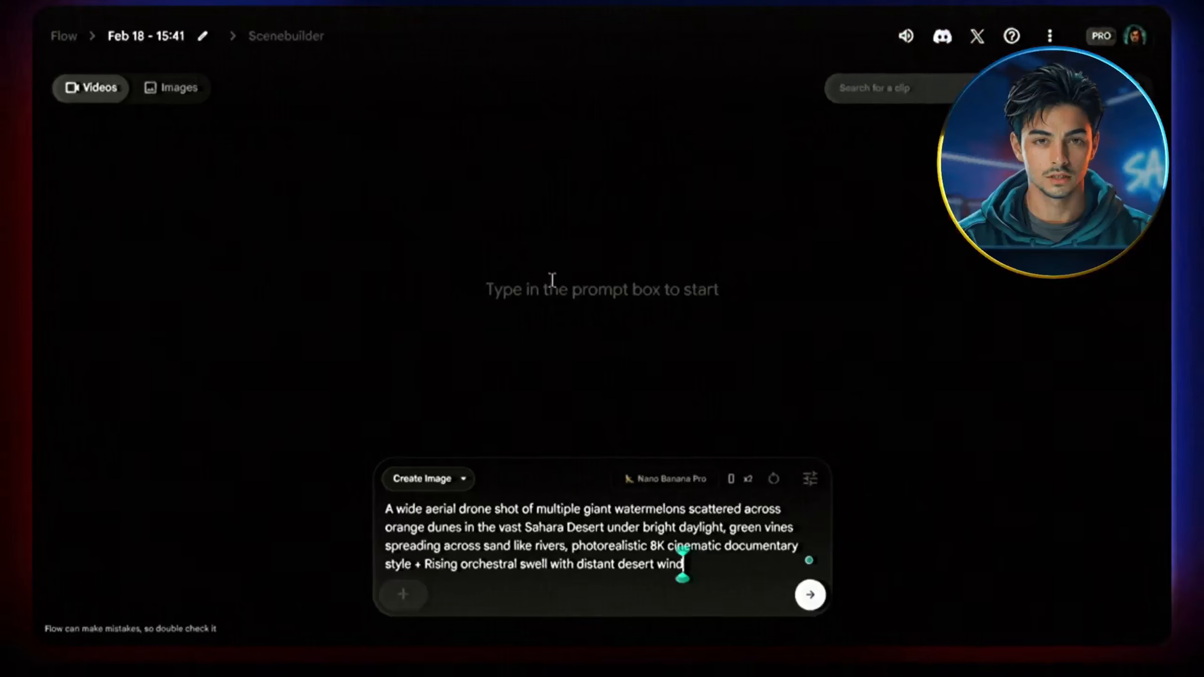
# Switch the generation mode to Text to Video with Veo 3.1 - Fast, Landscape (16:9) and 1 output per prompt.
pyautogui.click(438, 457)
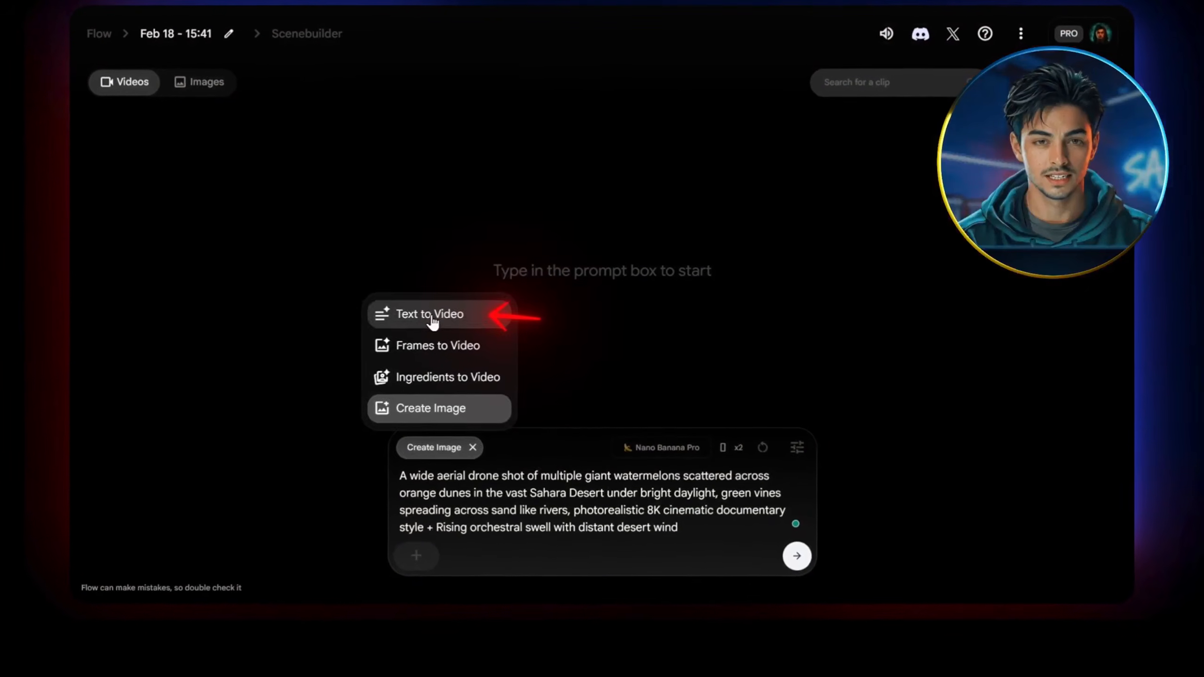
pyautogui.click(427, 321)
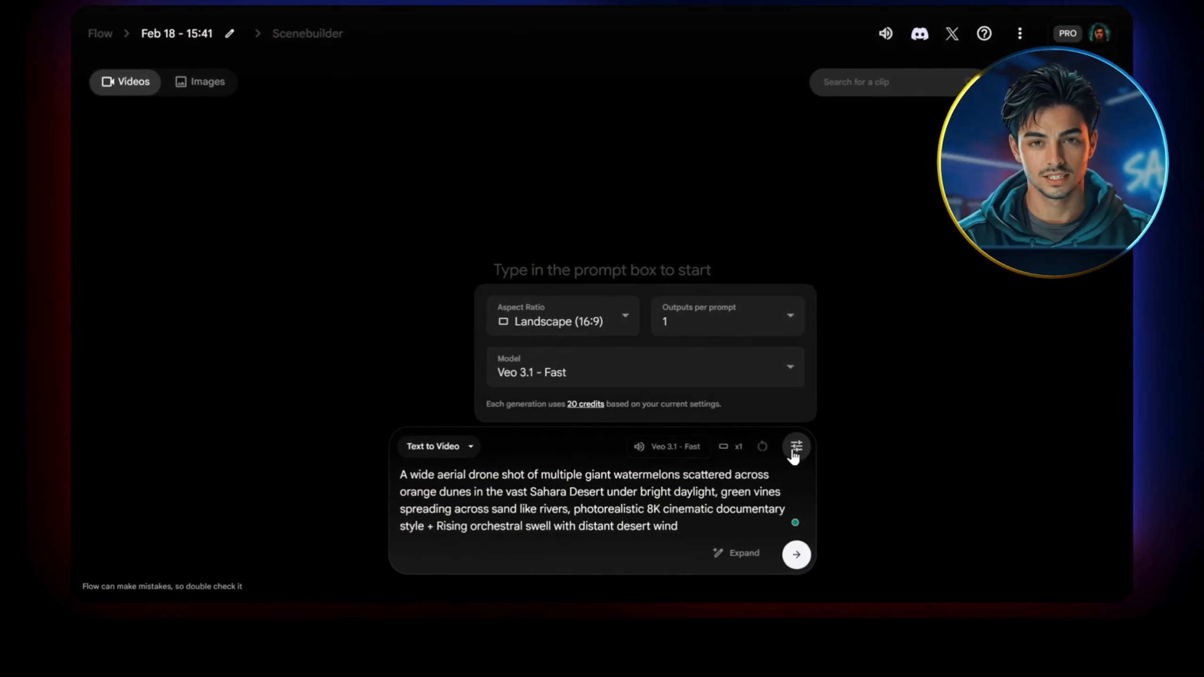
pyautogui.click(647, 378)
pyautogui.click(610, 203)
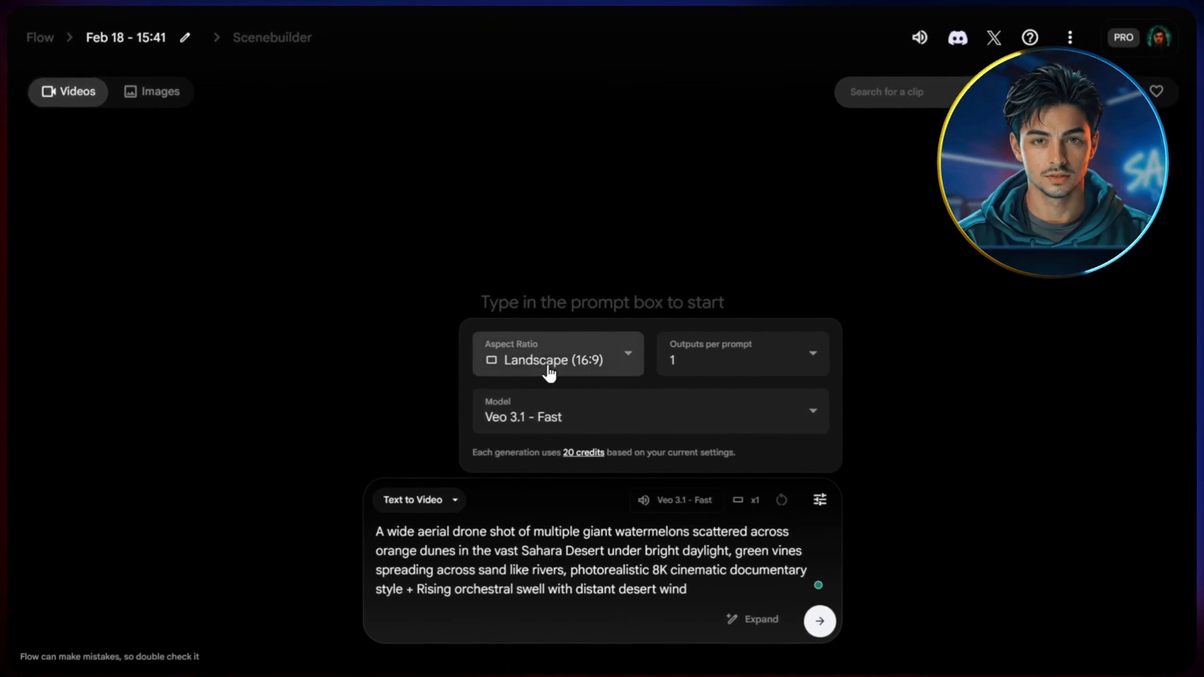
pyautogui.click(547, 356)
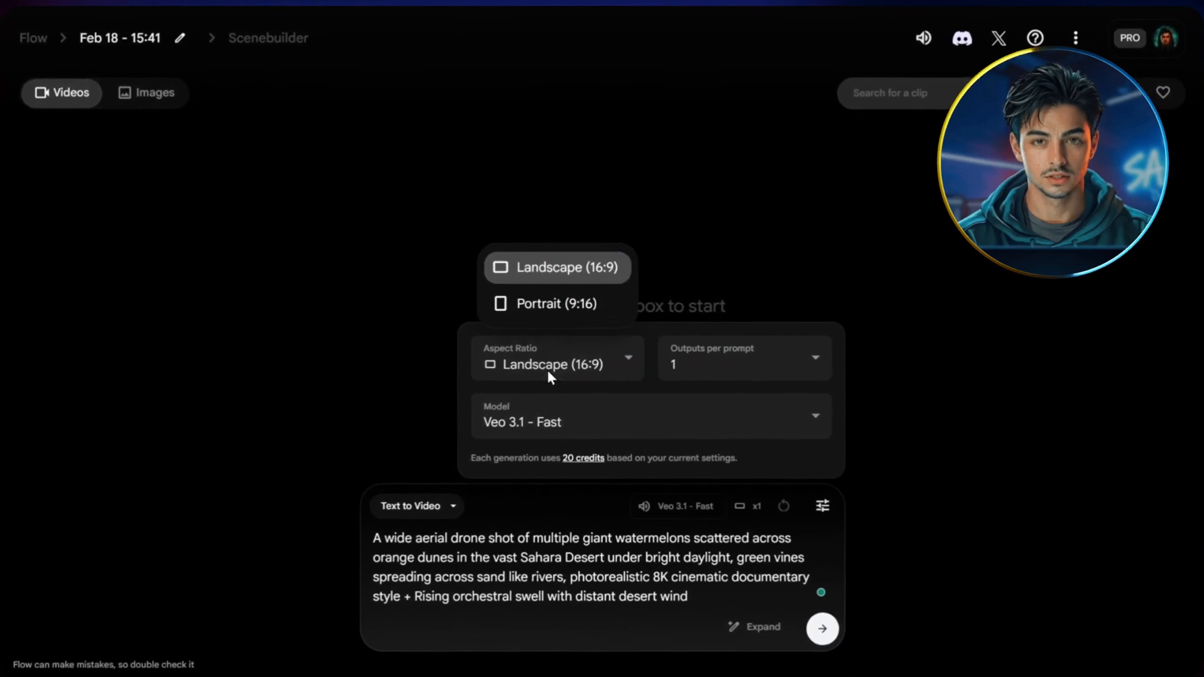
pyautogui.click(599, 275)
pyautogui.click(697, 355)
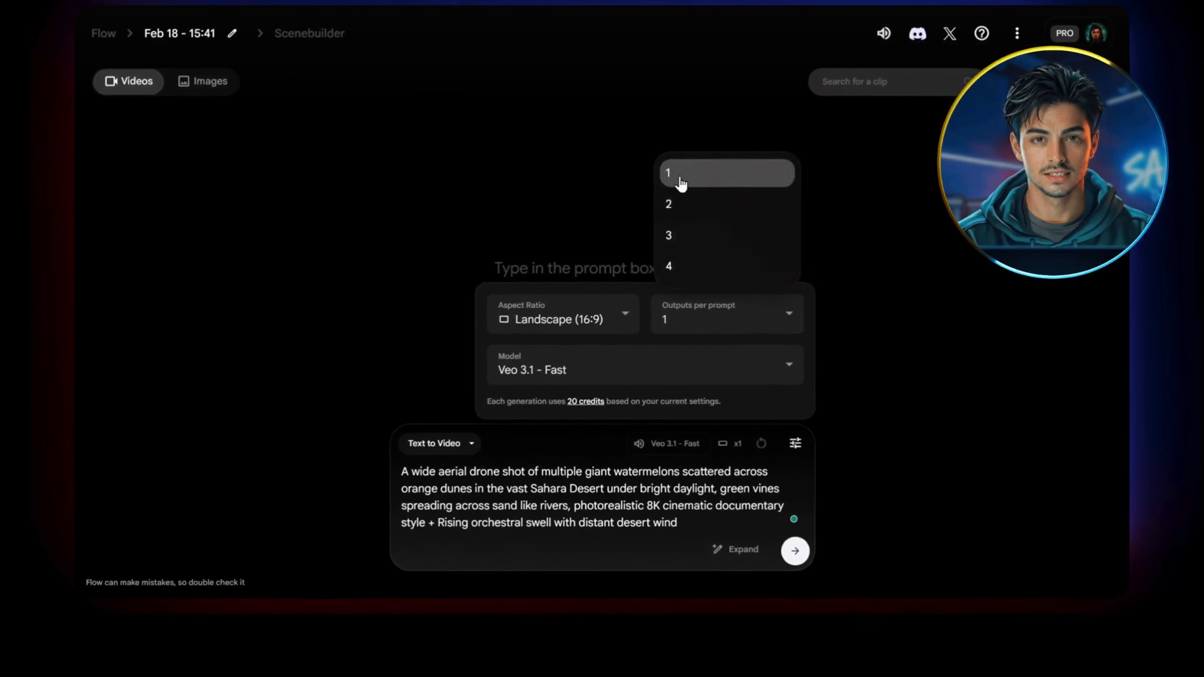
pyautogui.click(680, 181)
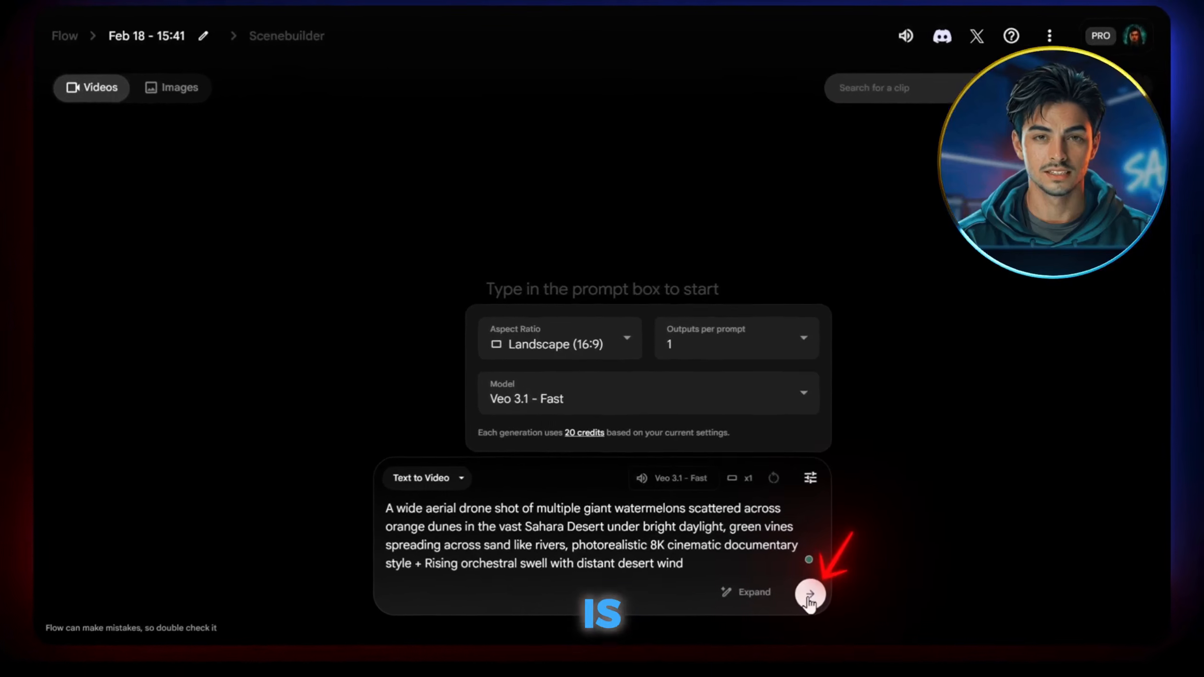
# Generate the Scene 0C aerial clip, and copy ChatGPT's Scene 1 endless sand dunes prompt into Flow to generate its video.
pyautogui.click(809, 597)
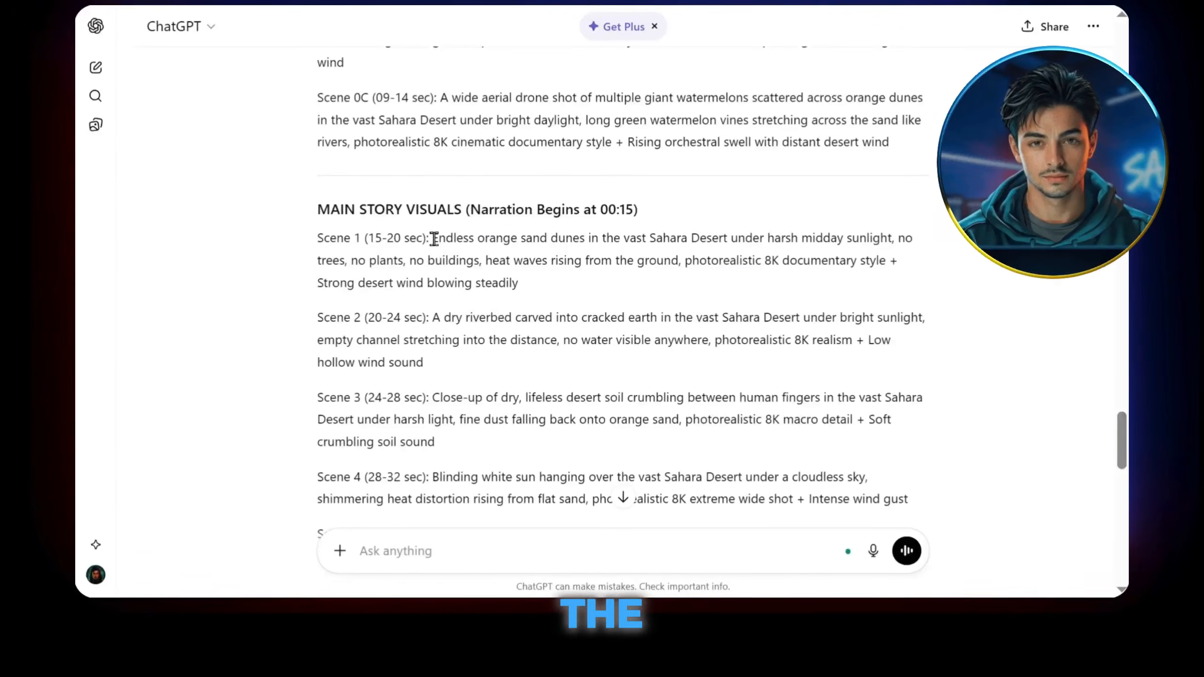
pyautogui.moveTo(434, 238); pyautogui.dragTo(522, 285)
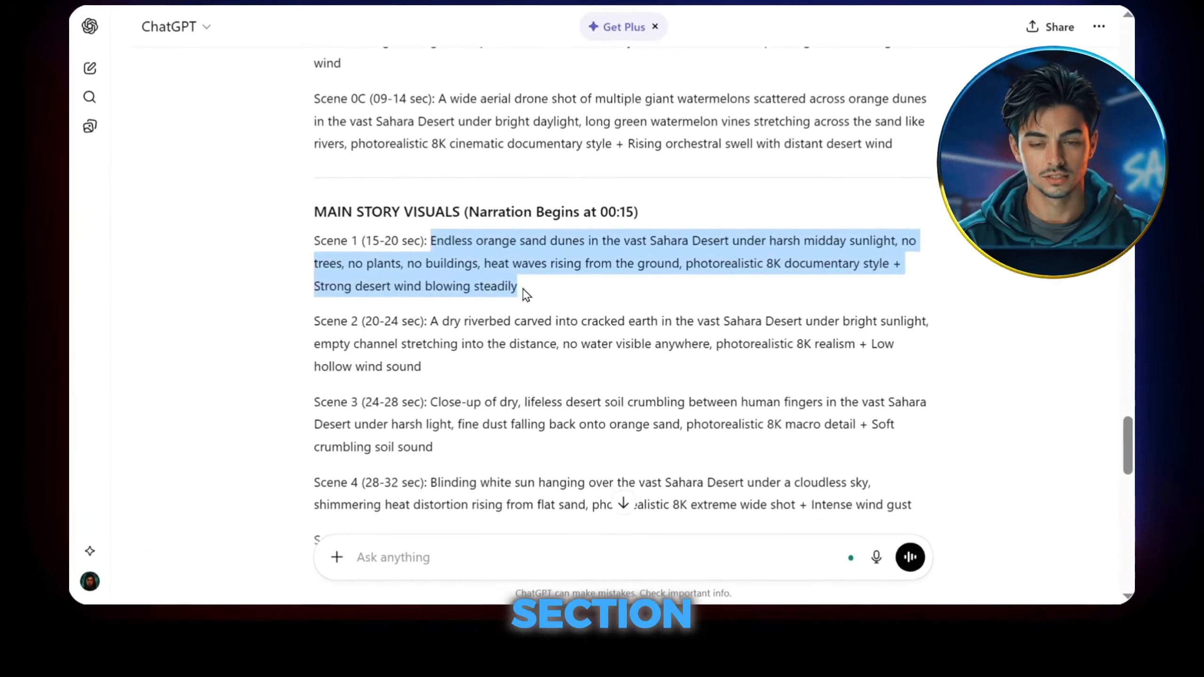
pyautogui.rightClick(512, 259)
pyautogui.click(558, 302)
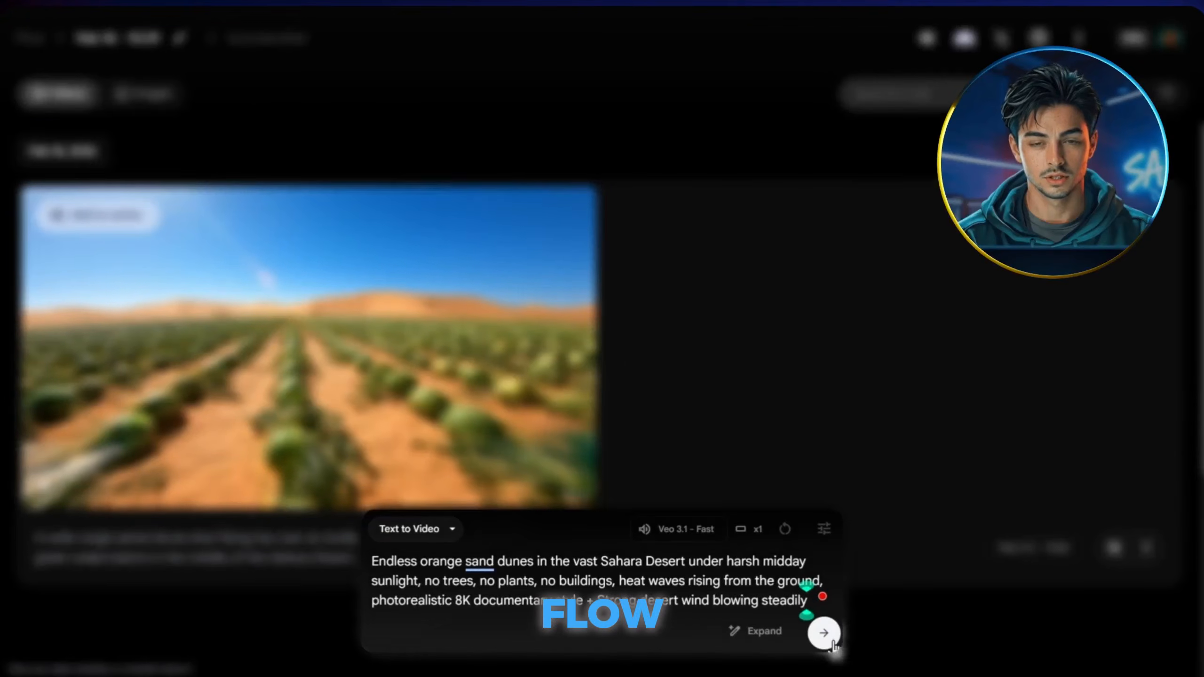
pyautogui.click(823, 635)
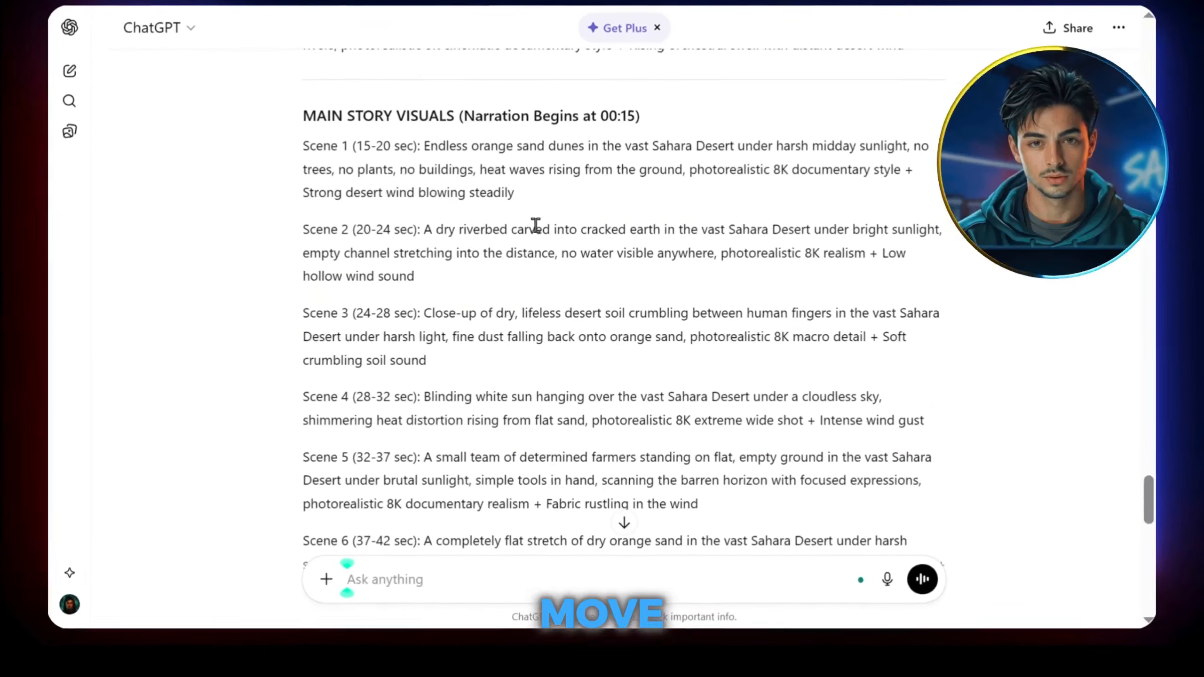
# Copy the Scene 2 dry riverbed prompt from ChatGPT, paste it into Flow's prompt and generate the video.
pyautogui.moveTo(422, 230); pyautogui.dragTo(442, 276)
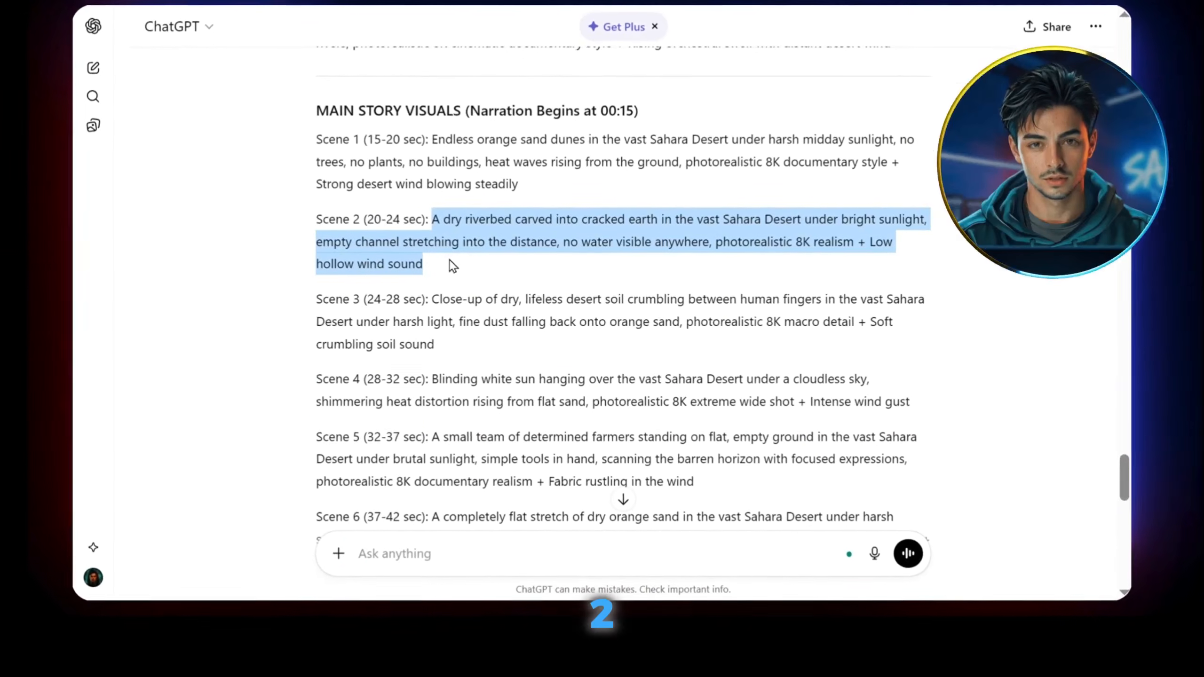
pyautogui.rightClick(499, 245)
pyautogui.click(568, 260)
pyautogui.rightClick(519, 517)
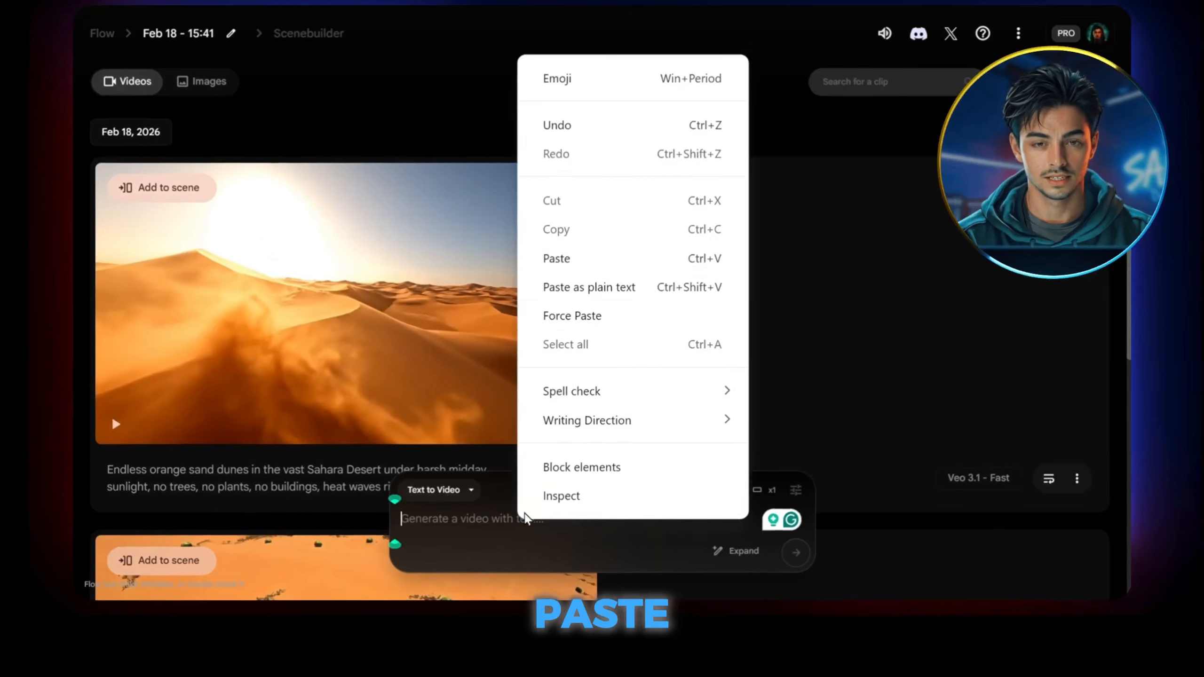
pyautogui.click(569, 256)
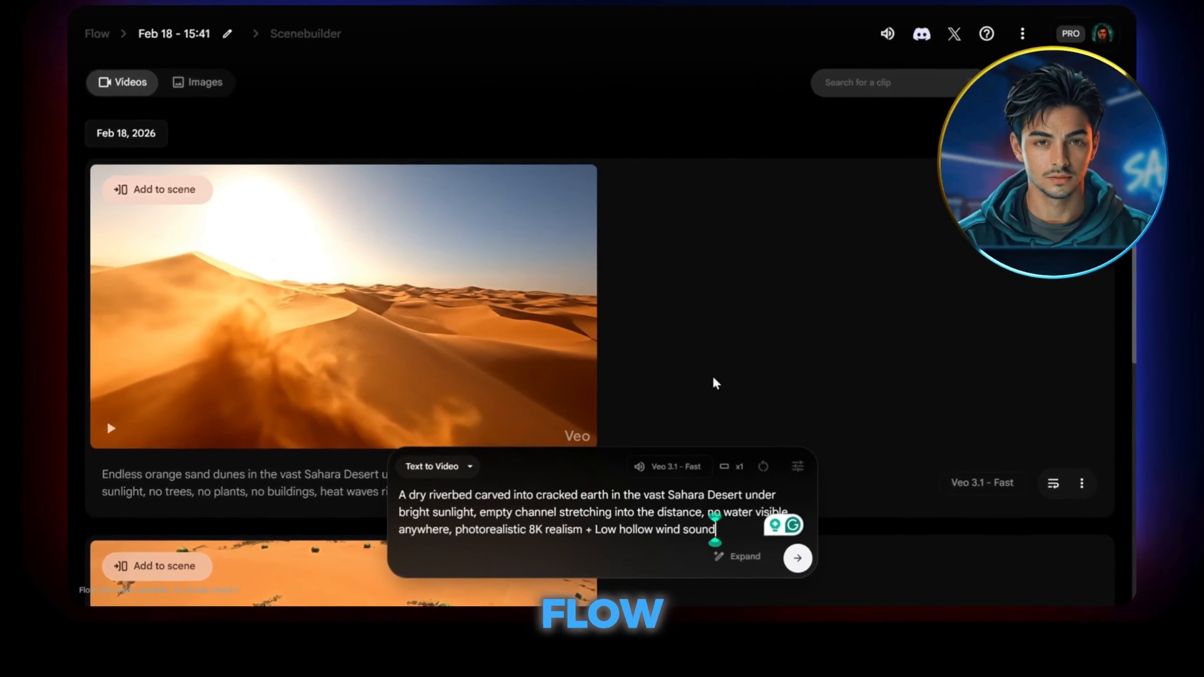
pyautogui.click(795, 557)
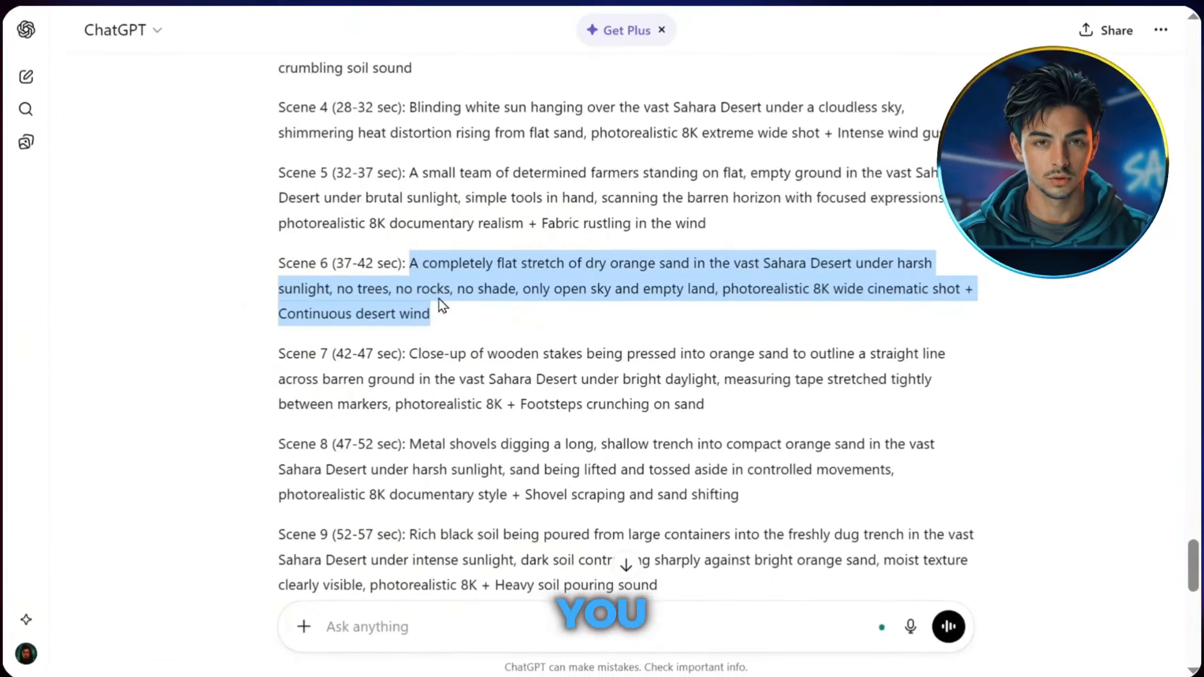
# Select the Scene 7 wooden stakes prompt in ChatGPT and look through the generated scene clips in Flow.
pyautogui.moveTo(428, 339); pyautogui.dragTo(690, 368)
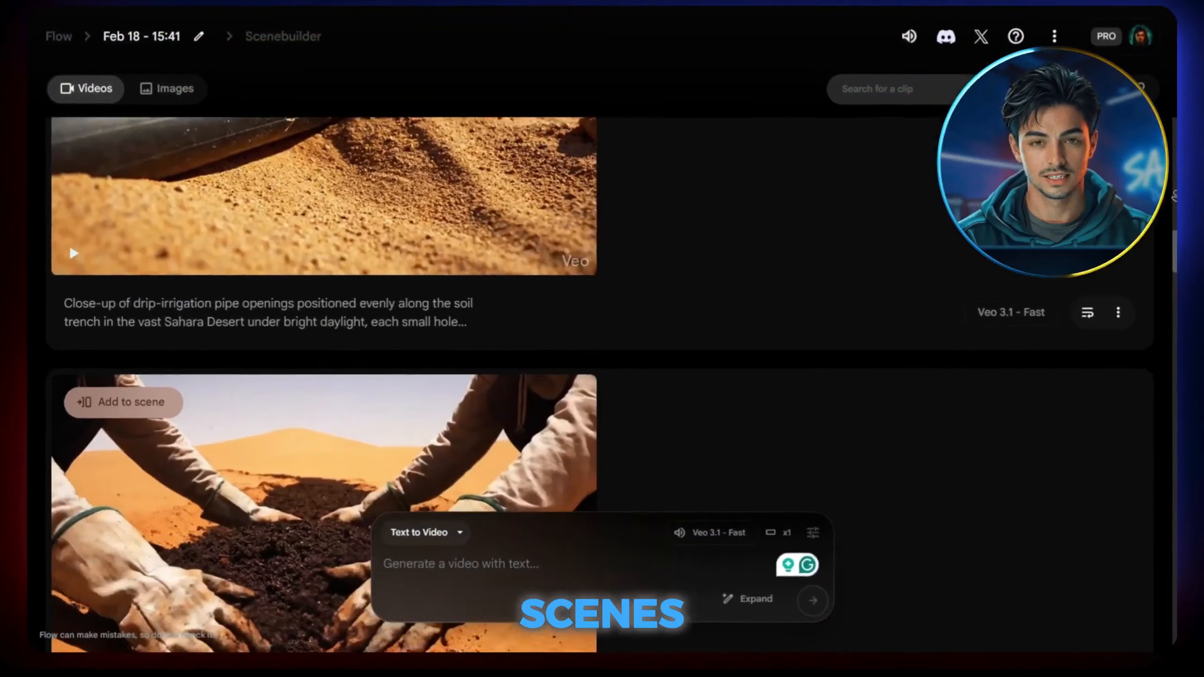
pyautogui.scroll(-18, 1175, 196)
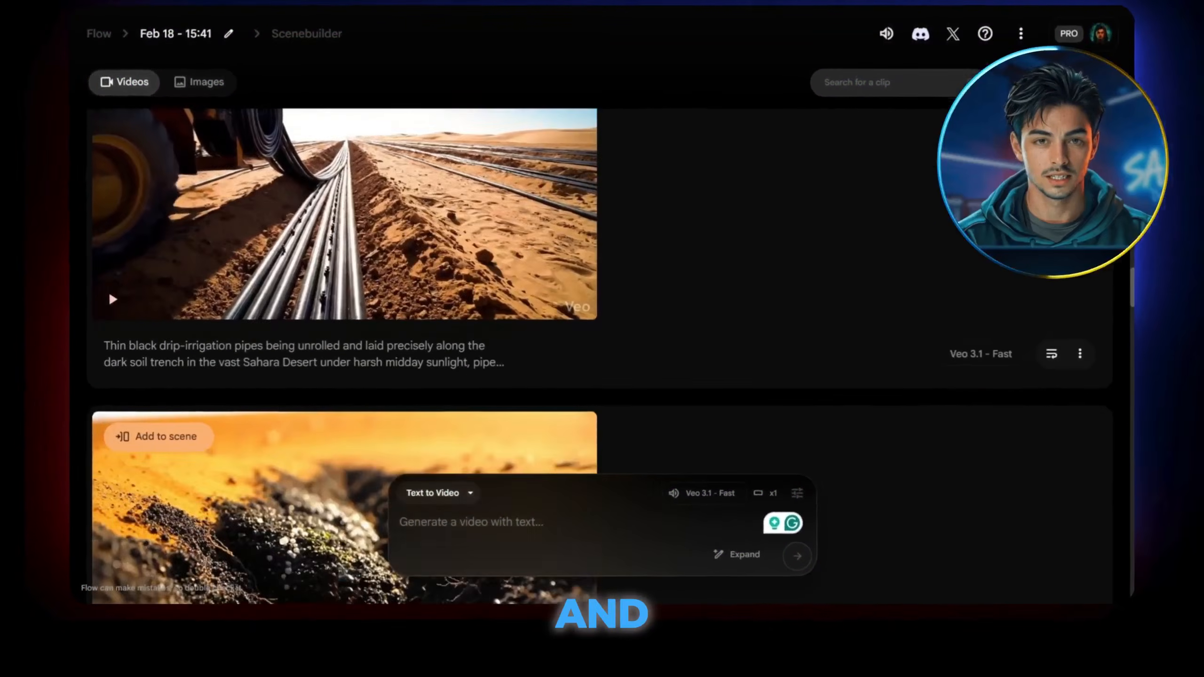
pyautogui.scroll(-20, 602, 332)
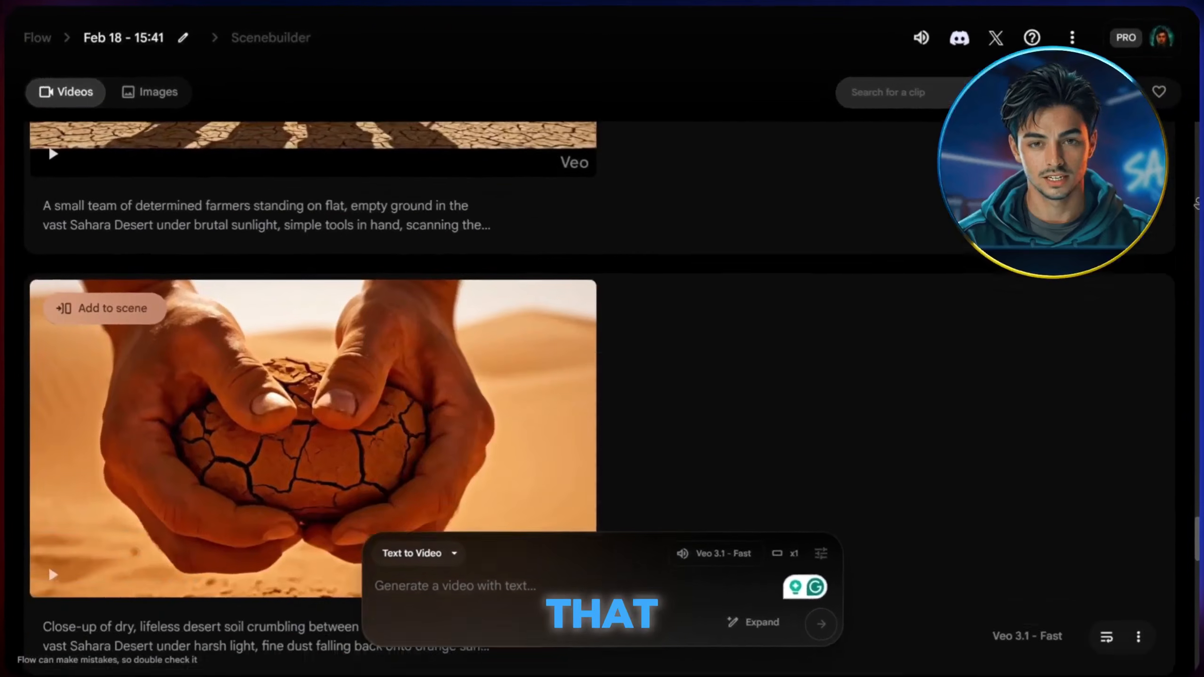
pyautogui.scroll(-8, 602, 332)
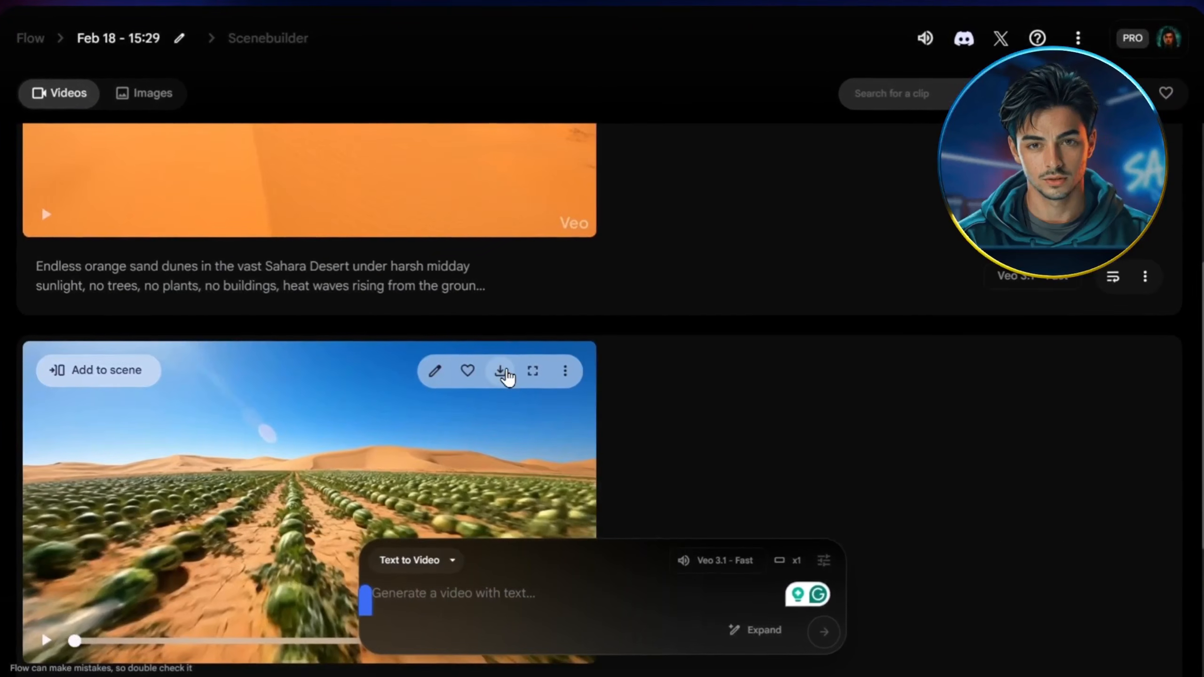
# Download the watermelon field and orange sand dunes clips as Upscaled (1080p), using the Scene 1 file naming.
pyautogui.click(501, 373)
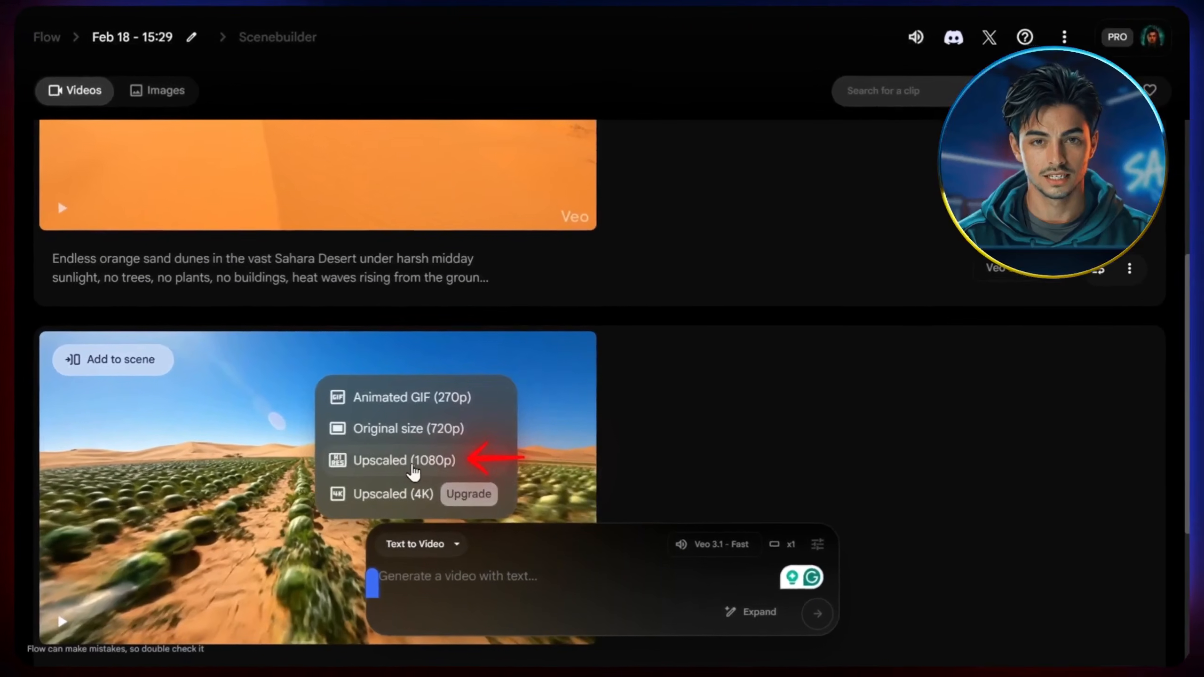
pyautogui.click(426, 461)
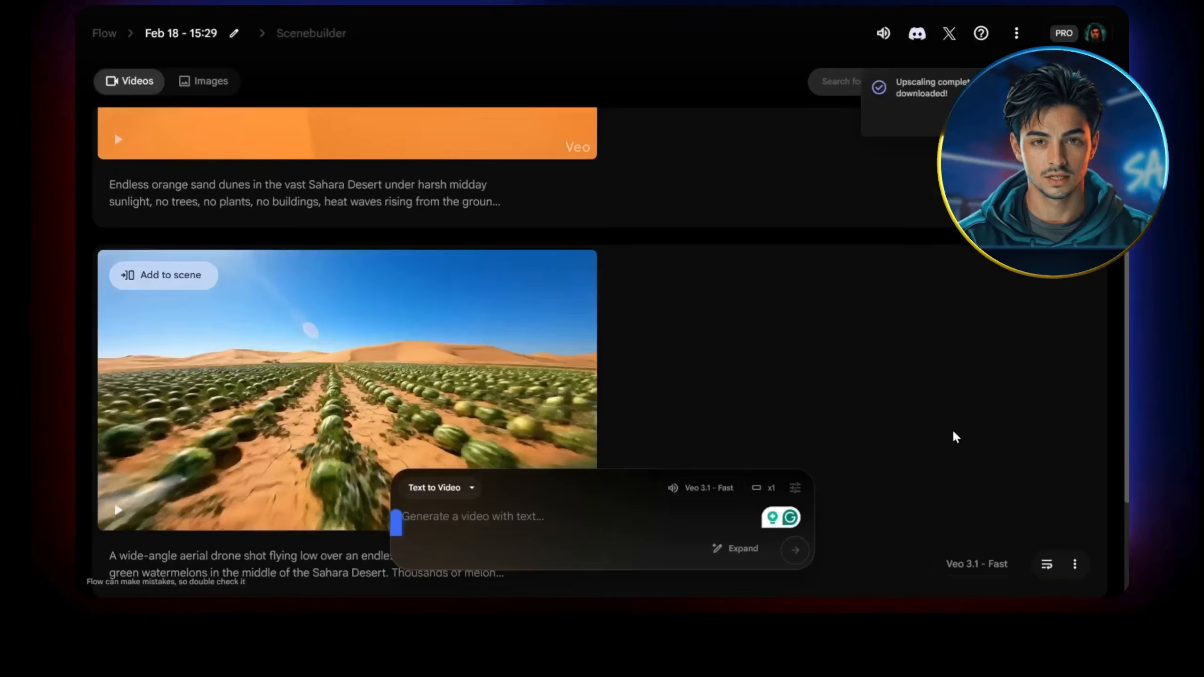
pyautogui.scroll(5, 954, 436)
pyautogui.click(511, 192)
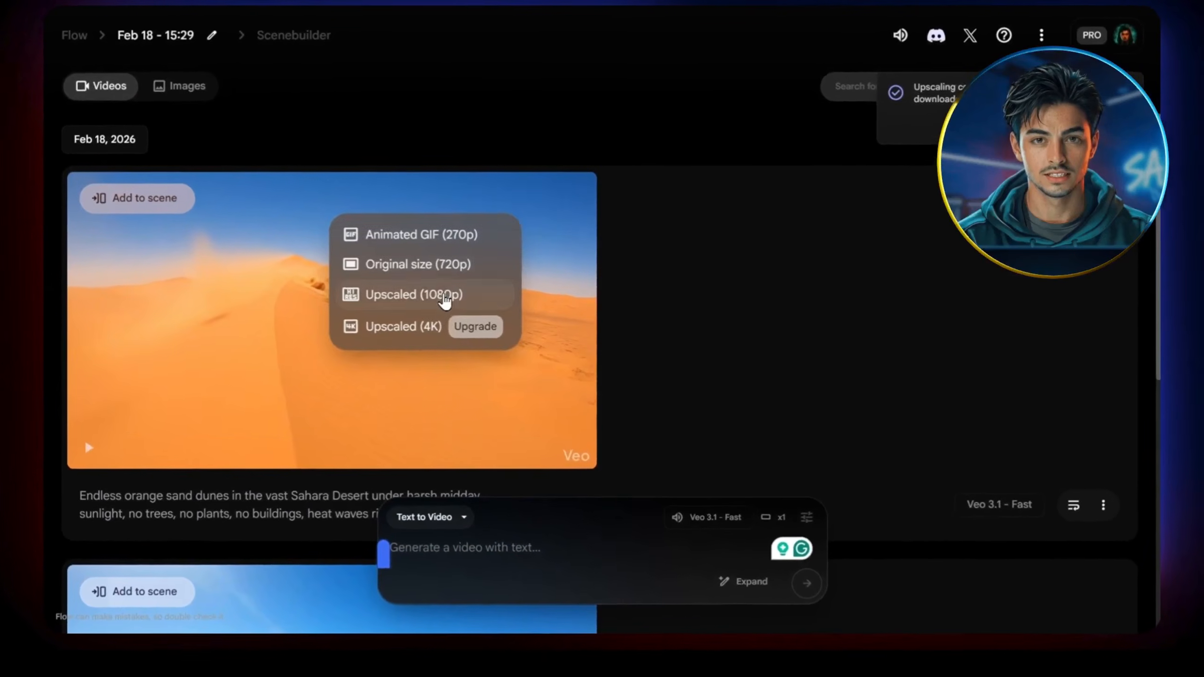
pyautogui.click(444, 295)
pyautogui.write('Scene 1')
pyautogui.click(1043, 614)
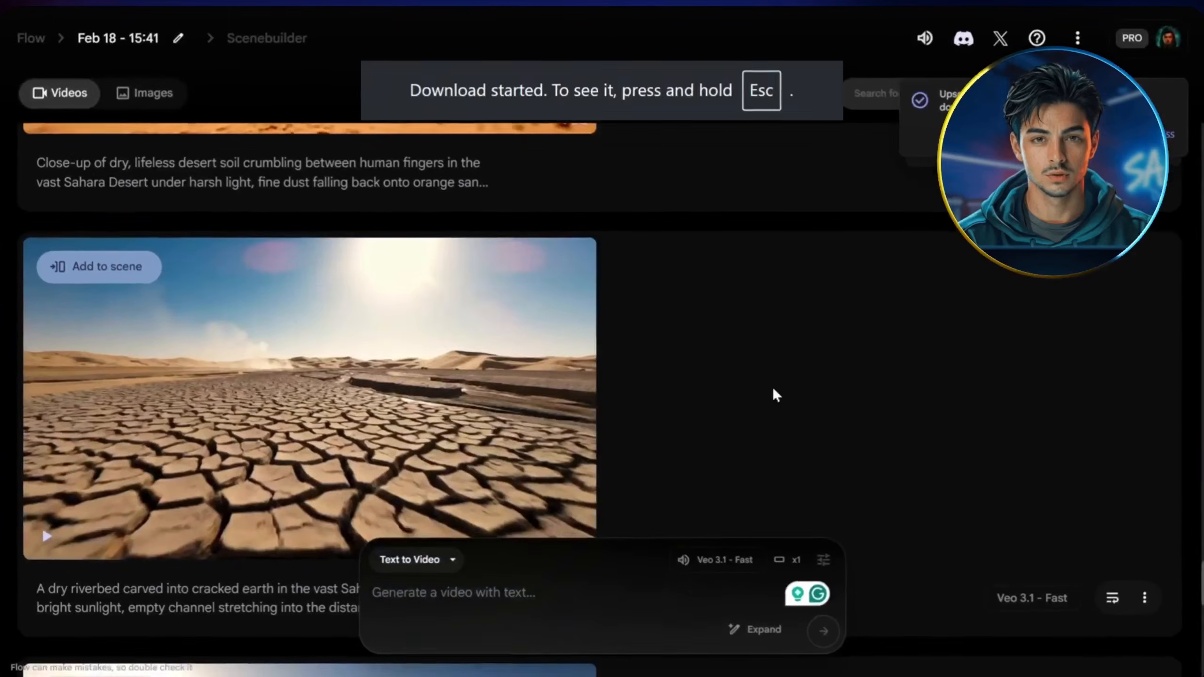
# Download the dry riverbed clip as Upscaled (1080p) and name the file Scene 4.
pyautogui.click(495, 266)
pyautogui.click(423, 375)
pyautogui.write('S')
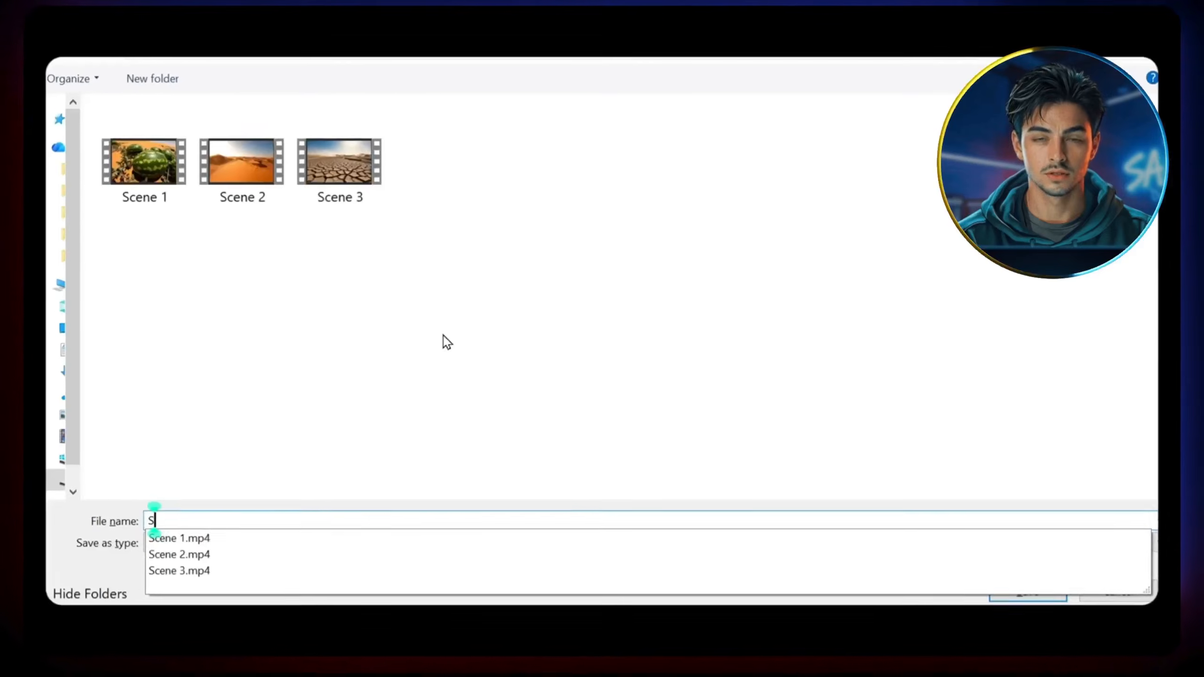
pyautogui.write('cene 4')
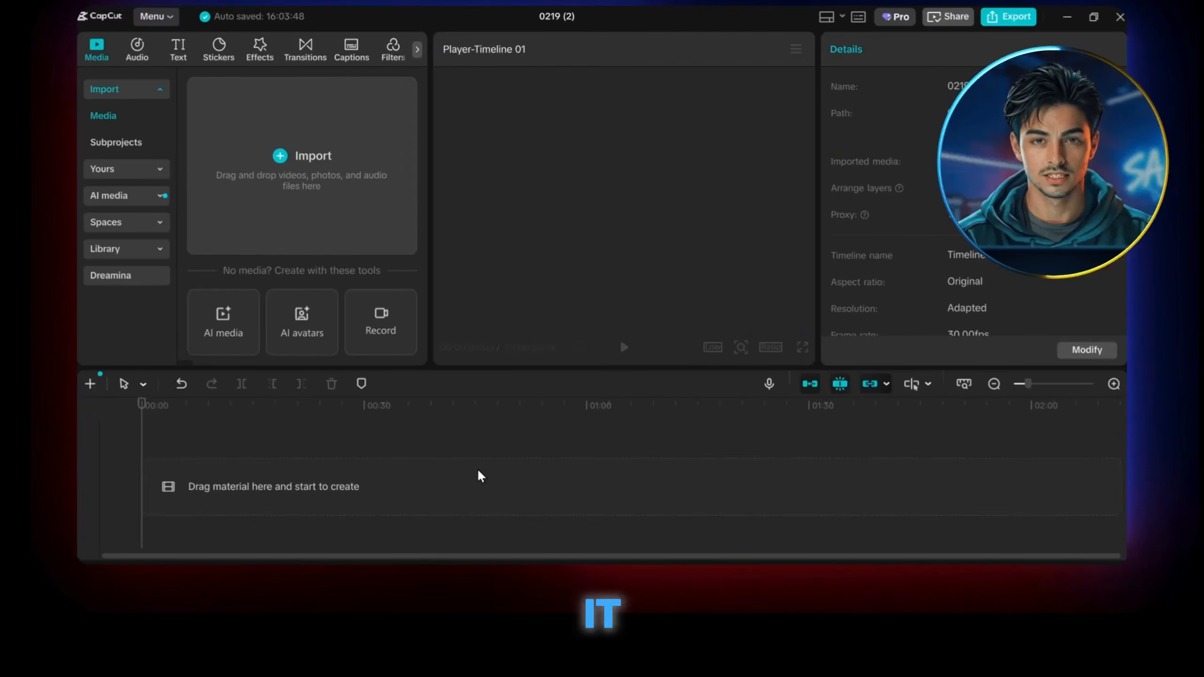
# In CapCut, import all the scene clips and both voiceover files from the DEMO folder.
pyautogui.click(316, 166)
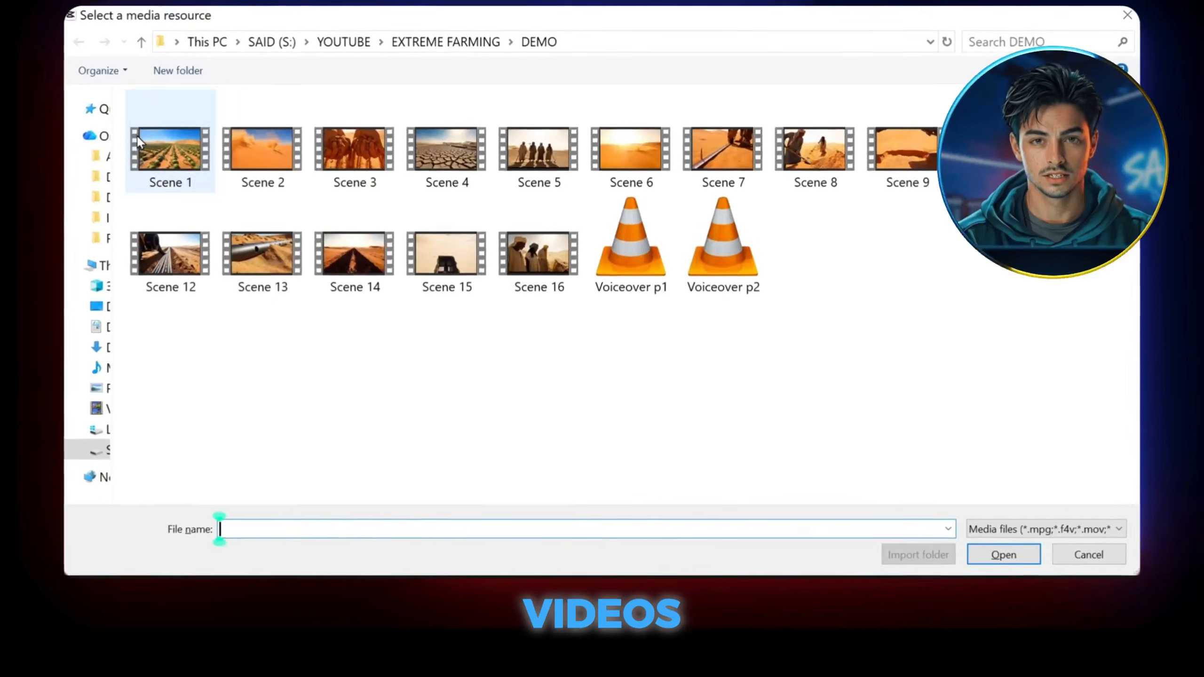
pyautogui.moveTo(1062, 328); pyautogui.dragTo(118, 128)
pyautogui.click(1012, 570)
# Place Voiceover p1 at the start of the timeline and Voiceover p2 directly after it.
pyautogui.scroll(-10, 338, 317)
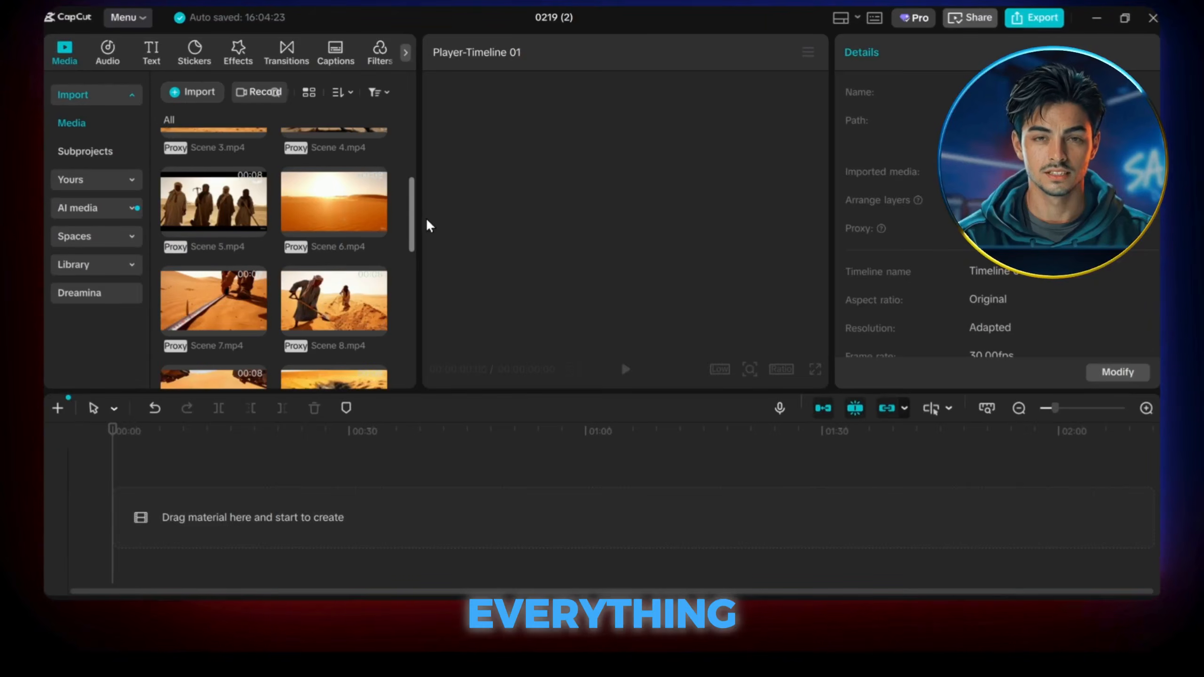
pyautogui.moveTo(206, 511); pyautogui.dragTo(199, 514)
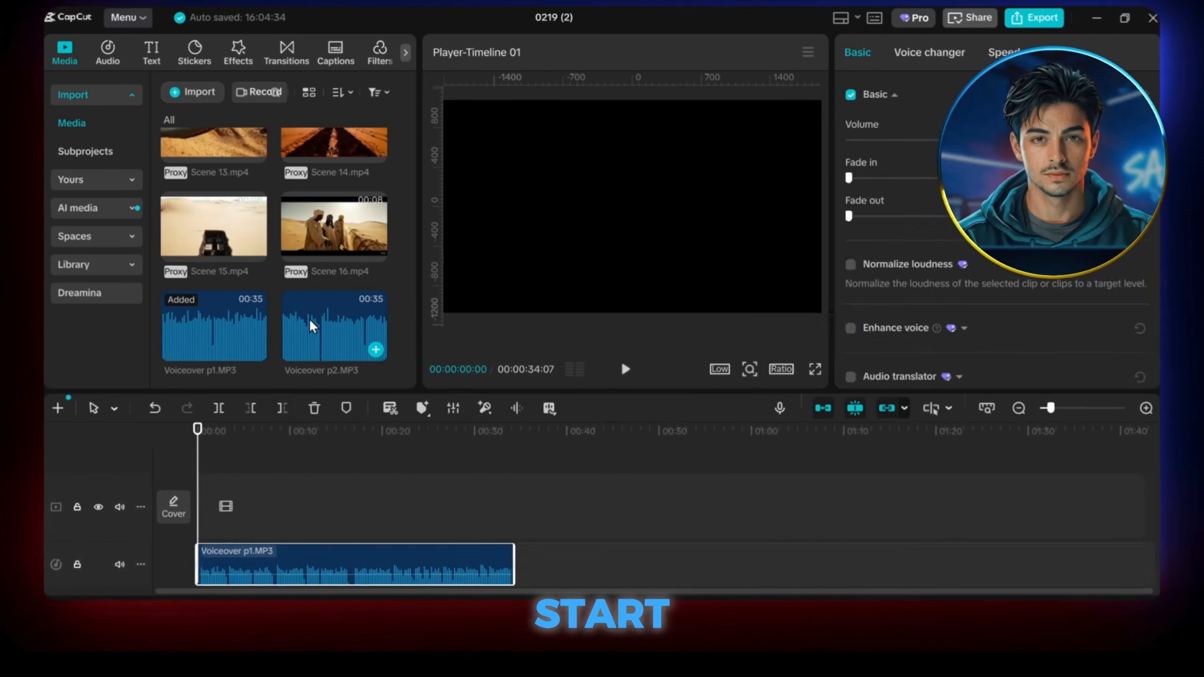
pyautogui.moveTo(311, 322); pyautogui.dragTo(517, 573)
# Position the playhead at the silent gap near 15 seconds in the Voiceover p1 audio.
pyautogui.click(369, 562)
pyautogui.scroll(2, 346, 521)
pyautogui.scroll(5, 348, 516)
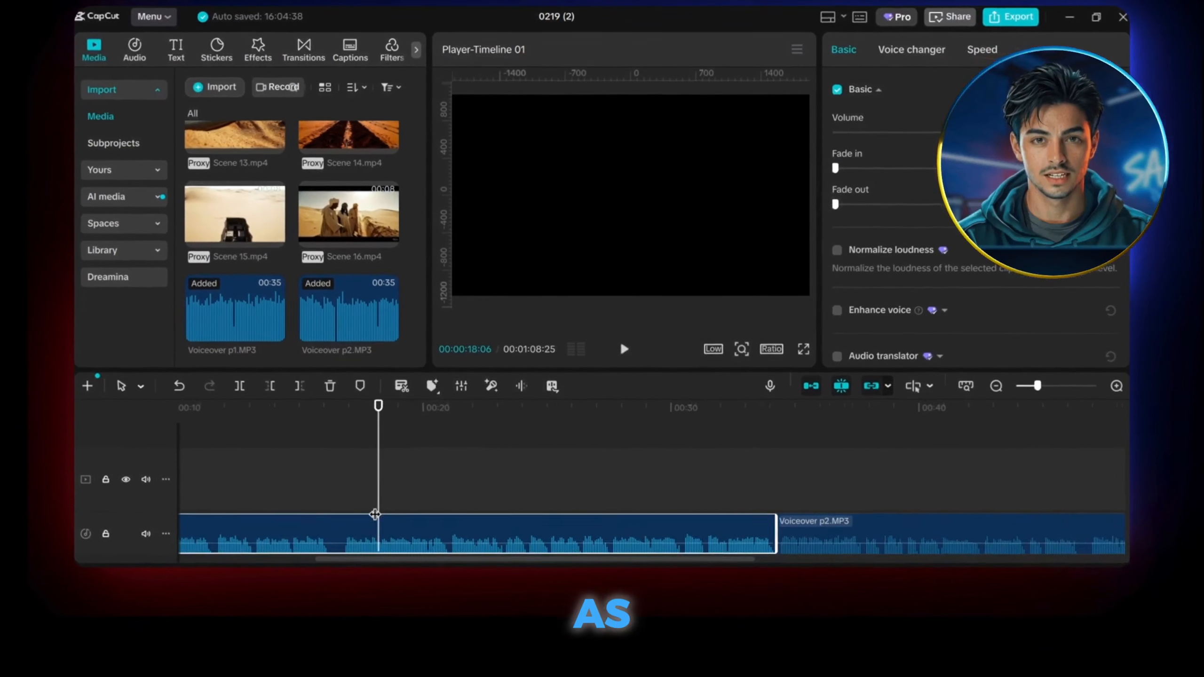
pyautogui.click(298, 458)
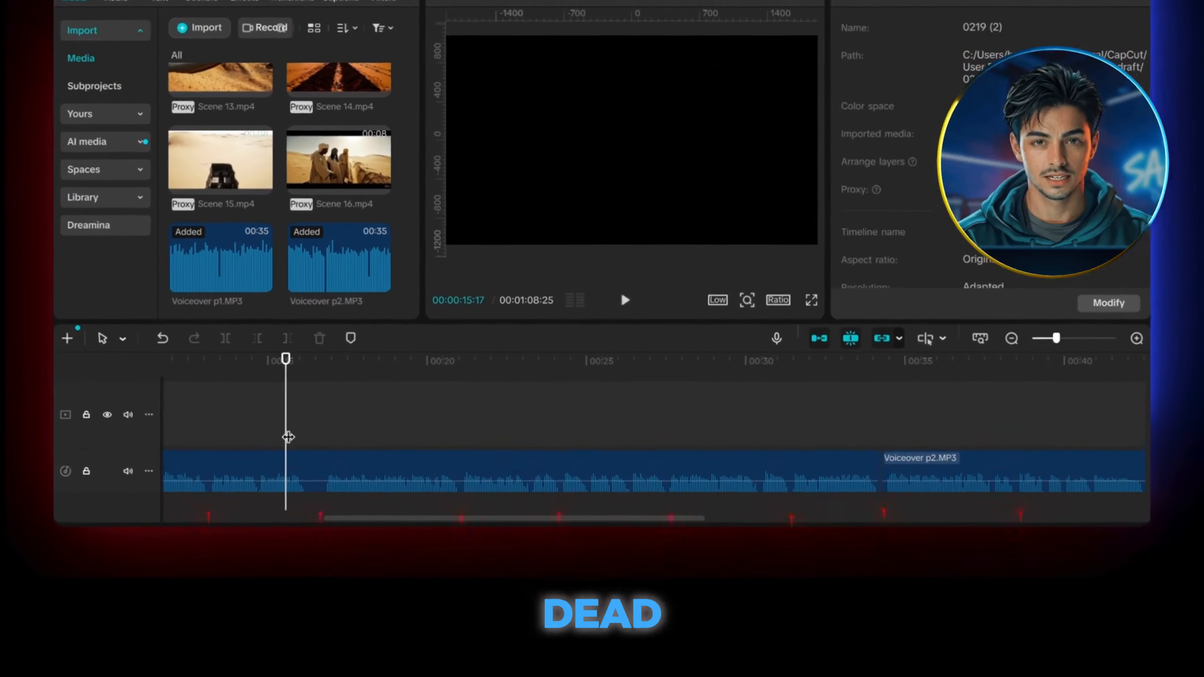
pyautogui.click(319, 510)
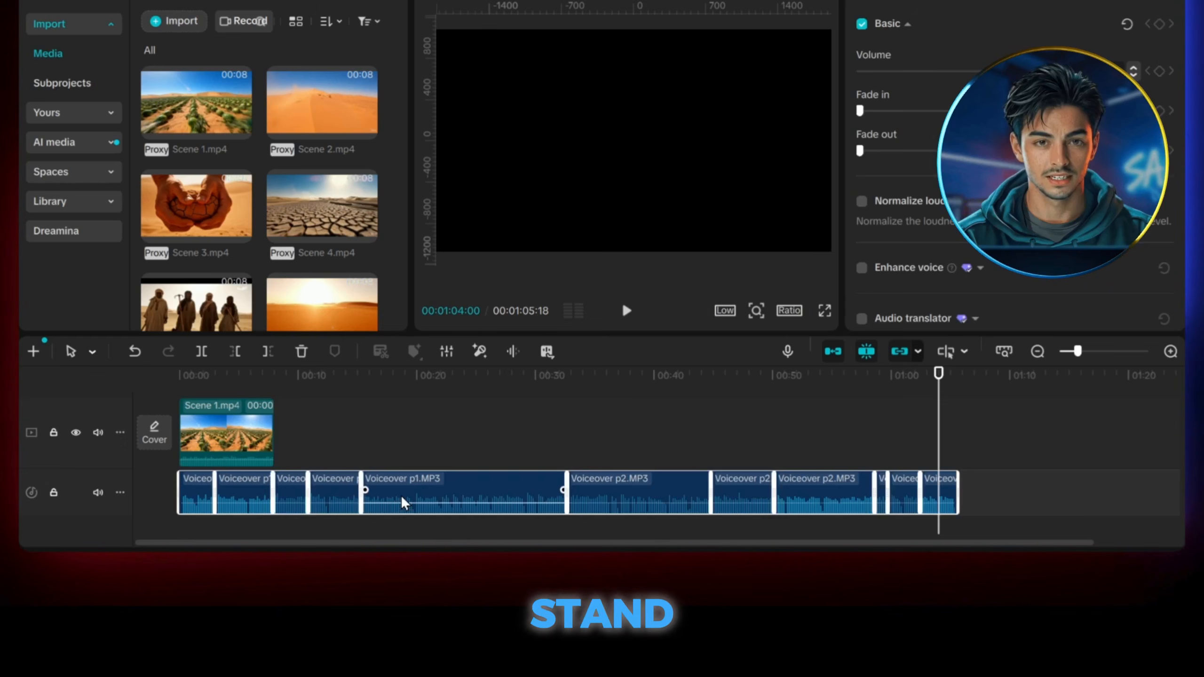
# Shift all the voiceover segments to begin where the Scene 1 clip ends, and move the playhead to the start of Scene 2.
pyautogui.moveTo(404, 503); pyautogui.dragTo(488, 505)
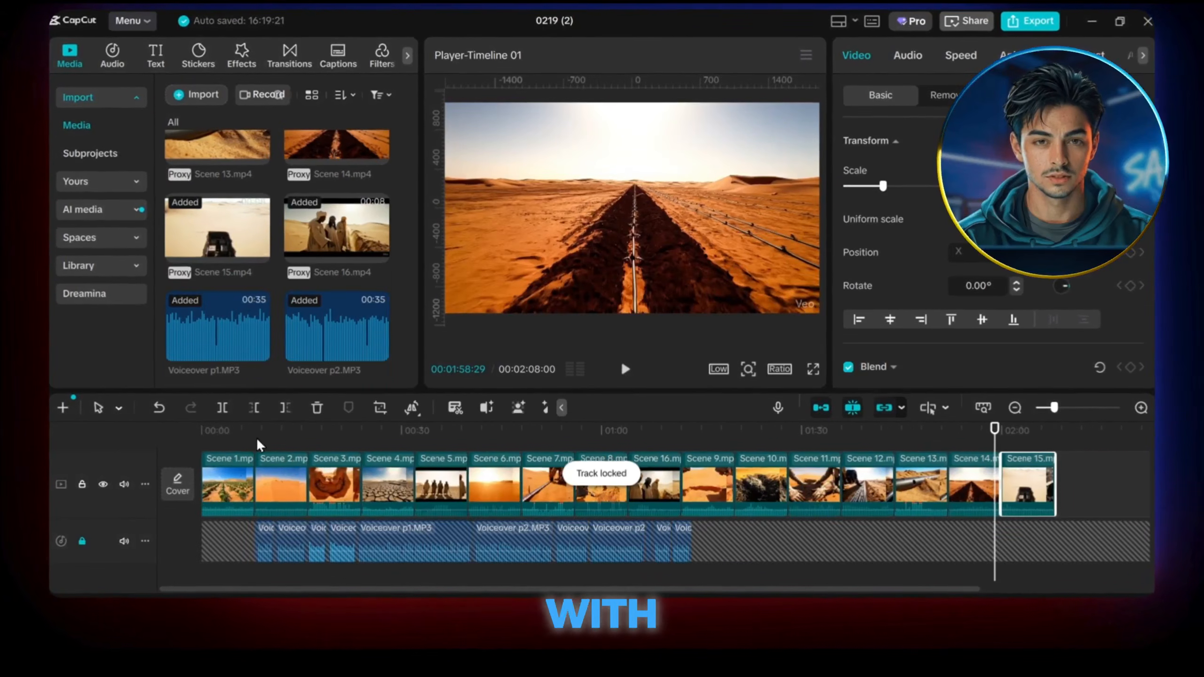
pyautogui.click(257, 440)
pyautogui.scroll(5, 269, 479)
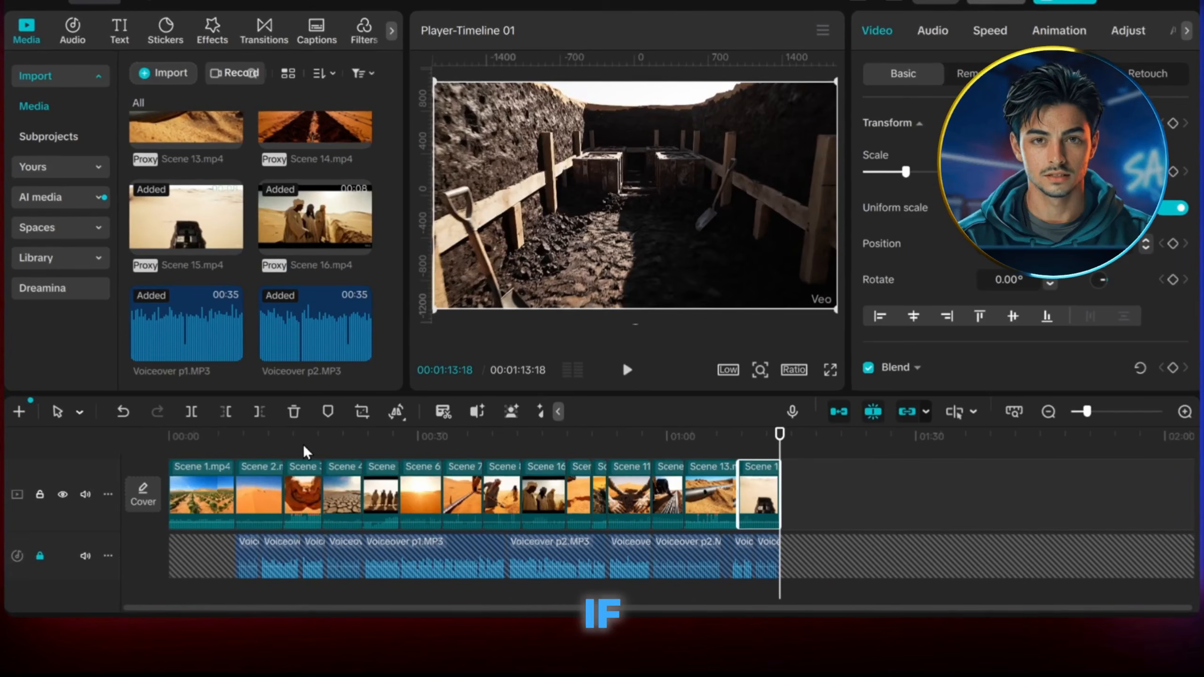
# Scrub through the Scene 2 and Scene 3 clips to inspect the Veo watermark in the corner of the preview.
pyautogui.click(306, 451)
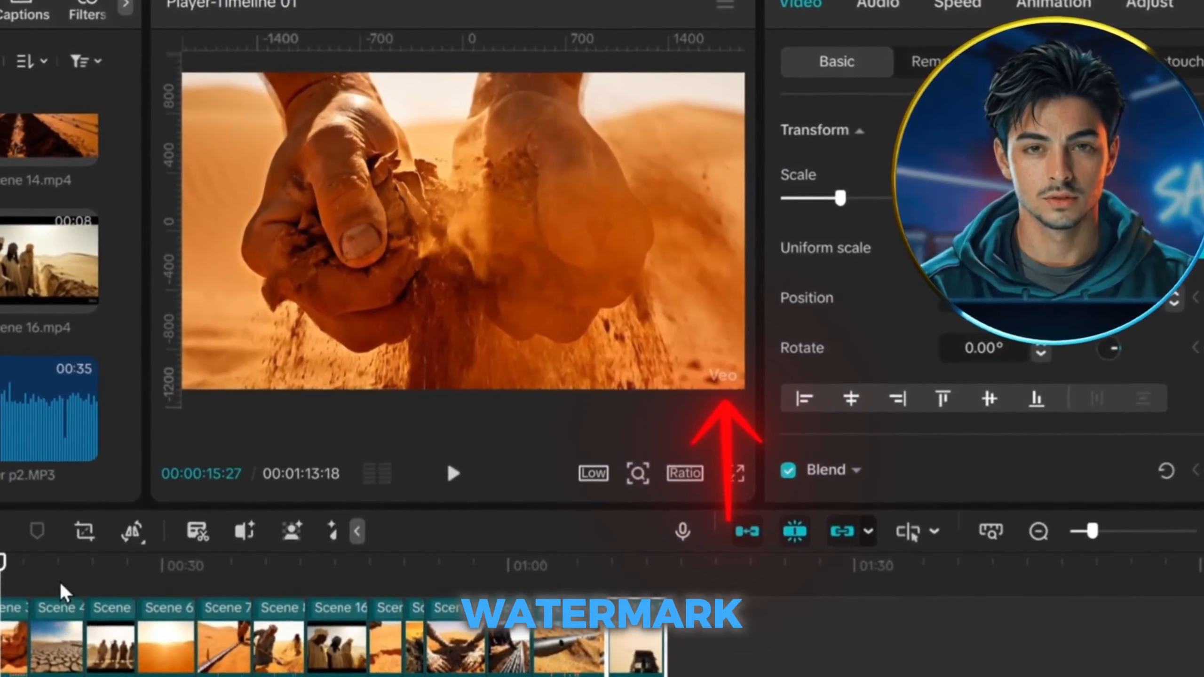
pyautogui.moveTo(64, 593); pyautogui.dragTo(335, 593)
pyautogui.click(1, 618)
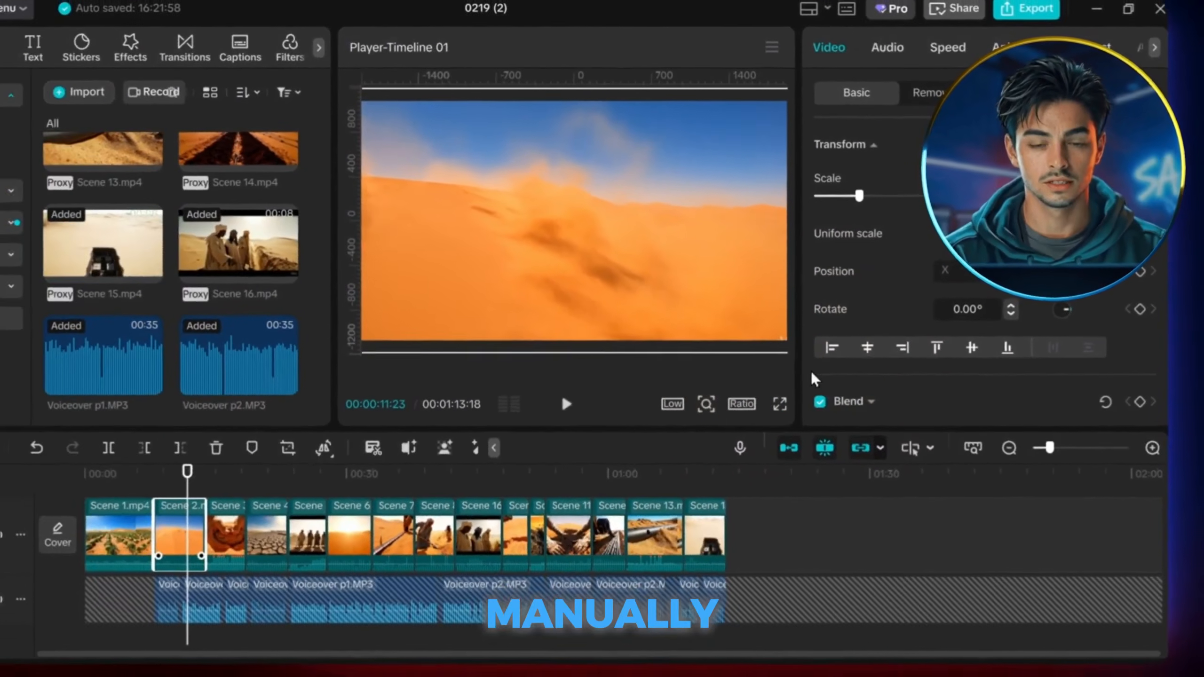
pyautogui.click(33, 586)
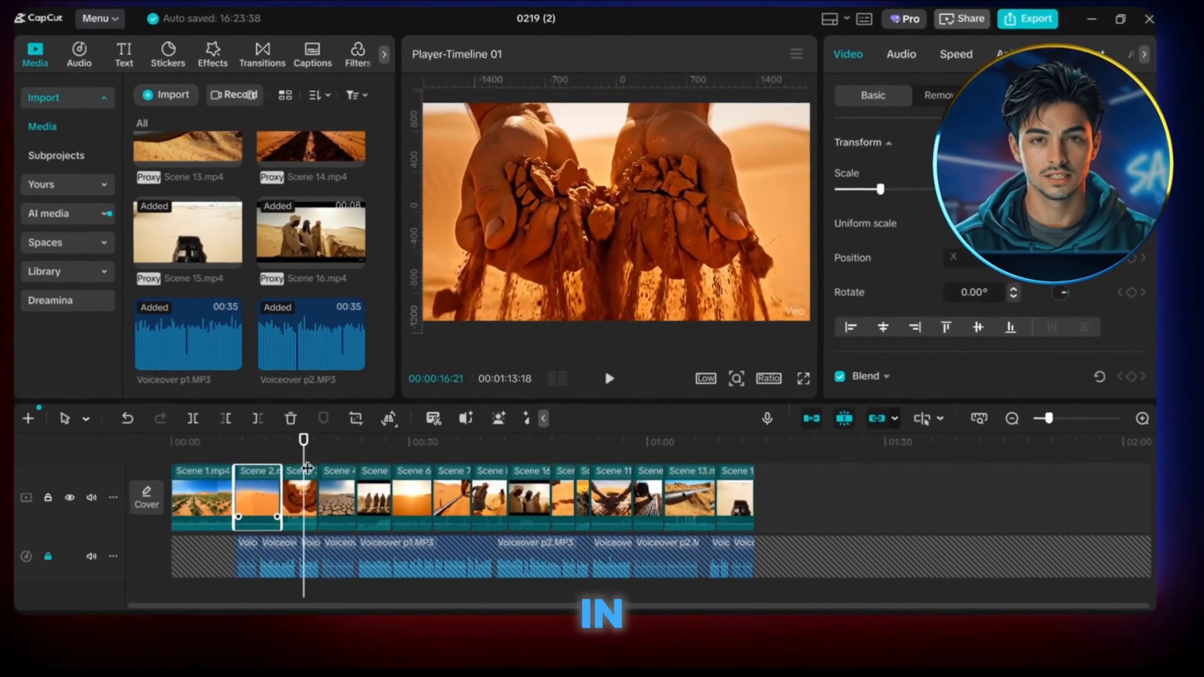
pyautogui.click(307, 468)
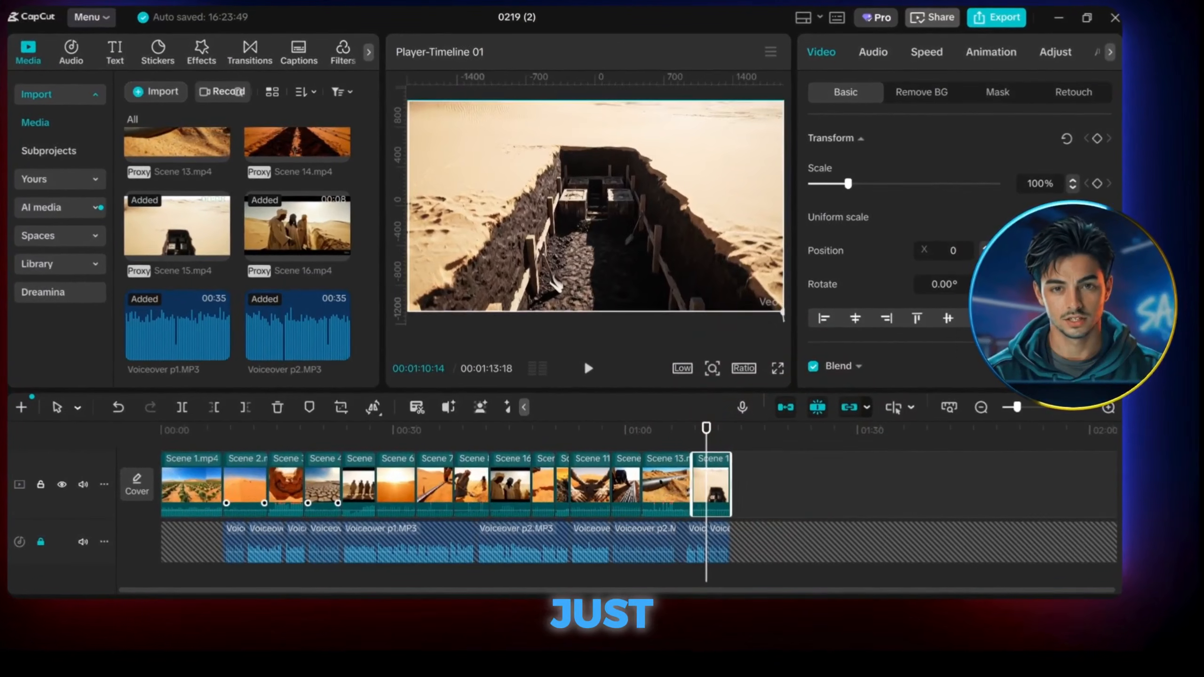
# Enlarge the last scene clip on the timeline to 114% scale and copy its attributes.
pyautogui.rightClick(733, 454)
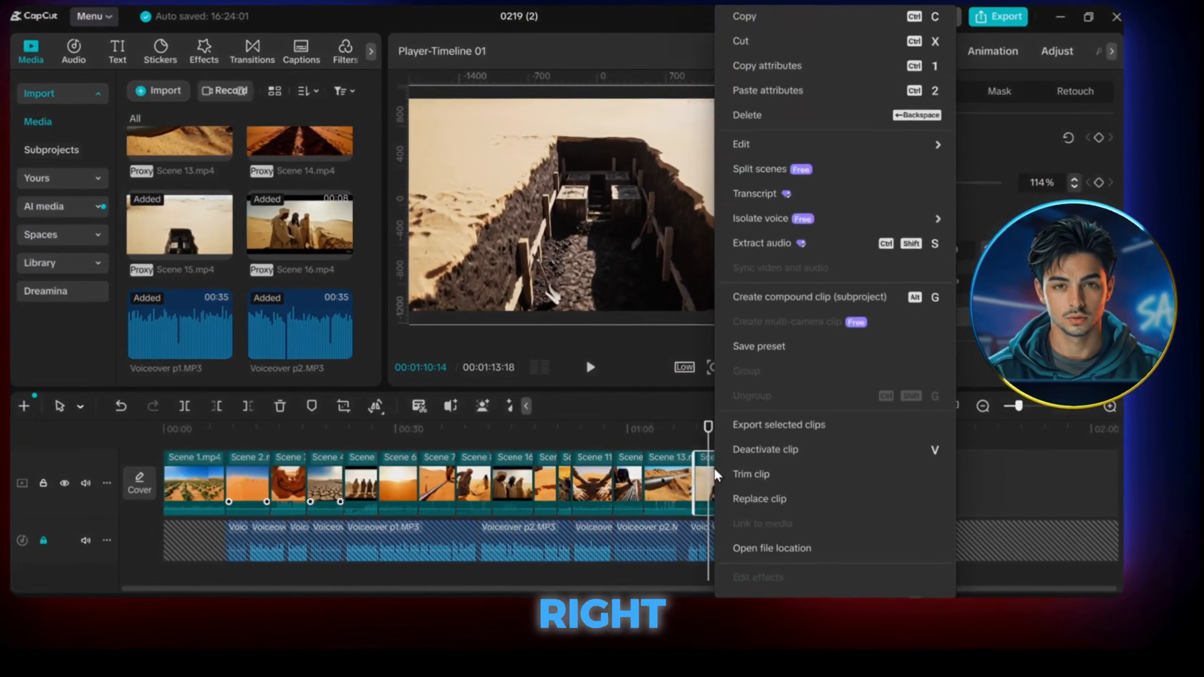
pyautogui.click(741, 73)
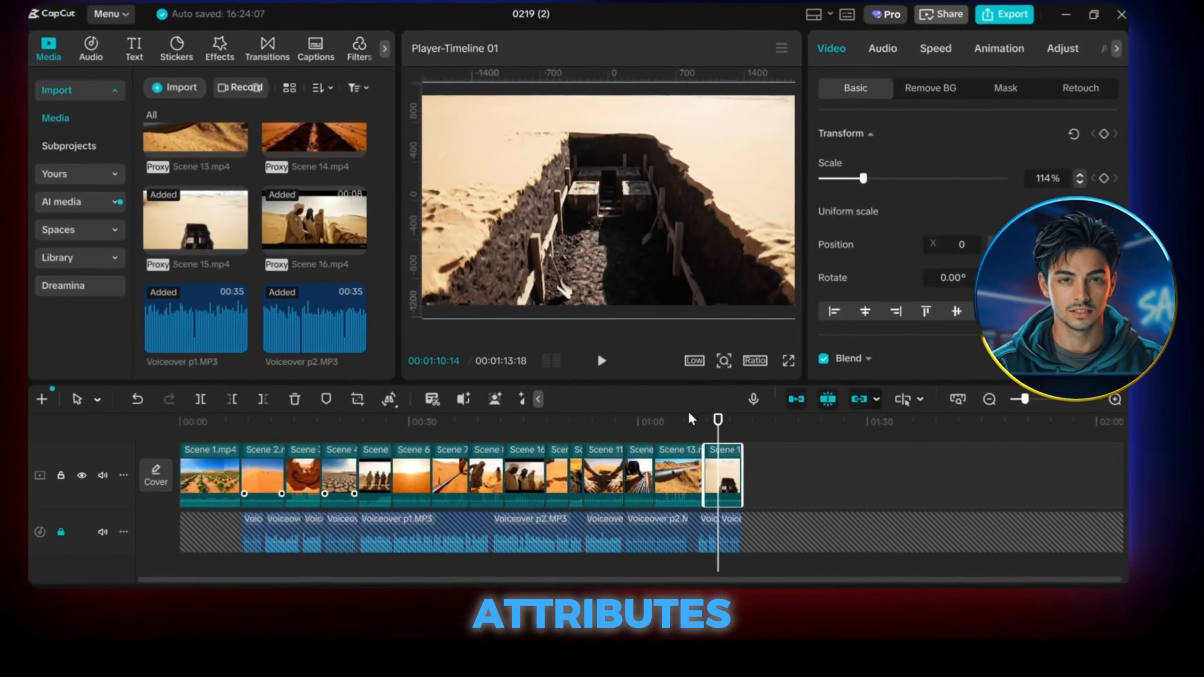
# Paste the copied video and audio attributes onto all the other scene clips, and play the timeline to check them.
pyautogui.click(664, 475)
pyautogui.moveTo(695, 442); pyautogui.dragTo(242, 489)
pyautogui.rightClick(241, 487)
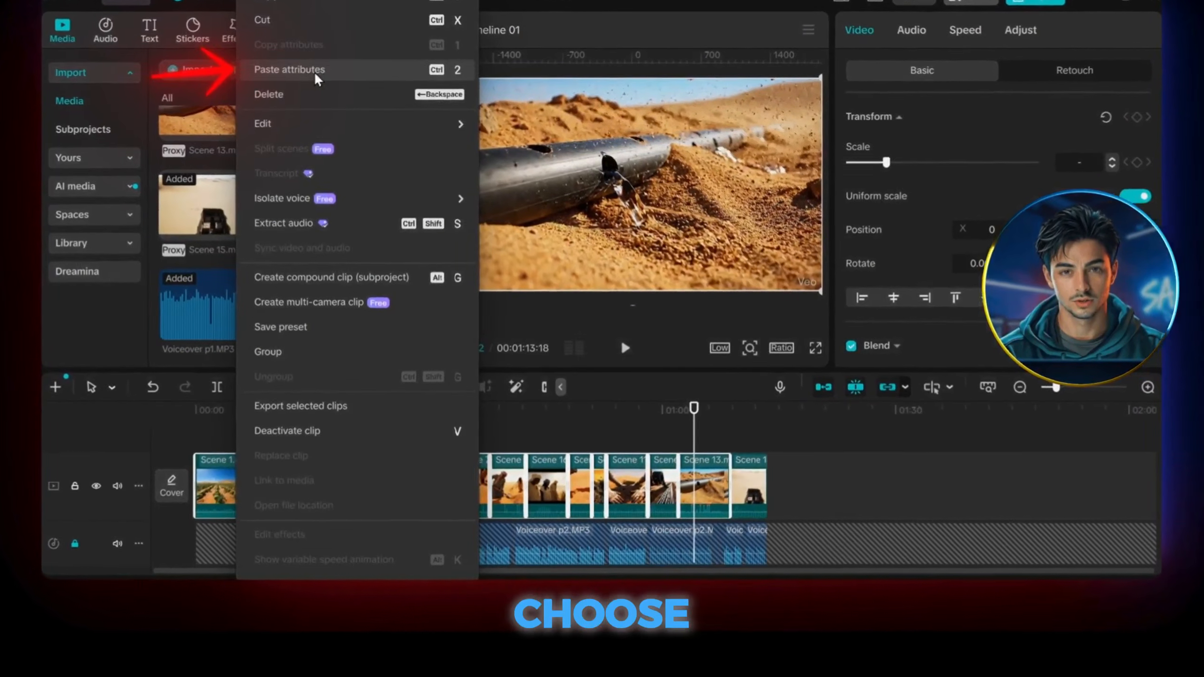
pyautogui.click(290, 70)
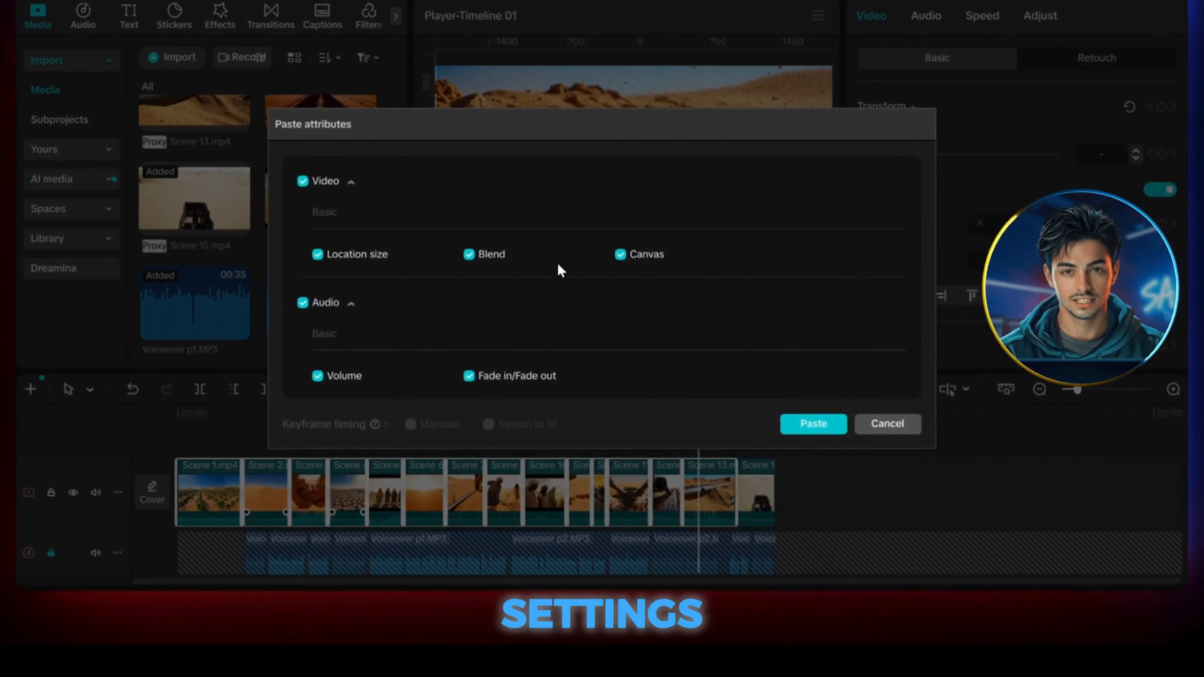
pyautogui.click(817, 432)
pyautogui.click(216, 451)
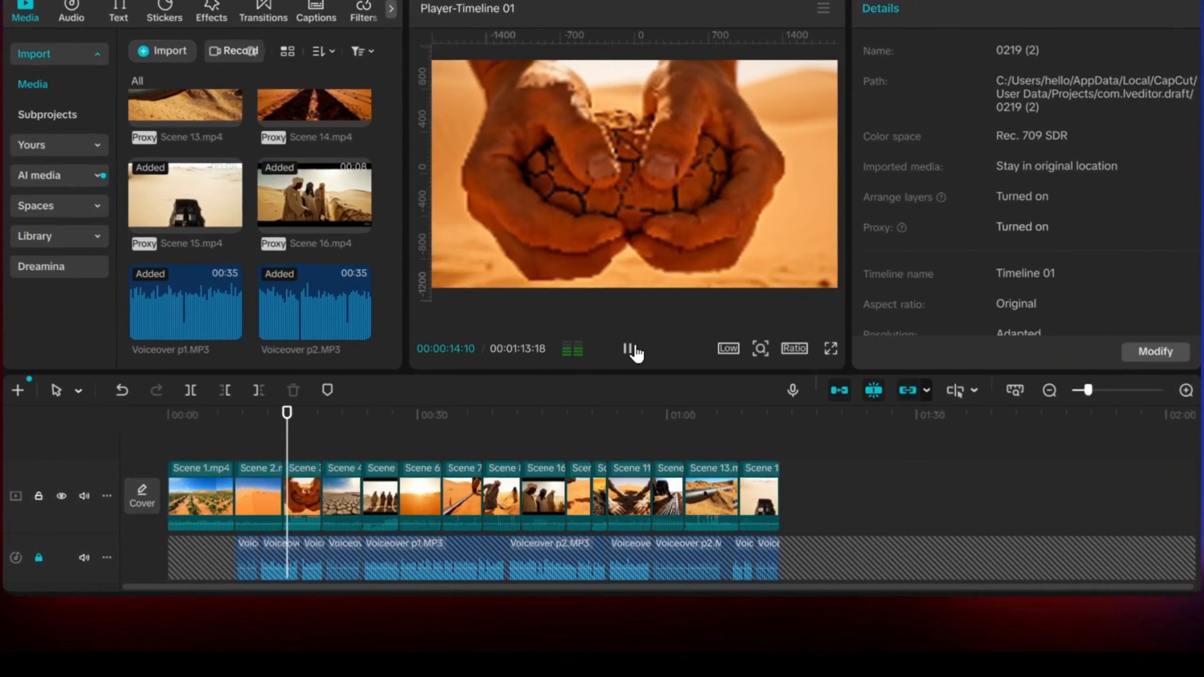
# Play parts of the timeline to judge the sound balance, and lower the audio volume of all the scene clips.
pyautogui.click(636, 352)
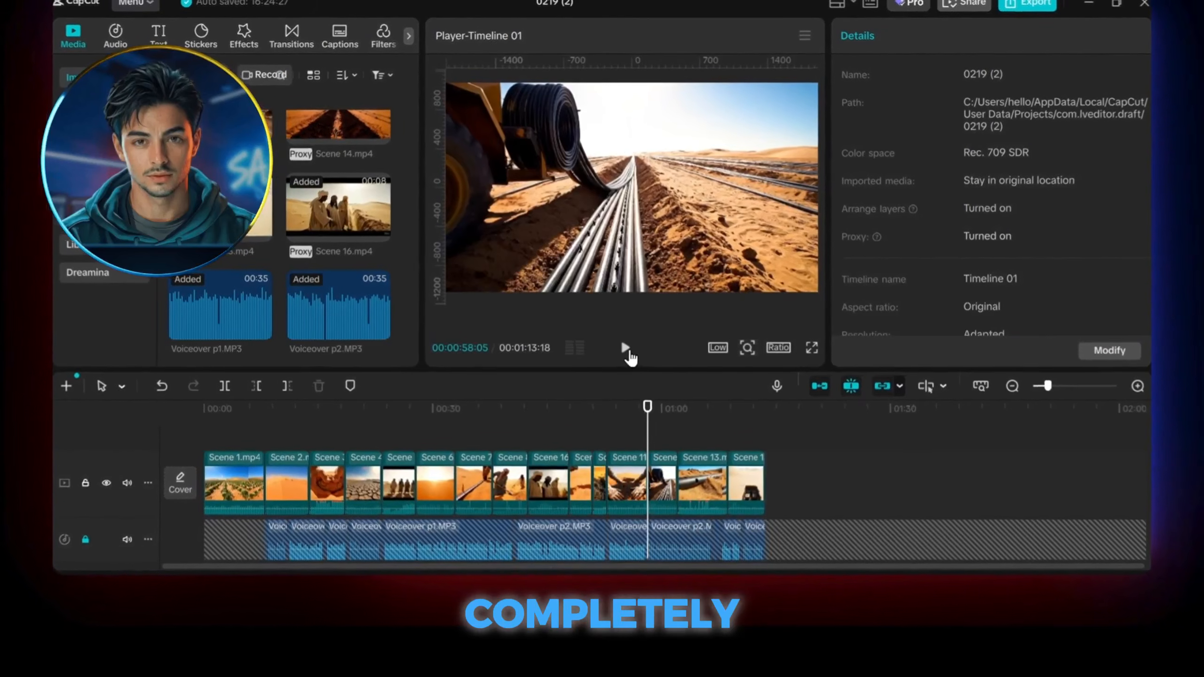
pyautogui.click(626, 350)
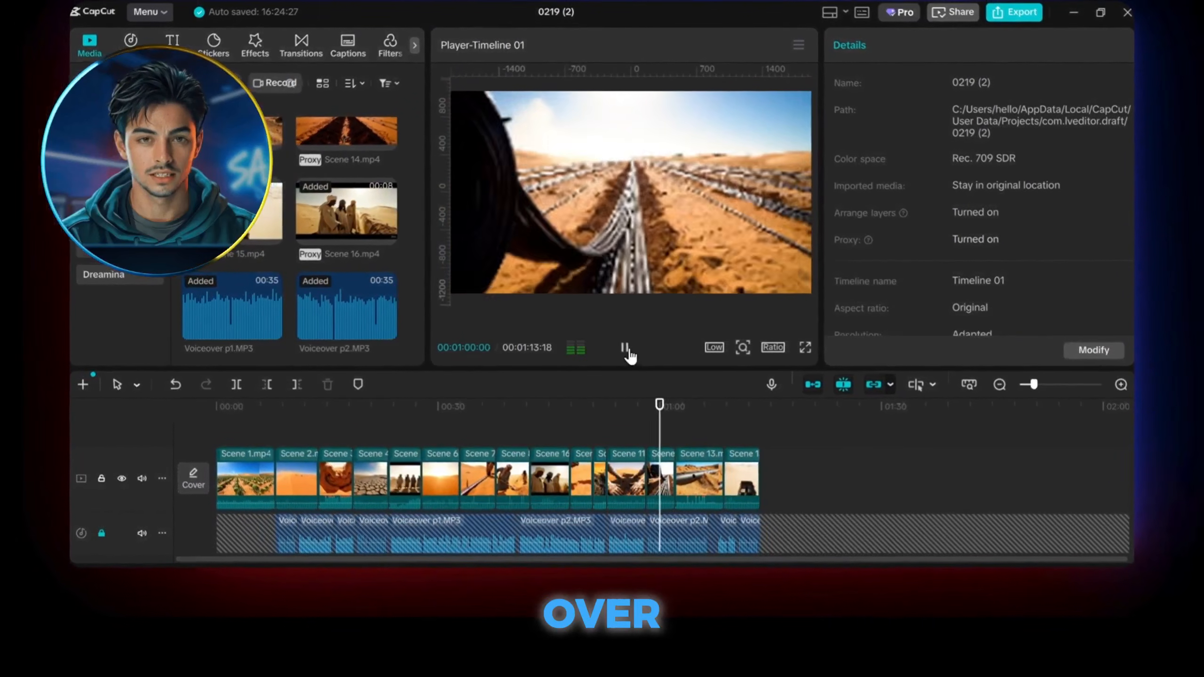
pyautogui.click(626, 350)
pyautogui.moveTo(819, 469); pyautogui.dragTo(239, 495)
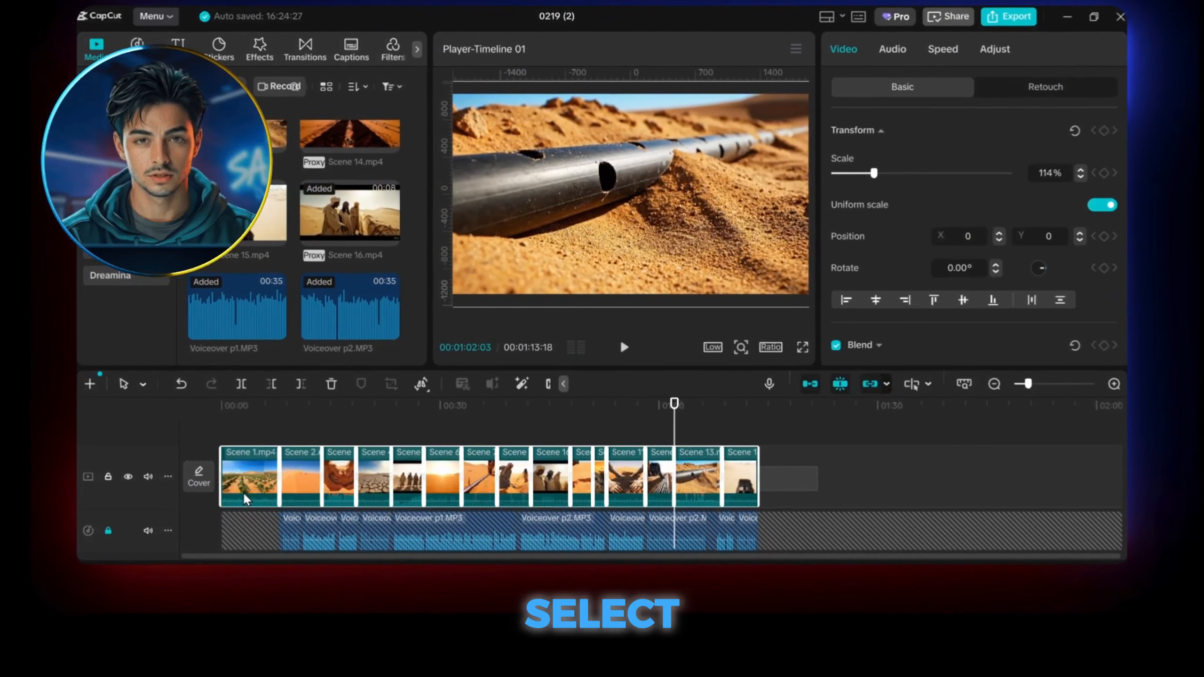
pyautogui.click(892, 48)
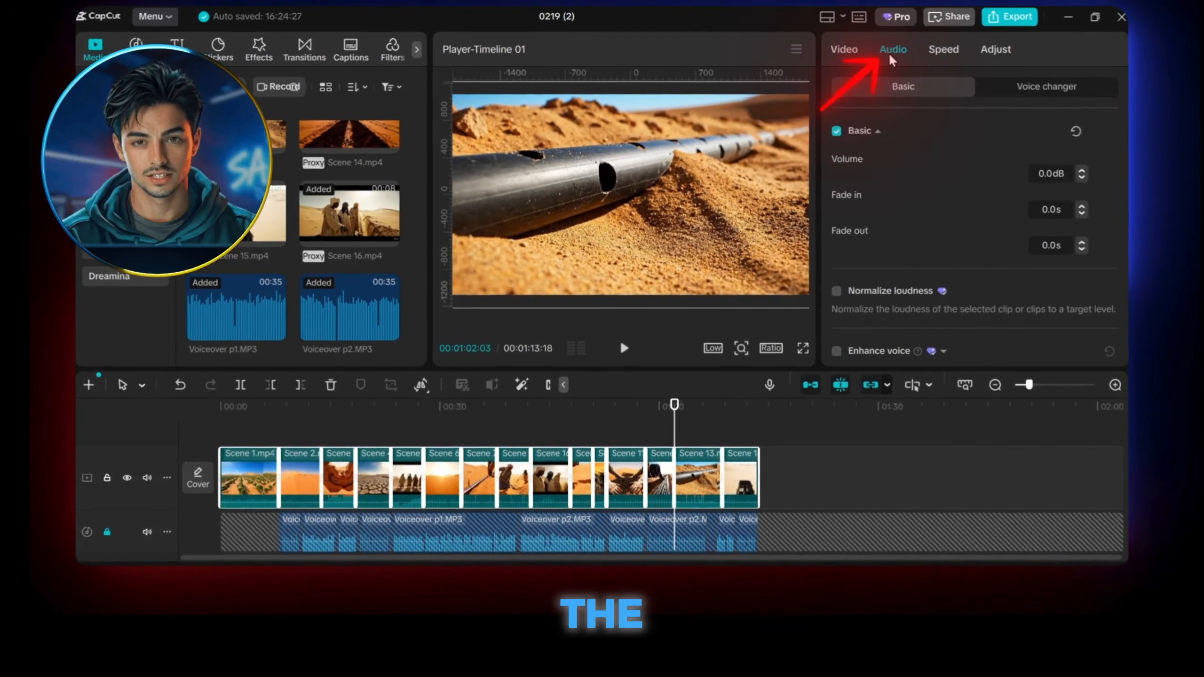
pyautogui.moveTo(962, 174); pyautogui.dragTo(956, 174)
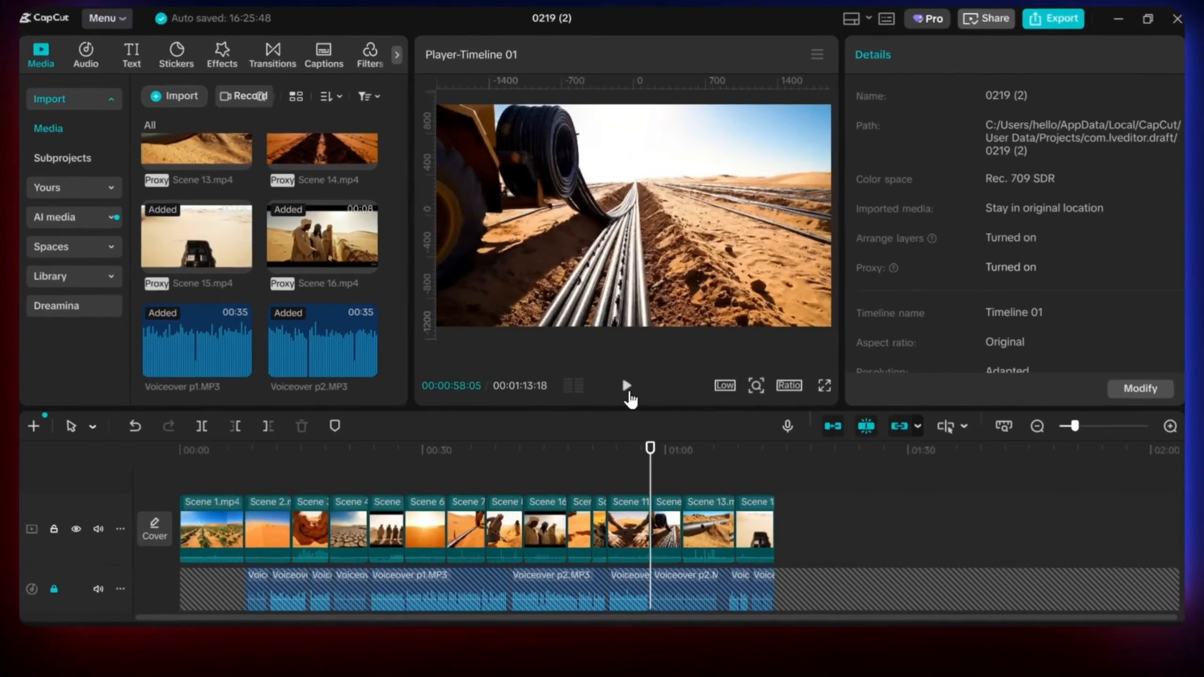
pyautogui.click(625, 370)
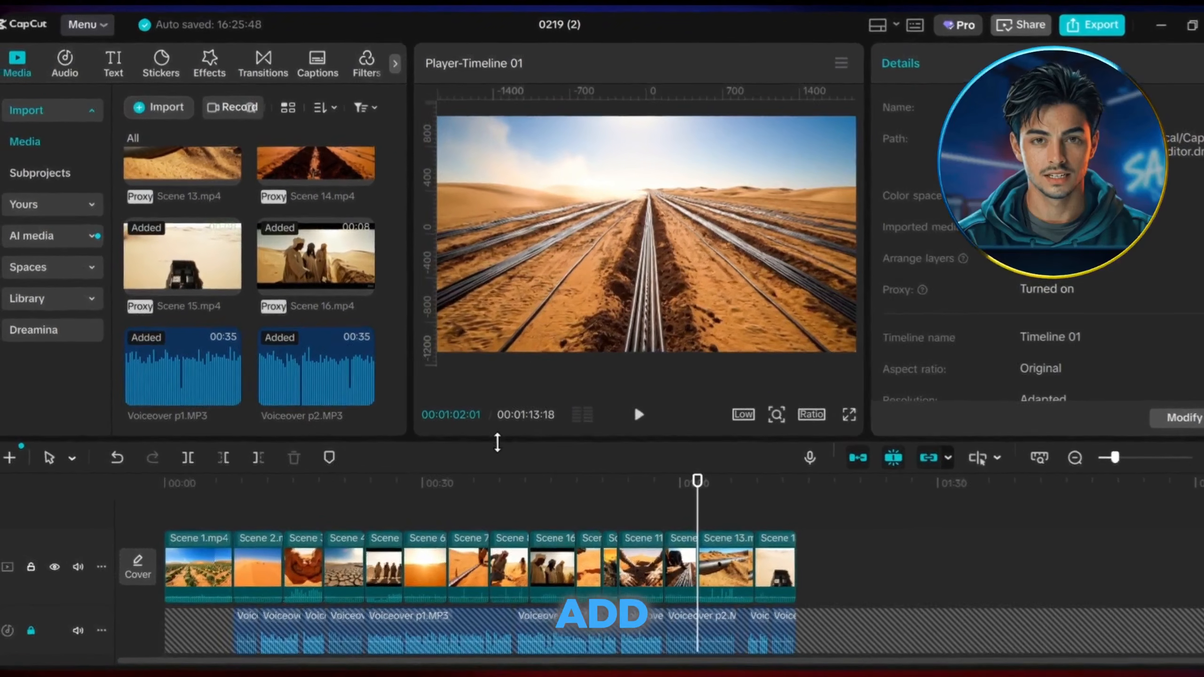
# Give the timeline more height and search the transitions for "black fade".
pyautogui.moveTo(497, 436); pyautogui.dragTo(491, 309)
pyautogui.click(273, 71)
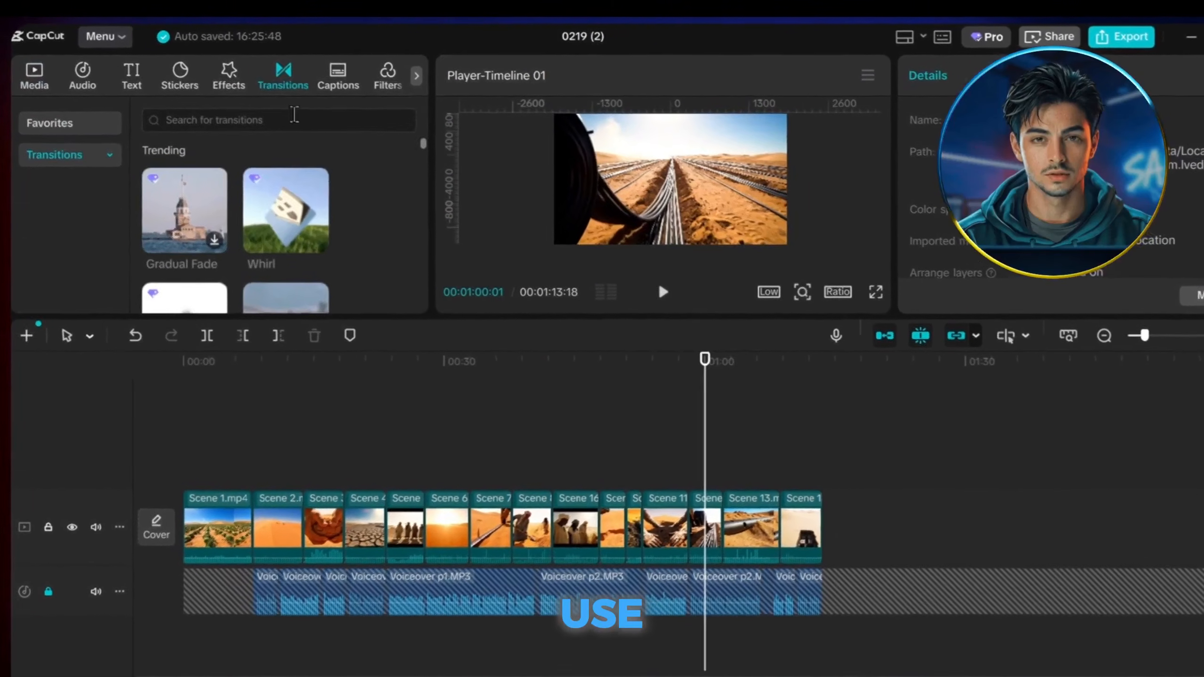
pyautogui.click(199, 116)
pyautogui.write('black fa')
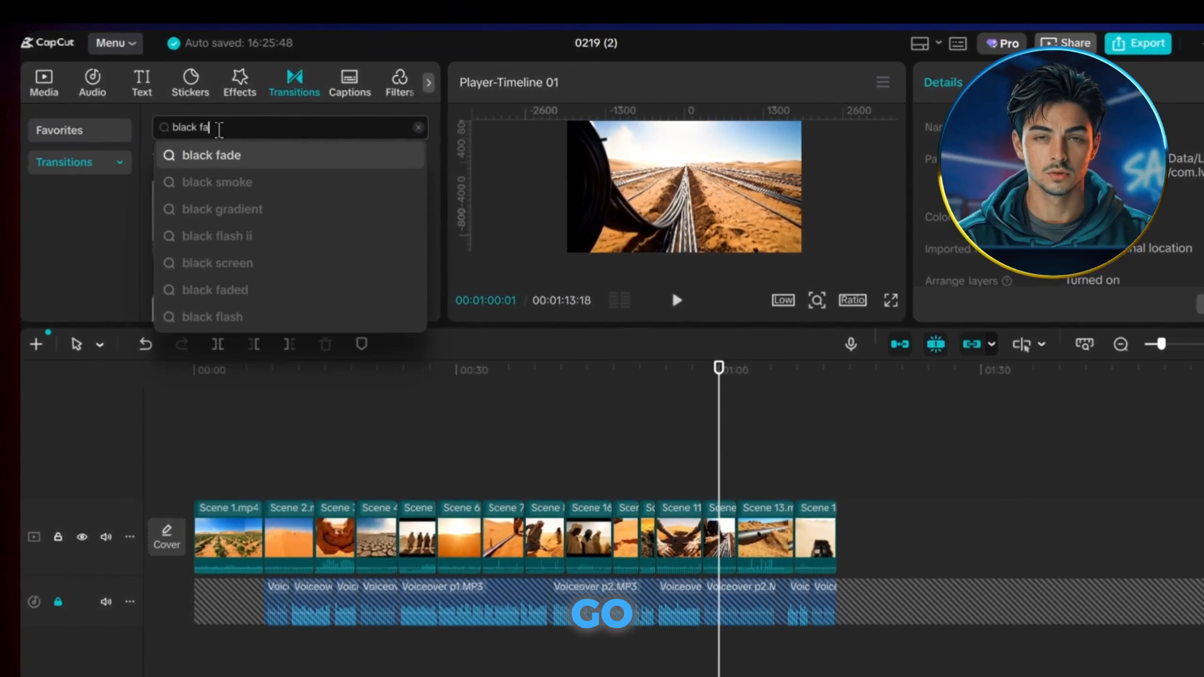
pyautogui.write('de')
pyautogui.press('Return')
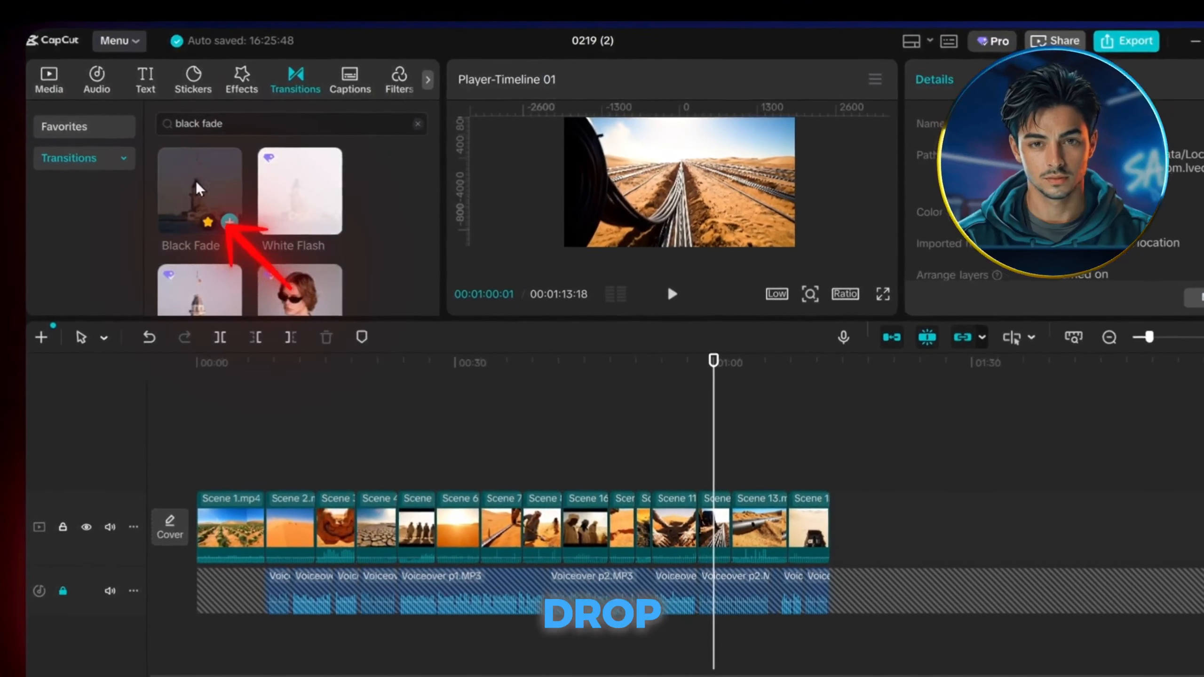
# Add the Black Fade transition between Scene 1 and Scene 2 with a 1.0 s duration, and apply it to all cuts.
pyautogui.moveTo(196, 183); pyautogui.dragTo(267, 528)
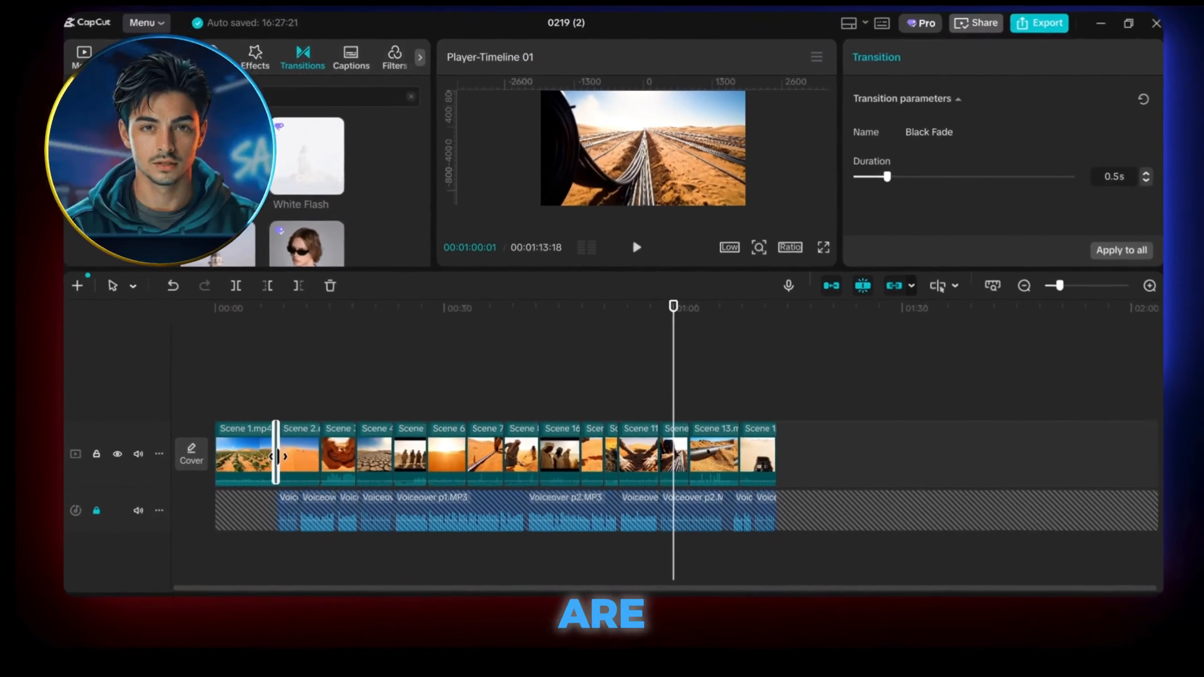
pyautogui.moveTo(887, 178)
pyautogui.mouseDown()
pyautogui.moveTo(926, 185)
pyautogui.moveTo(905, 175)
pyautogui.mouseUp()
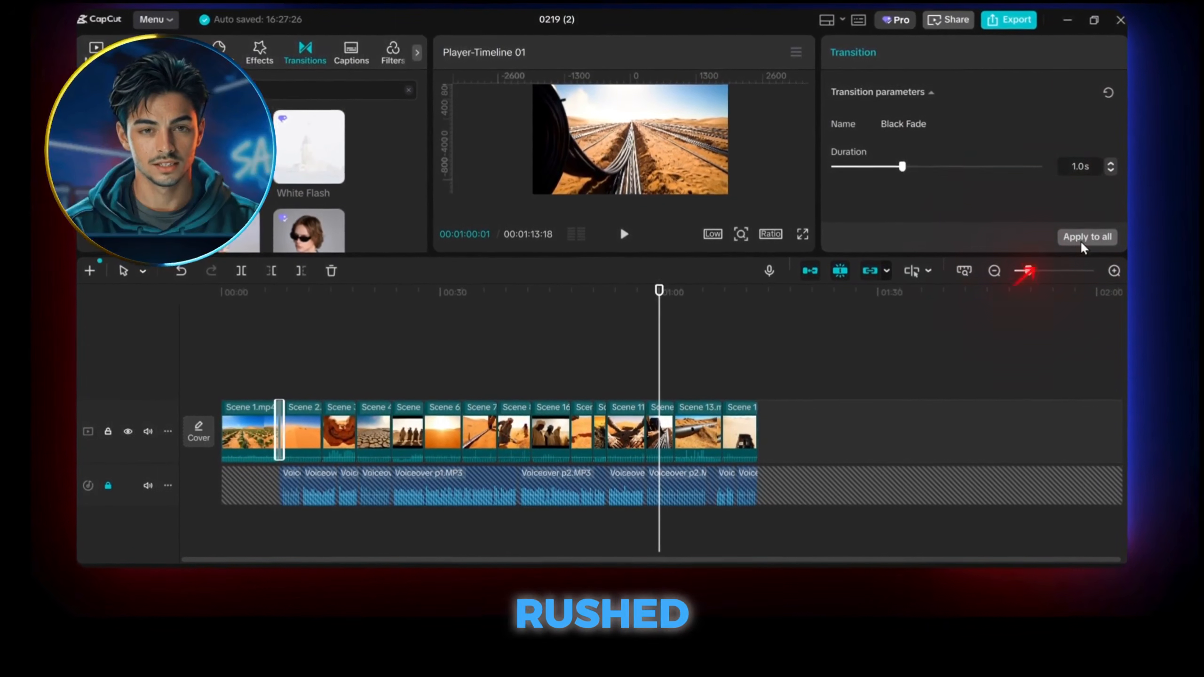
pyautogui.click(1082, 242)
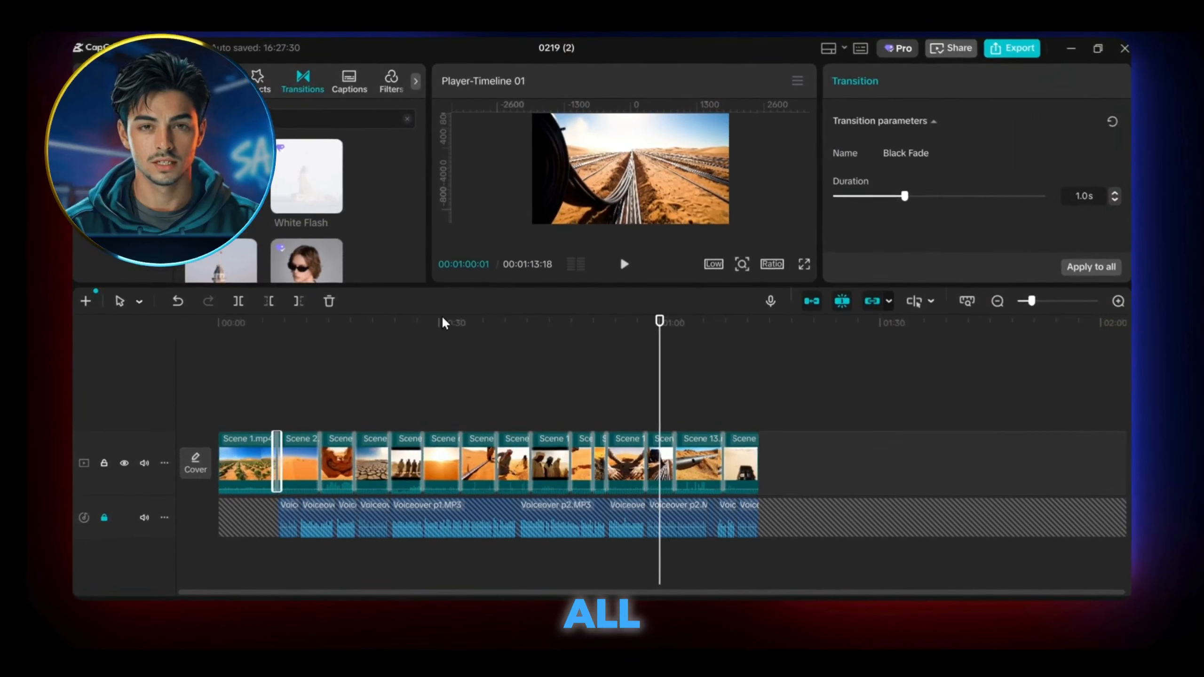
# Generate captions for the timeline using the first Trending caption template with the yellow-highlighted word.
pyautogui.click(349, 84)
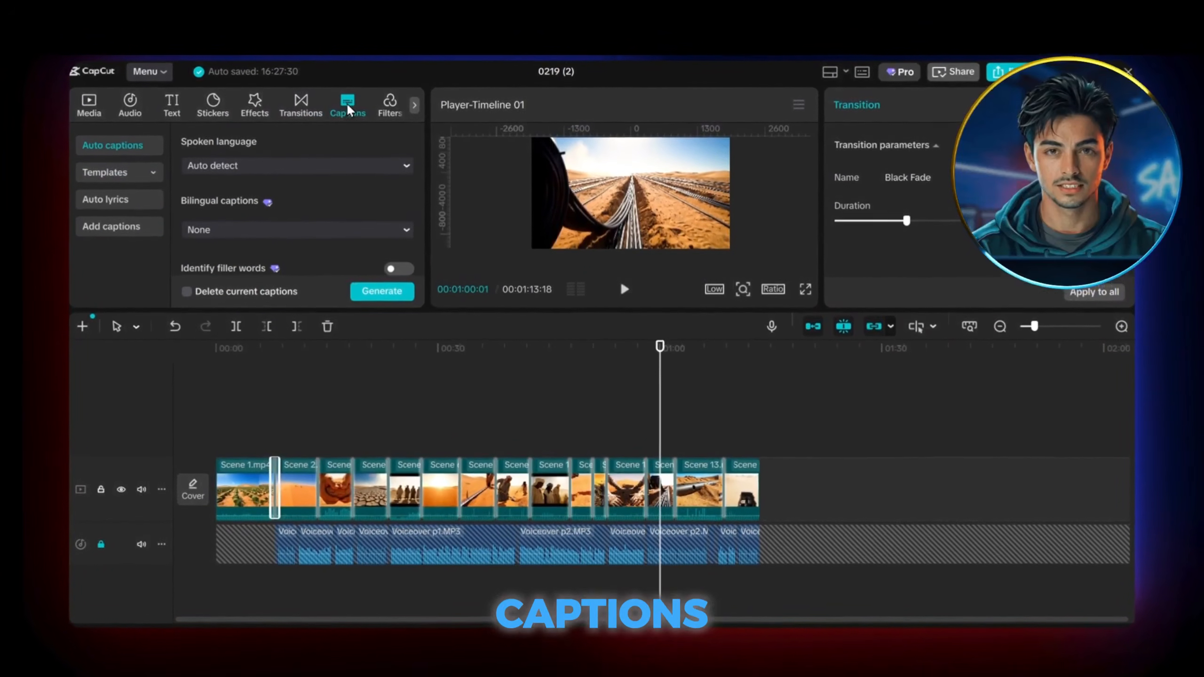
pyautogui.click(104, 172)
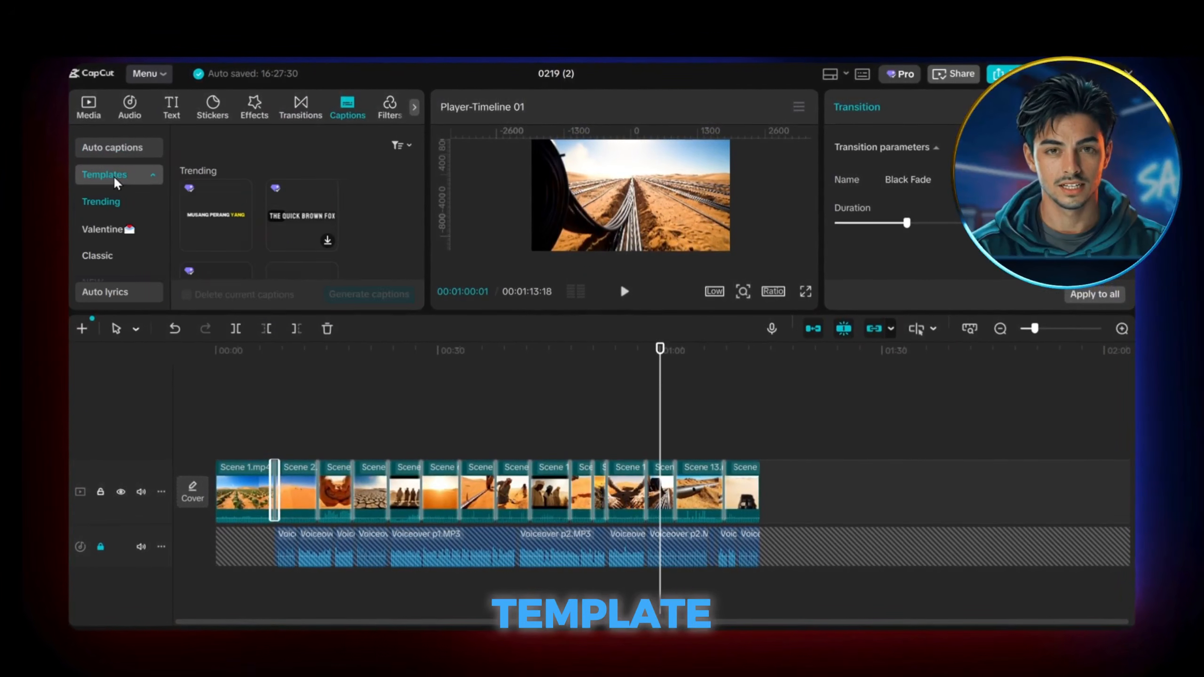
pyautogui.click(218, 220)
pyautogui.click(363, 294)
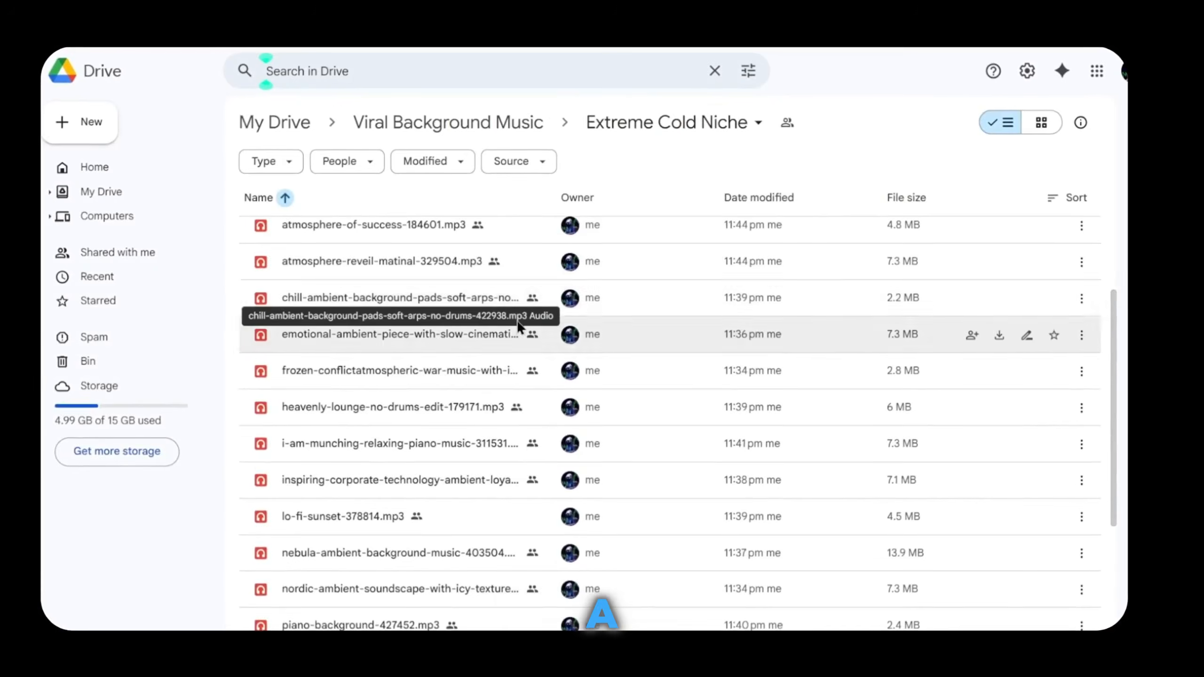
# In Google Drive, go back from Extreme Cold Niche to the Viral Background Music folder and browse its music categories.
pyautogui.click(455, 123)
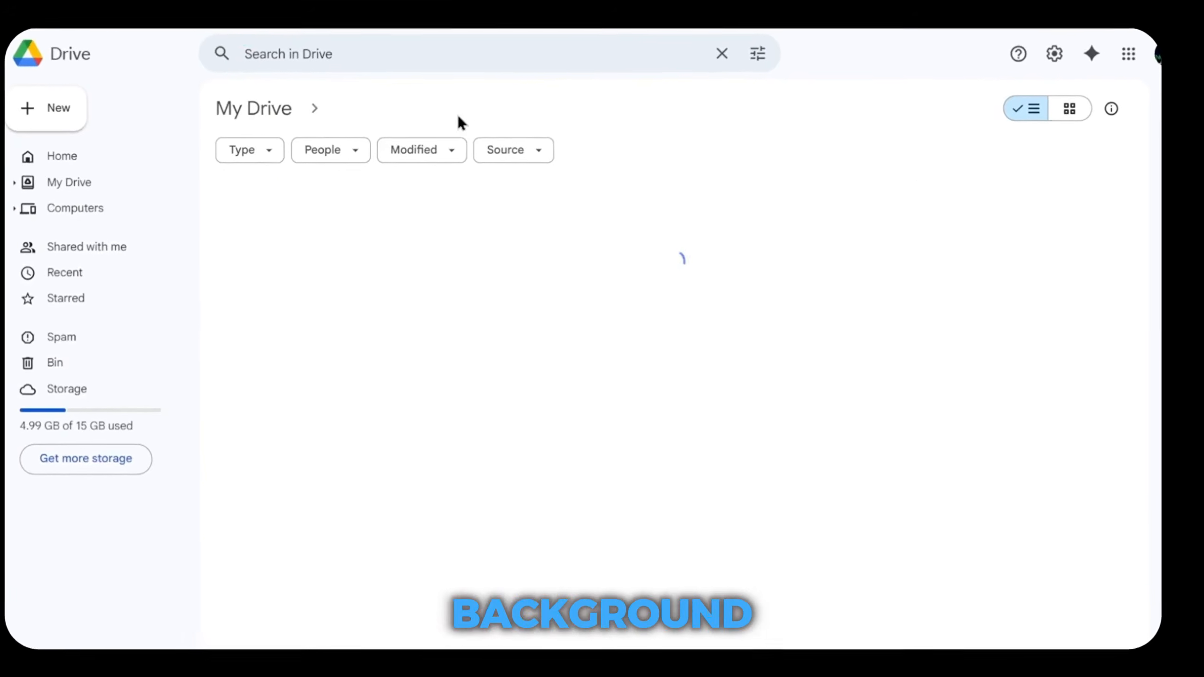
pyautogui.click(358, 228)
pyautogui.scroll(-1, 341, 379)
pyautogui.doubleClick(327, 481)
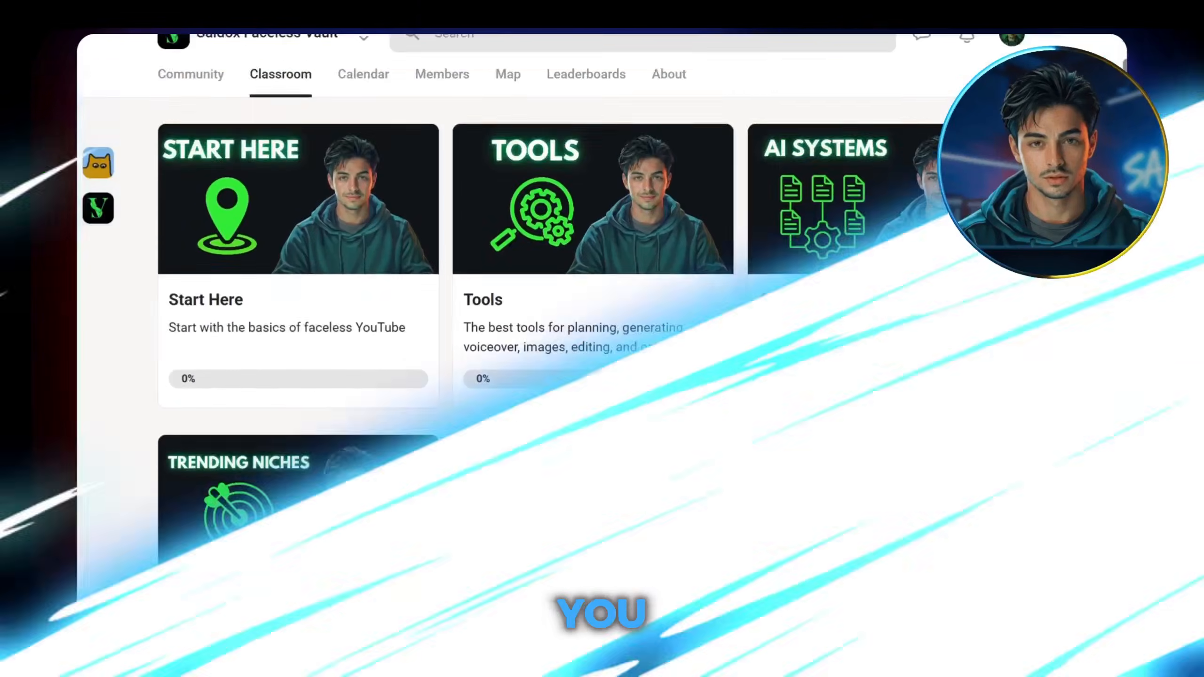
# From the classroom's VIP Assets, open the Background Music Pack assets and download ambient-piano-250-312320.mp3 from the Relax music folder.
pyautogui.scroll(-8, 590, 318)
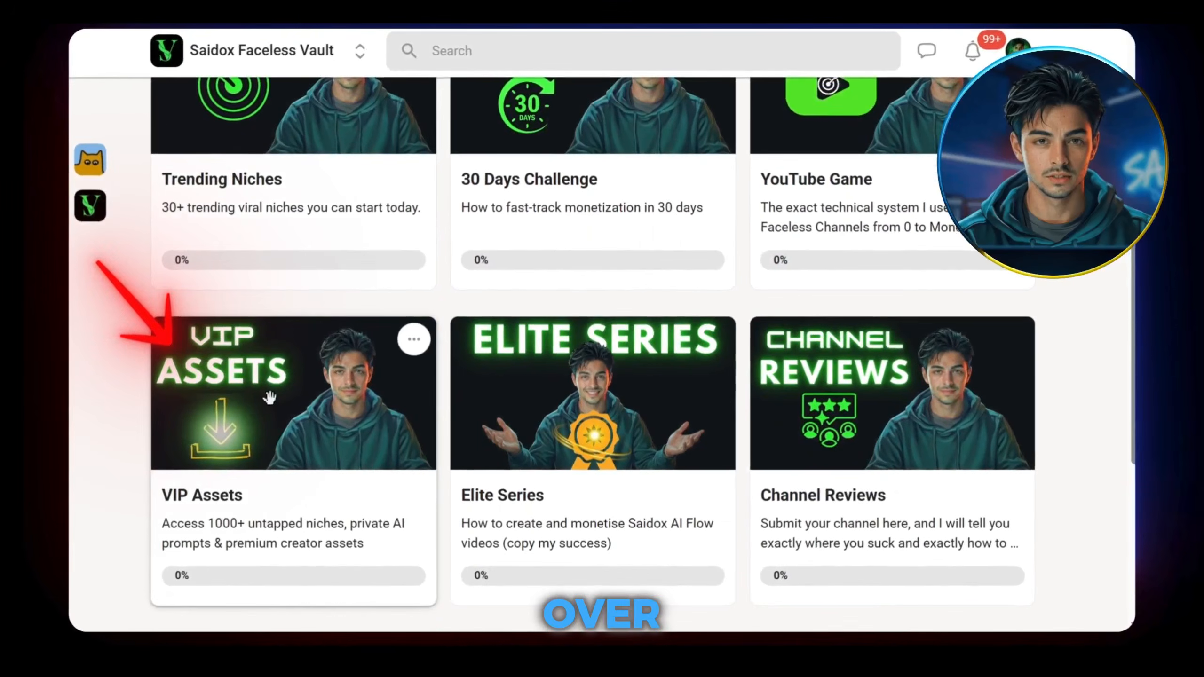
pyautogui.click(268, 398)
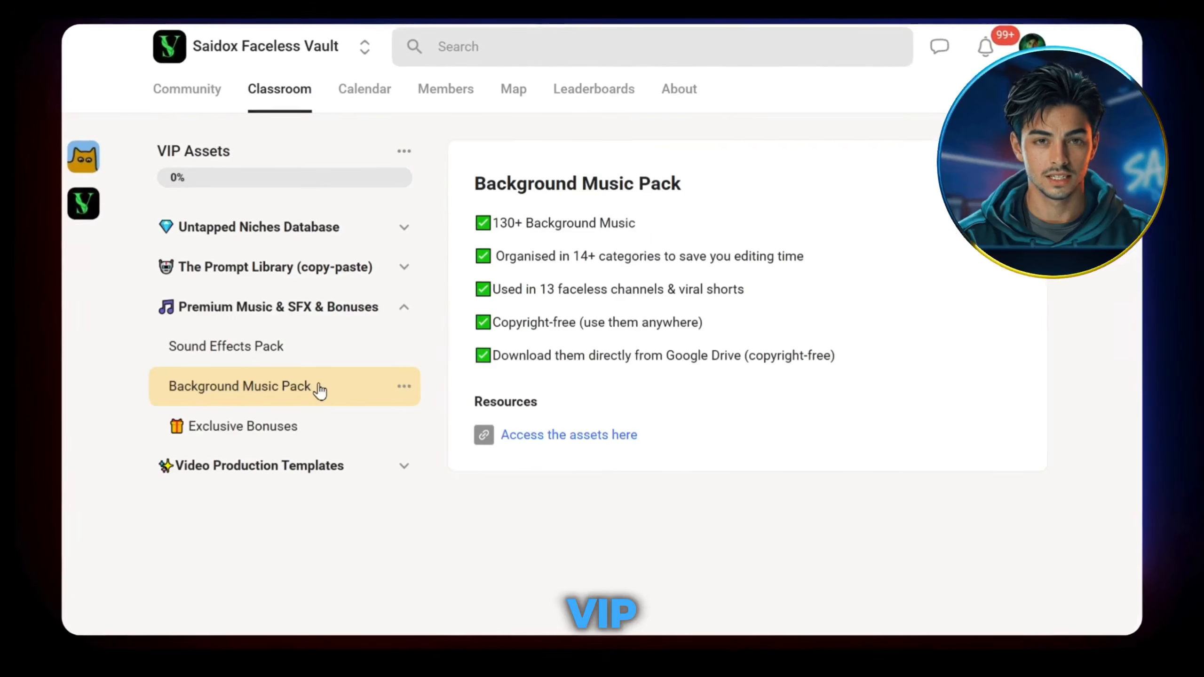
pyautogui.click(579, 441)
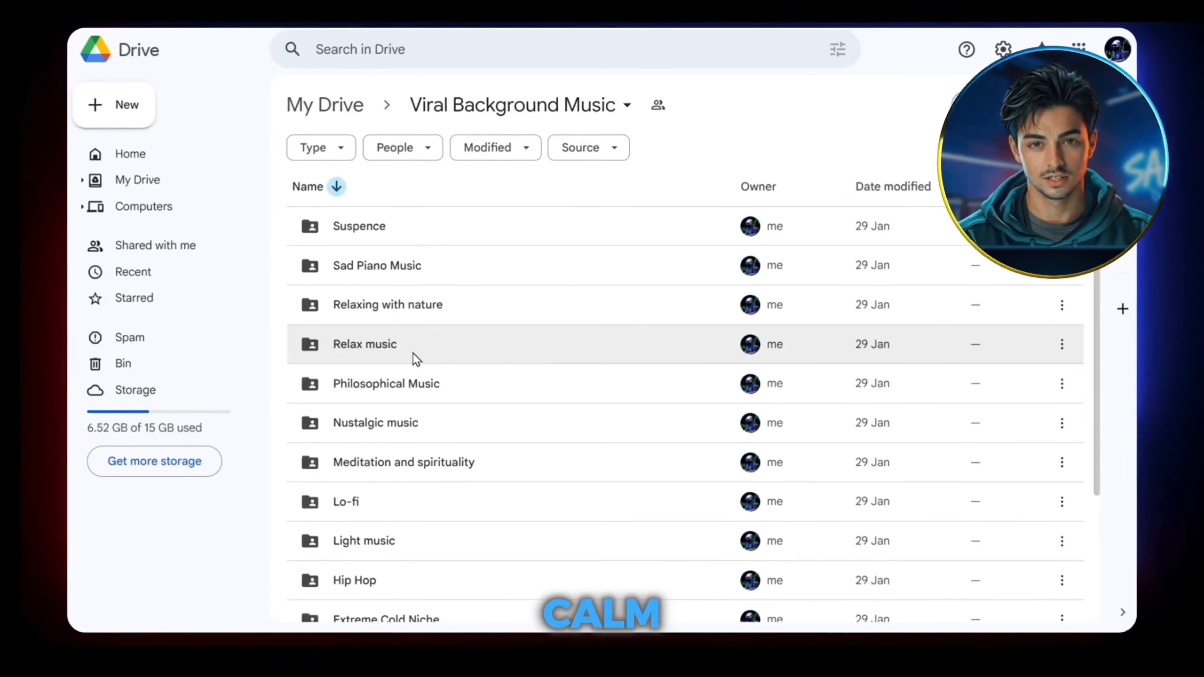
pyautogui.doubleClick(368, 346)
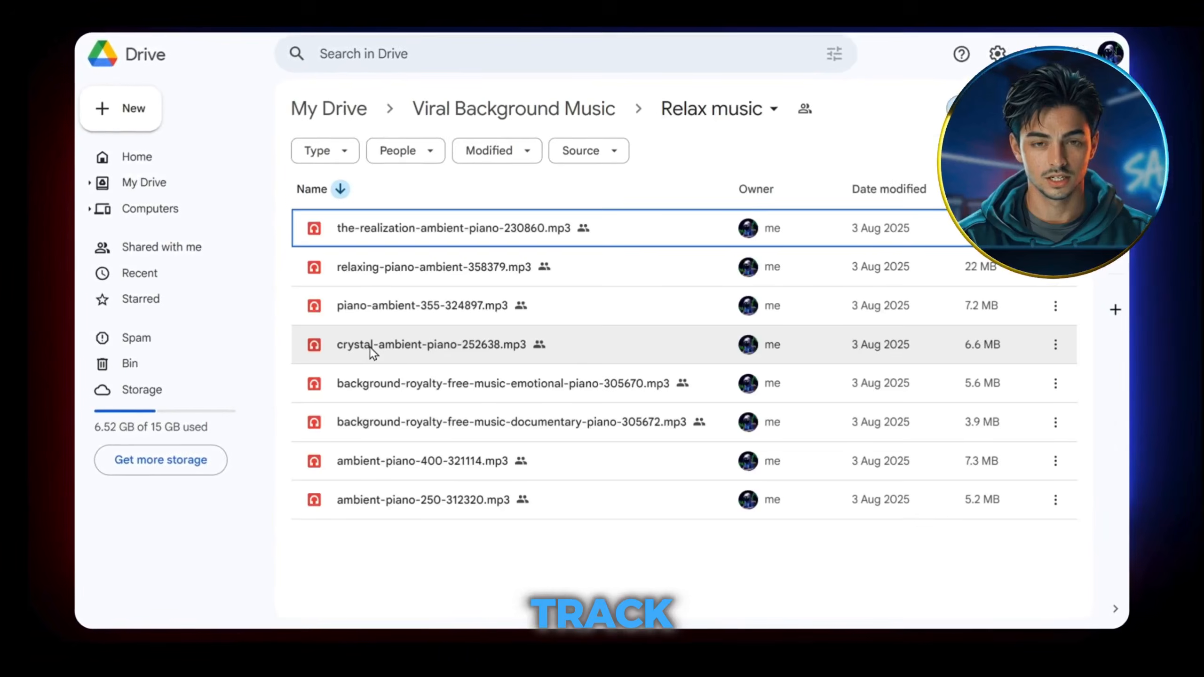
pyautogui.rightClick(386, 504)
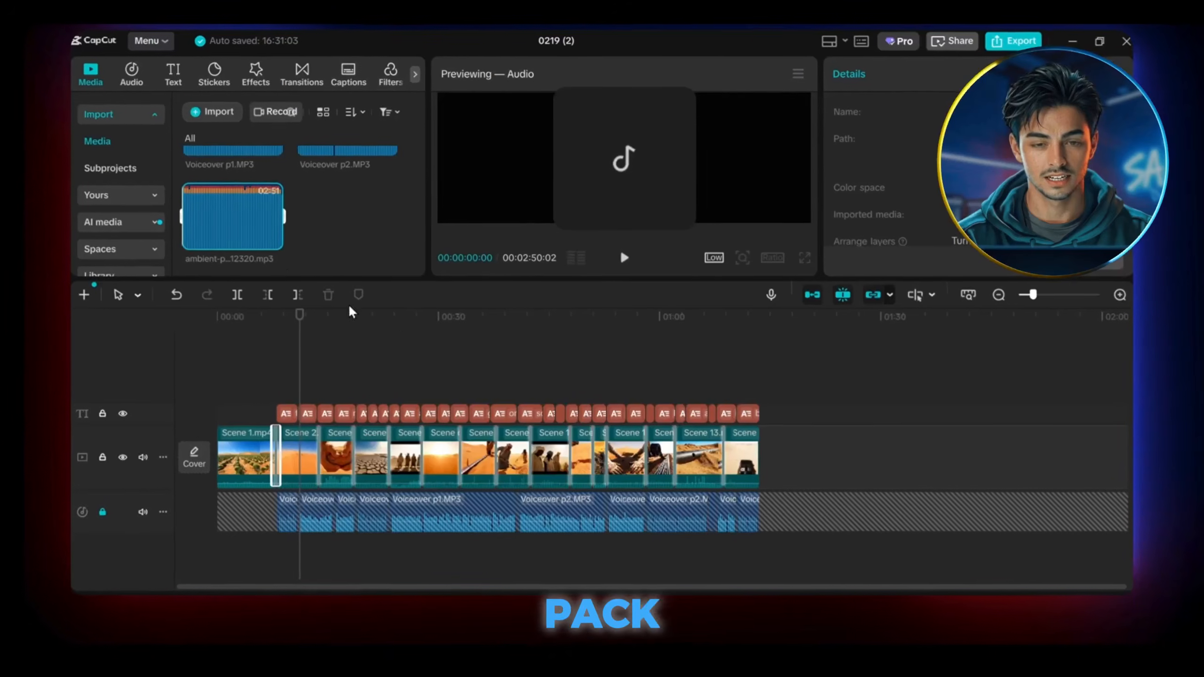
# In CapCut, place the ambient piano track beneath the voiceover at -18.5 dB and trim it to end with the last scene clip.
pyautogui.moveTo(226, 225); pyautogui.dragTo(207, 546)
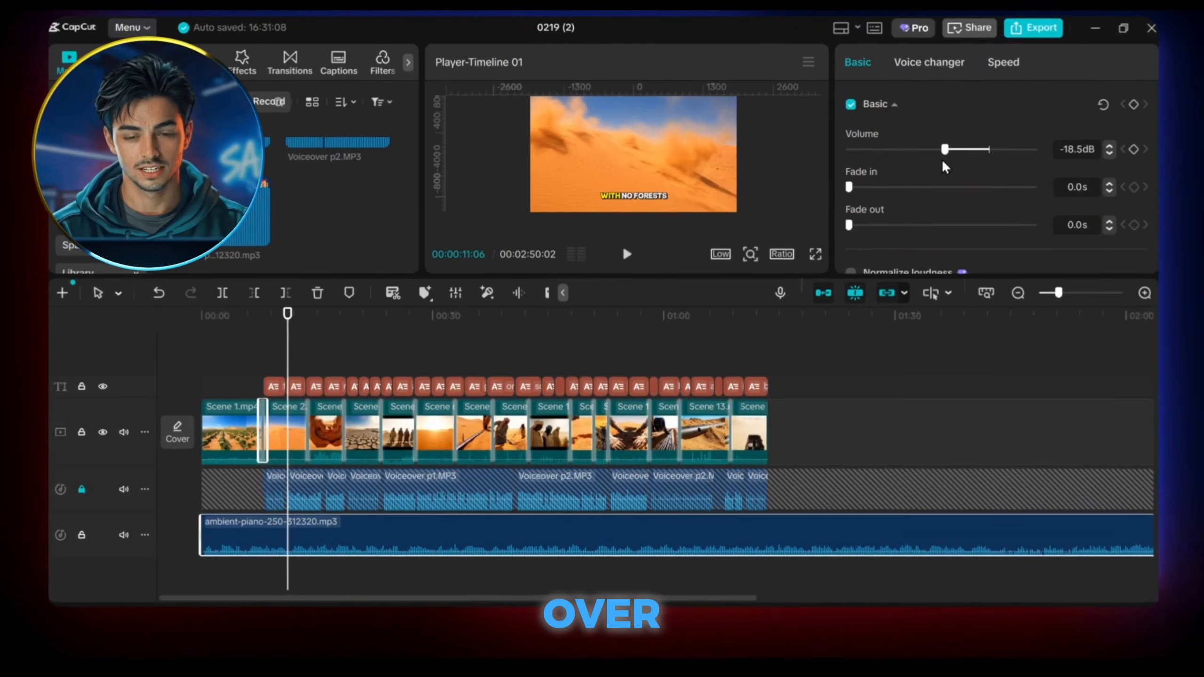
pyautogui.click(780, 363)
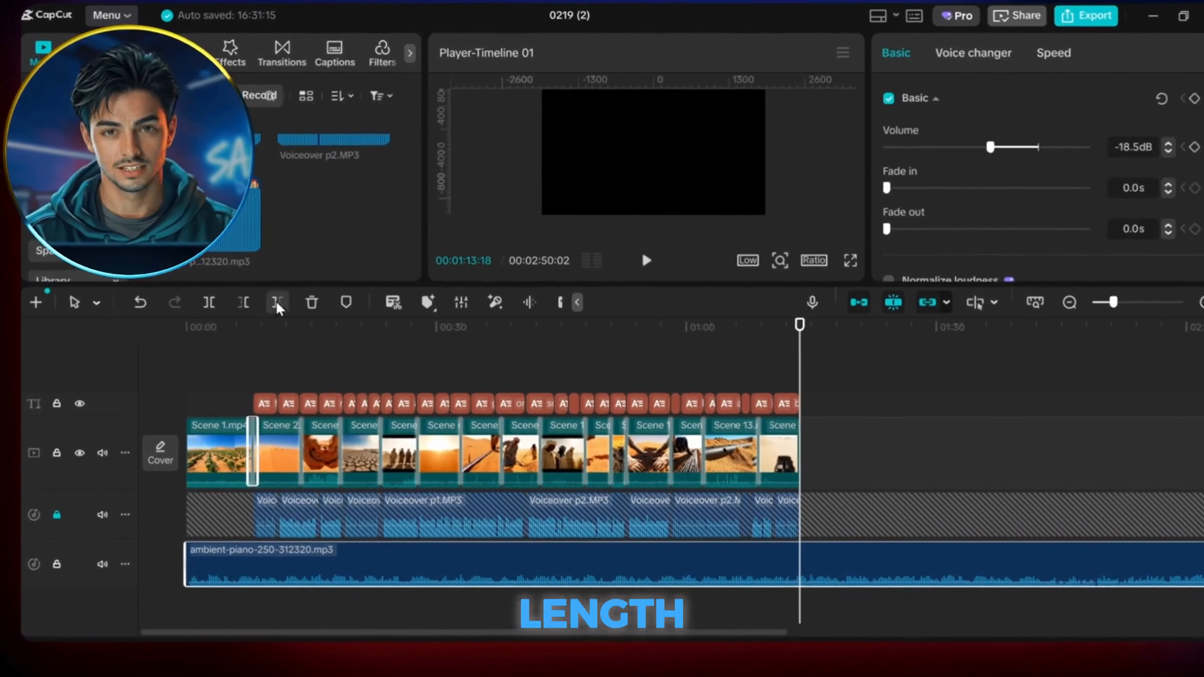
pyautogui.click(279, 300)
pyautogui.click(314, 373)
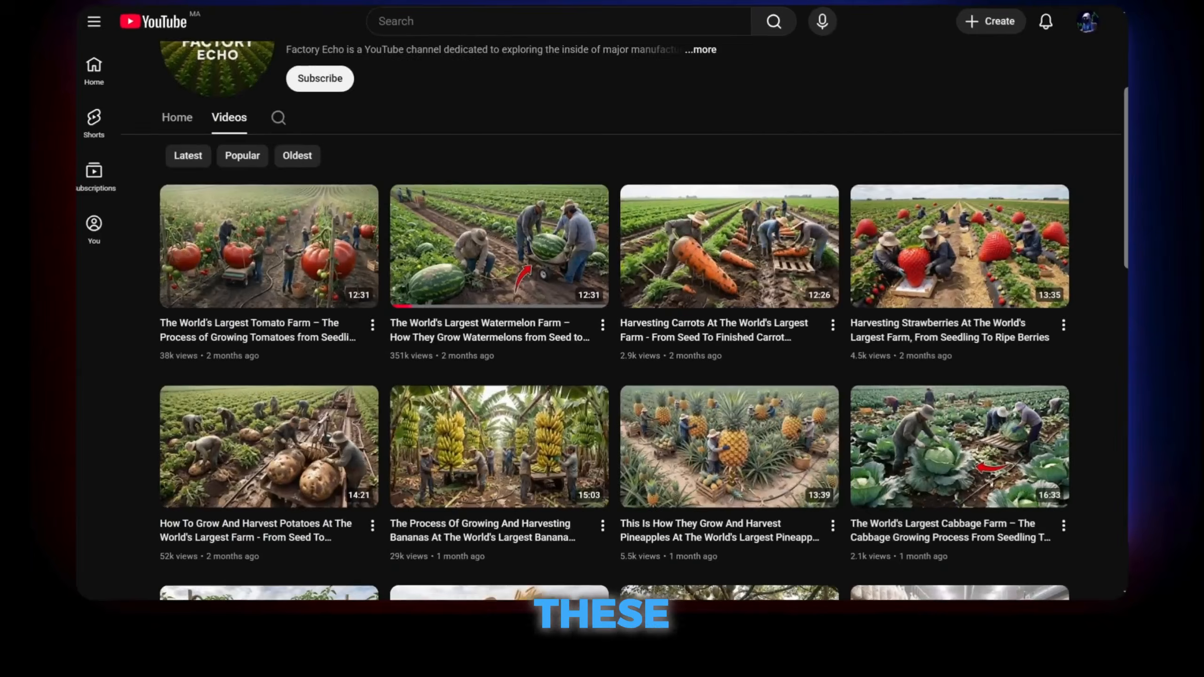
# Review the Factory Echo channel's thumbnails on YouTube and the Step 10 thumbnail prompt in the AI Farming Channel document.
pyautogui.scroll(-1, 614, 370)
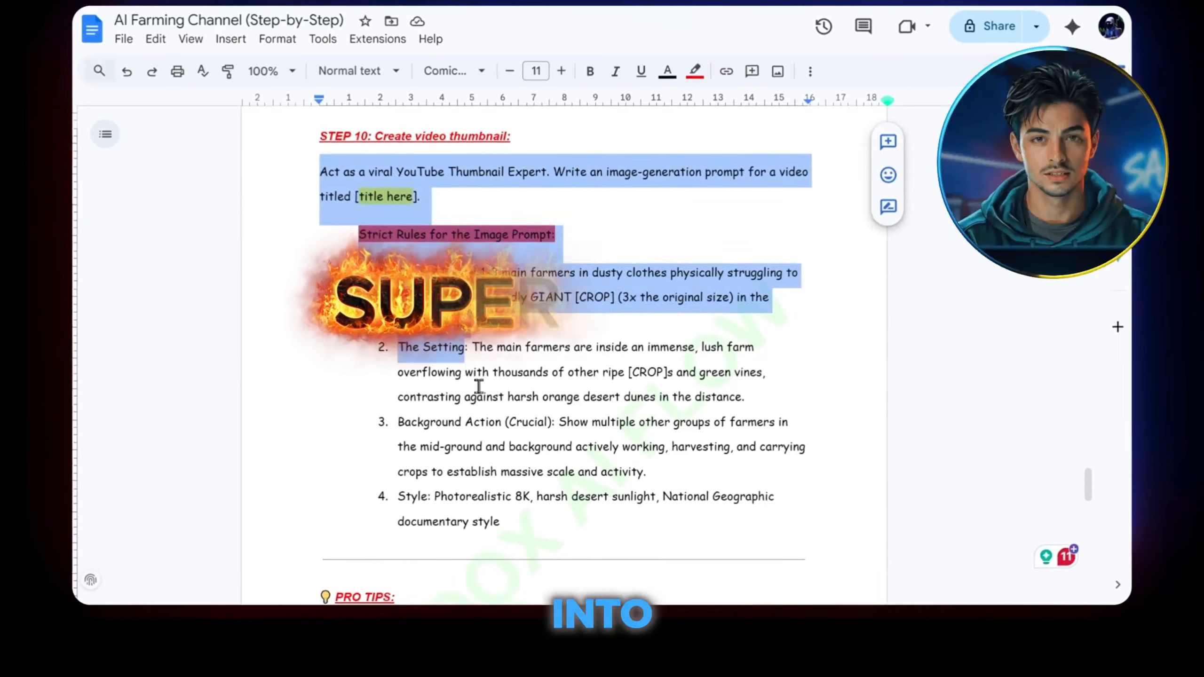
pyautogui.moveTo(479, 386); pyautogui.dragTo(527, 520)
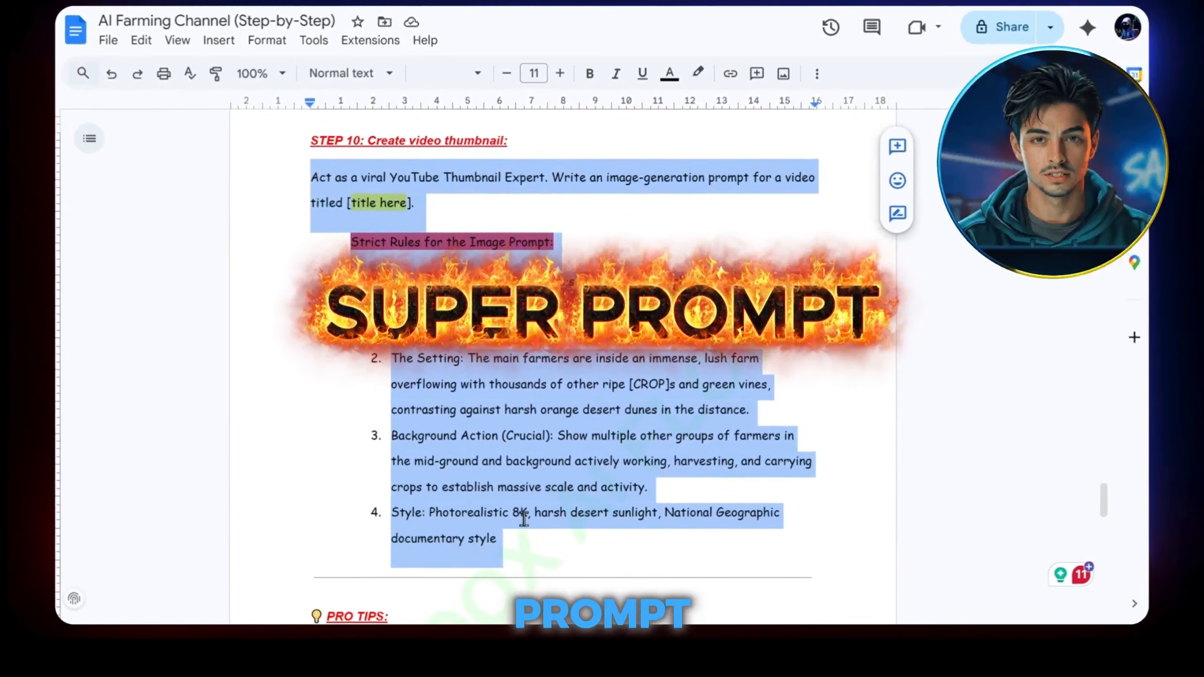
pyautogui.click(521, 461)
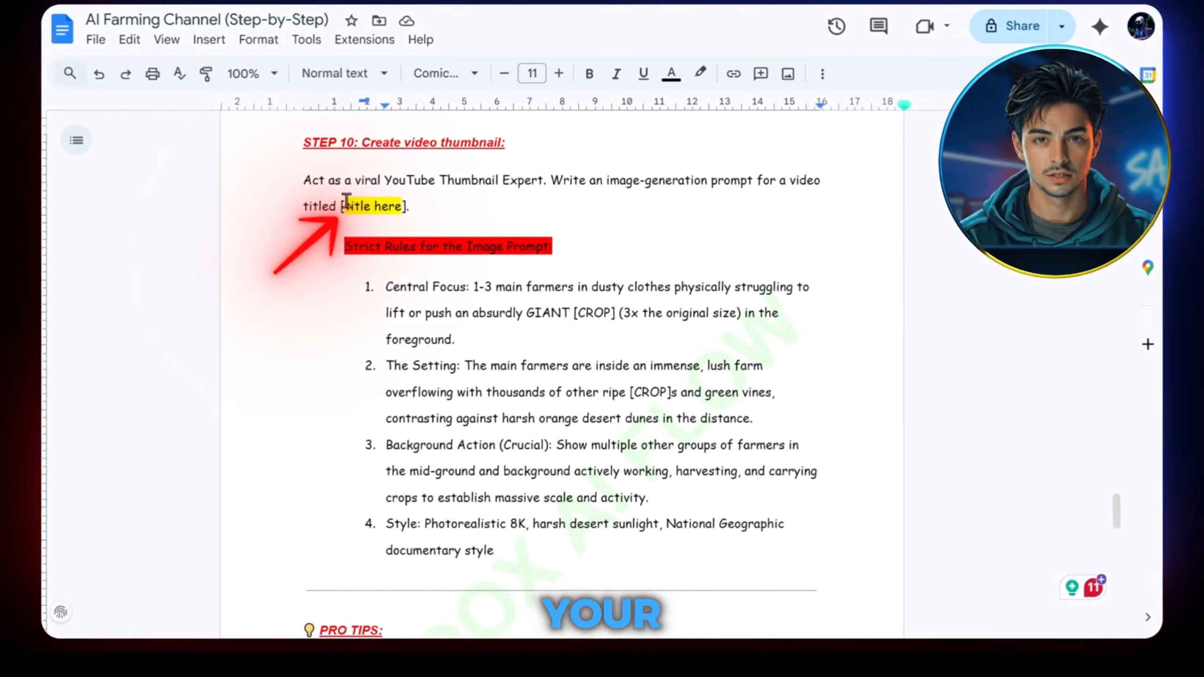
# Replace the prompt's title placeholder with ChatGPT's first title, "Unbelievable! They Grew Giant Watermelons In The Sahara Desert... The Results Shocked The World!".
pyautogui.moveTo(347, 201); pyautogui.dragTo(402, 207)
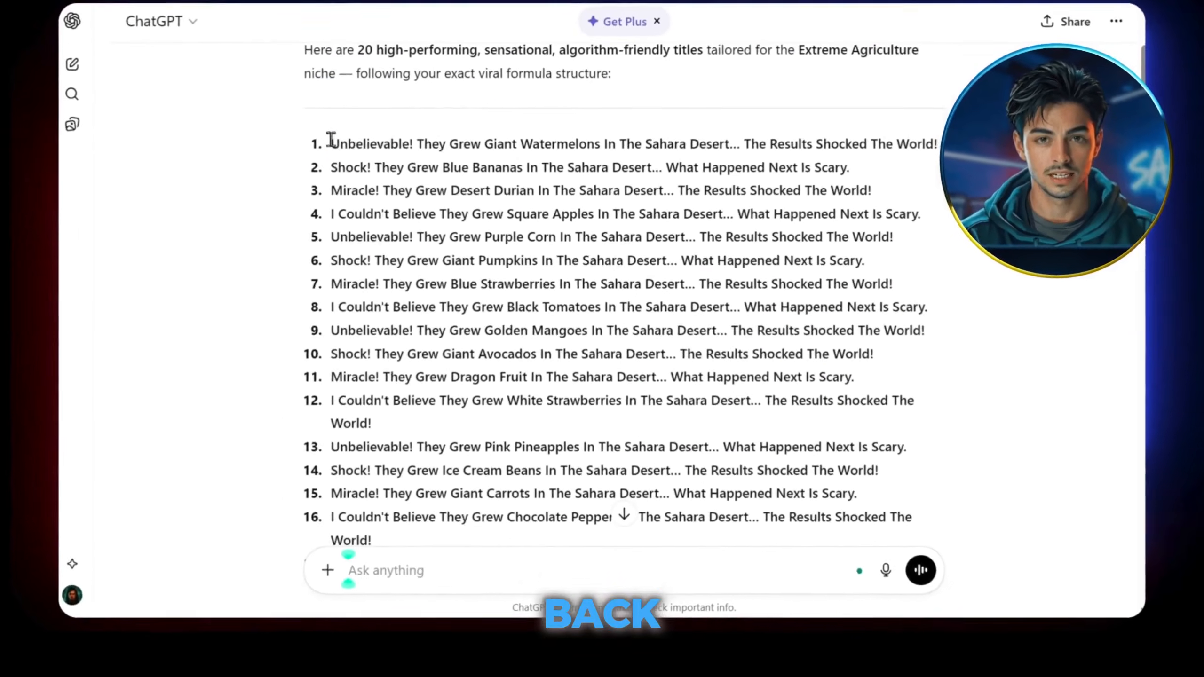
pyautogui.moveTo(332, 142); pyautogui.dragTo(916, 145)
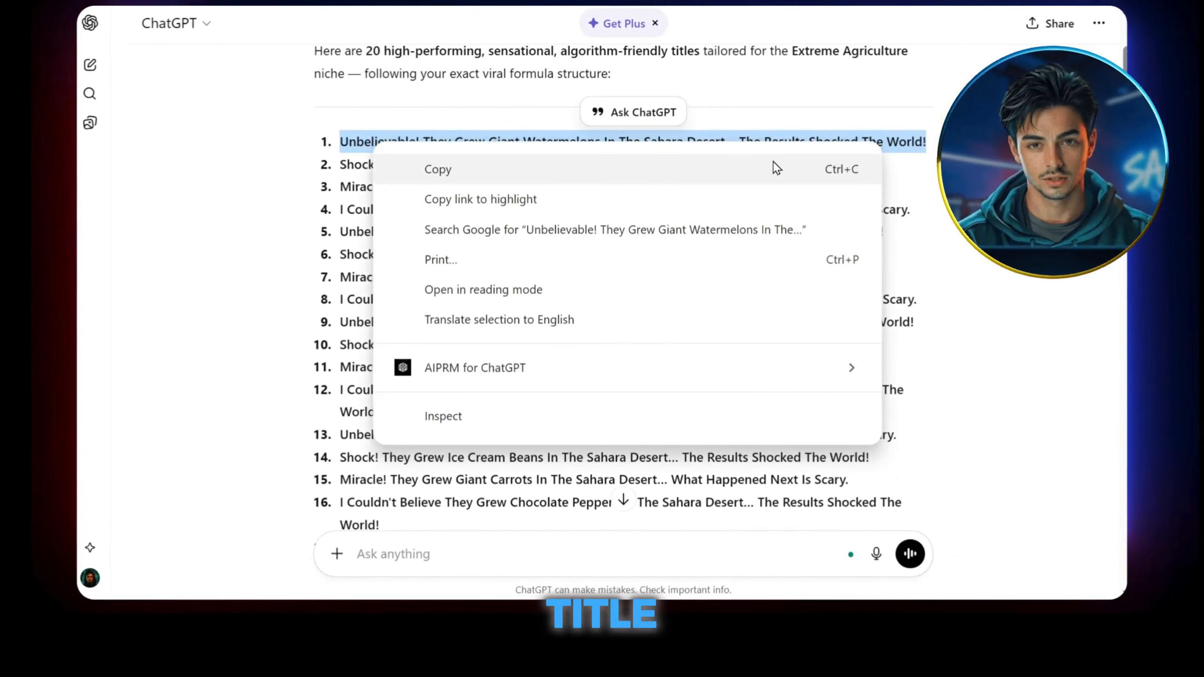
pyautogui.click(776, 169)
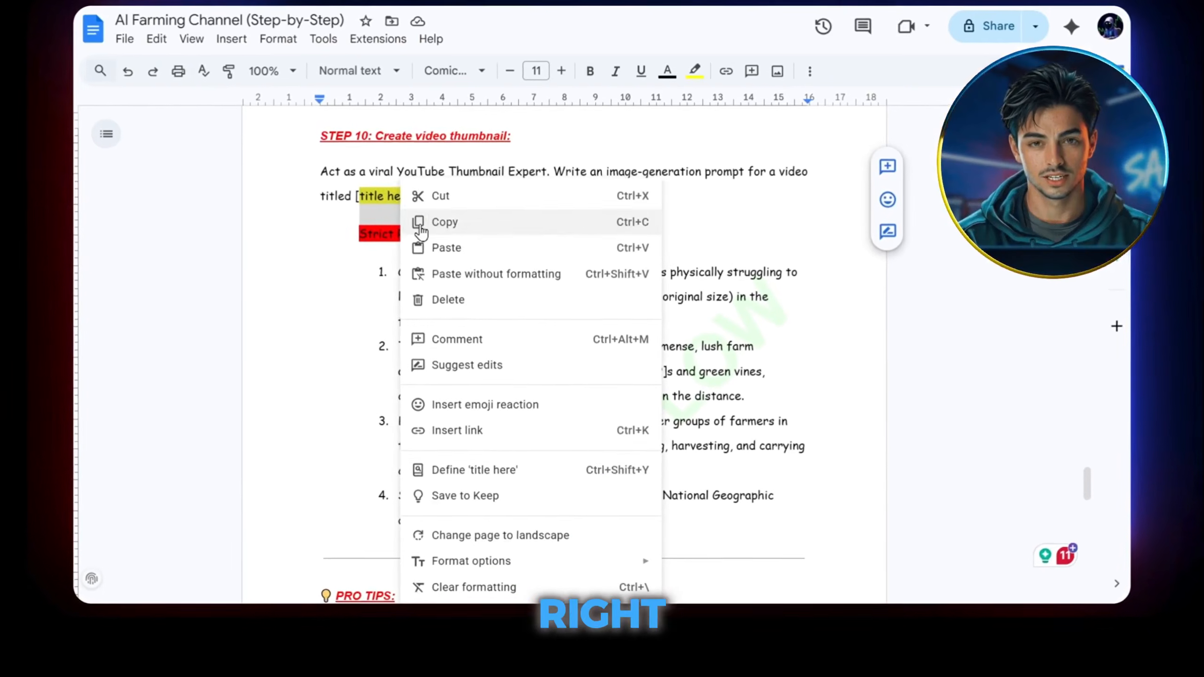
pyautogui.click(446, 247)
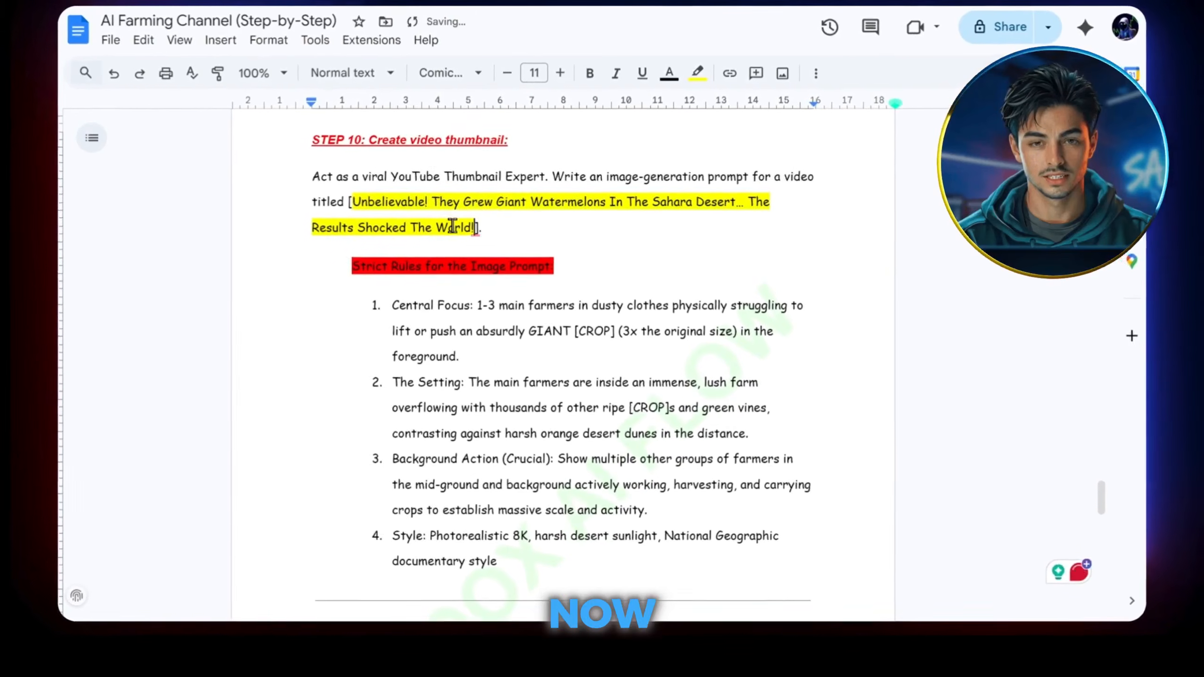
# Copy the completed Step 10 thumbnail prompt from the document and submit it in a new ChatGPT chat.
pyautogui.moveTo(321, 171); pyautogui.dragTo(499, 545)
pyautogui.rightClick(500, 472)
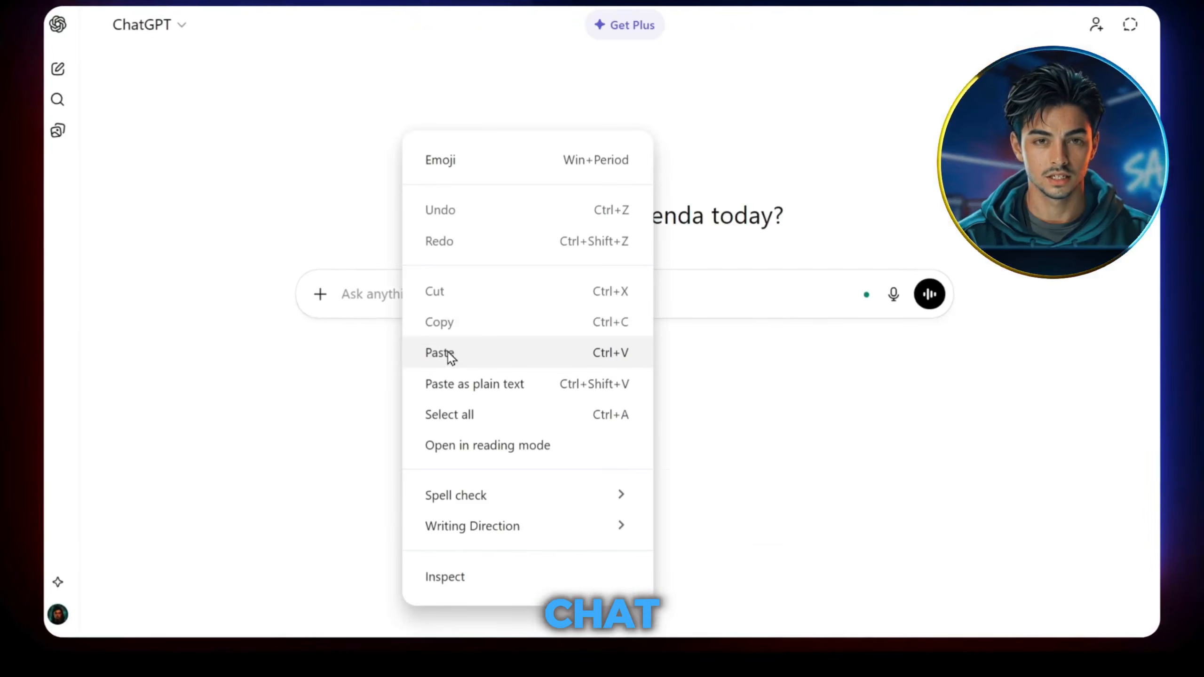
pyautogui.click(929, 475)
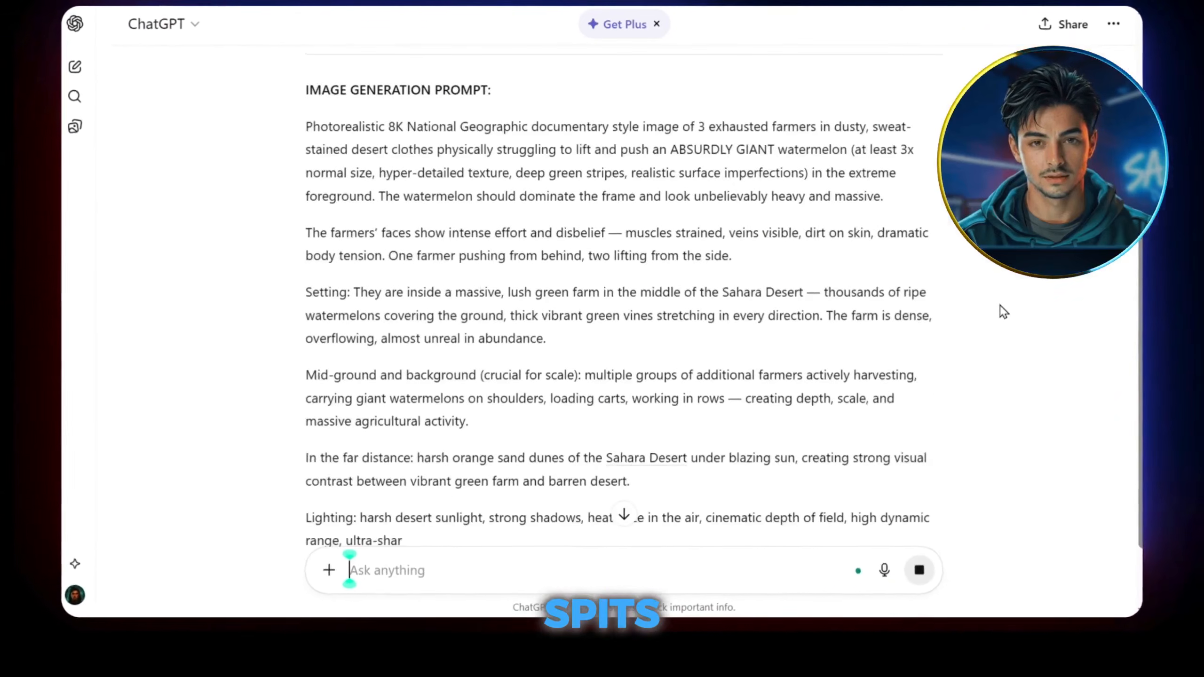
# Copy ChatGPT's image generation prompt into Gemini's image tool, generate the watermelon thumbnail, and open the resulting image.
pyautogui.scroll(6, 579, 241)
pyautogui.moveTo(313, 271); pyautogui.dragTo(761, 472)
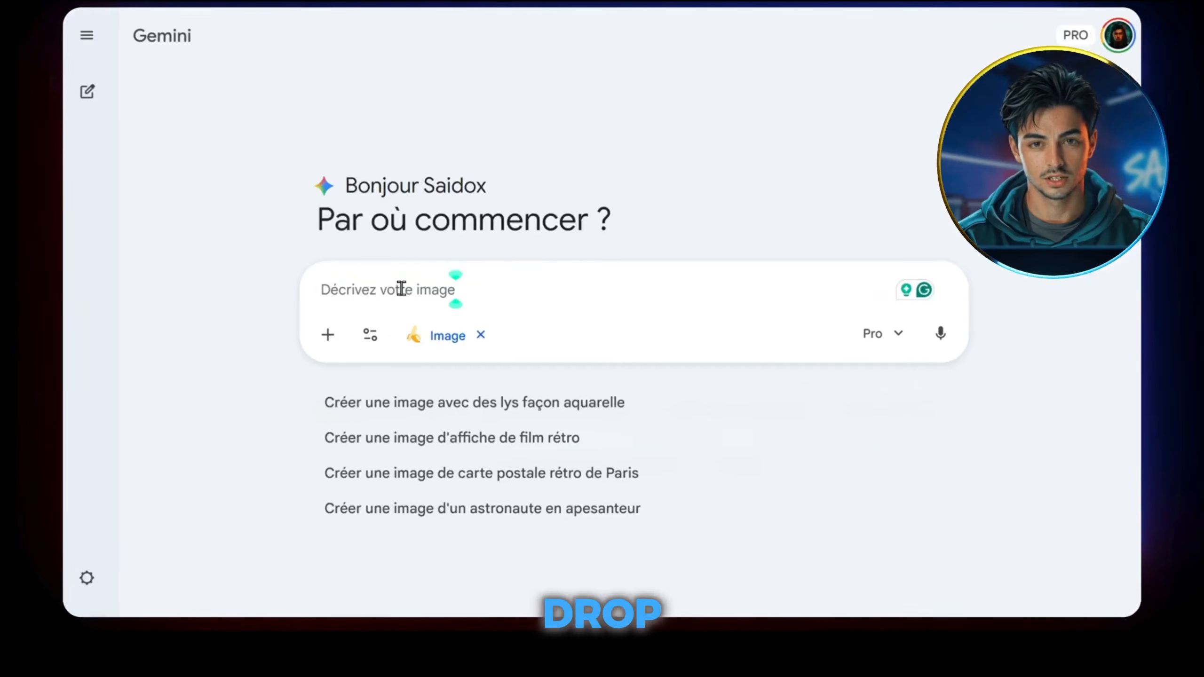
pyautogui.hotkey('ctrl', 'v')
pyautogui.click(941, 410)
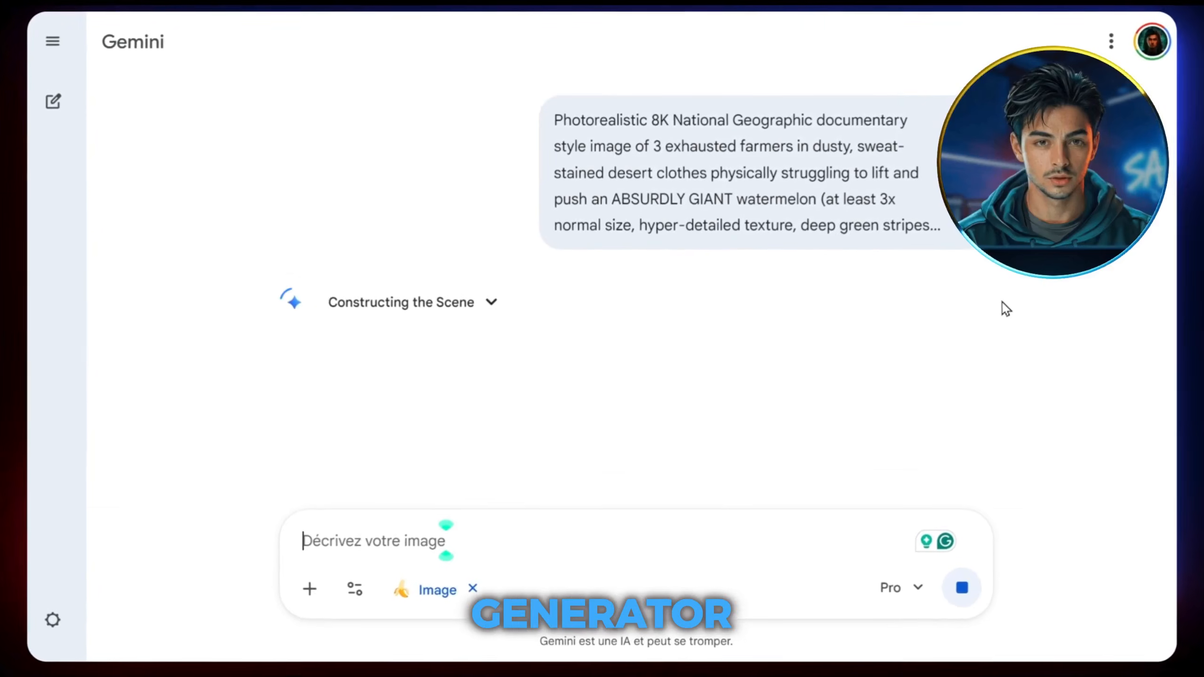
pyautogui.click(563, 308)
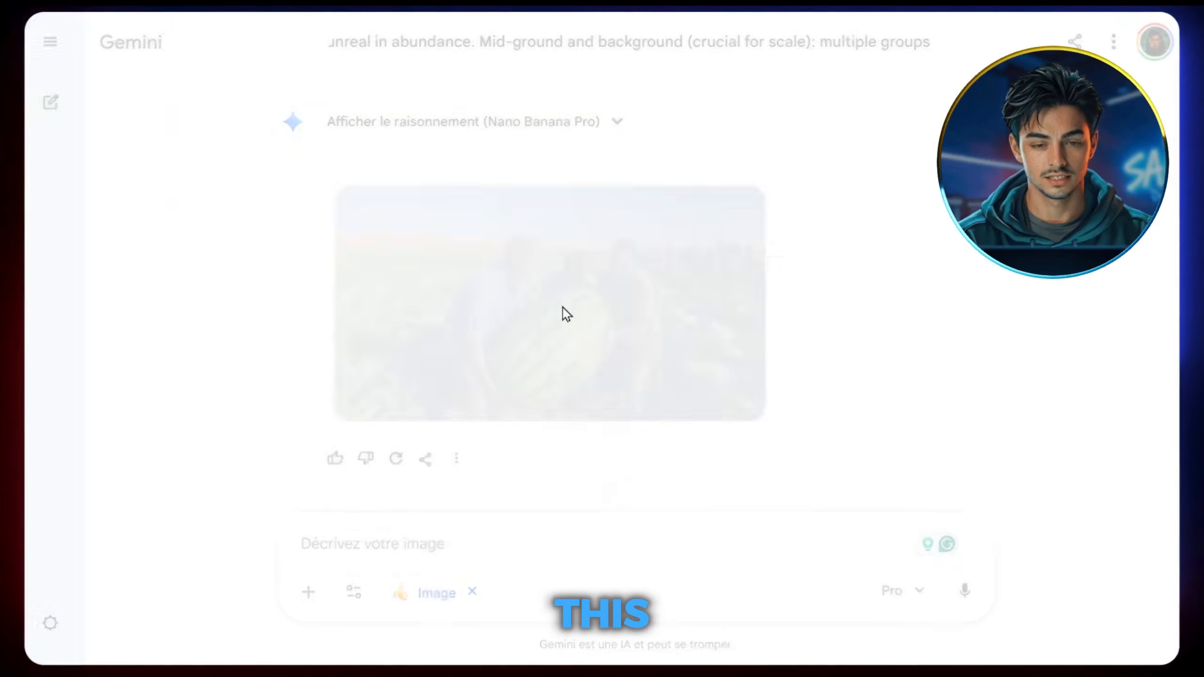